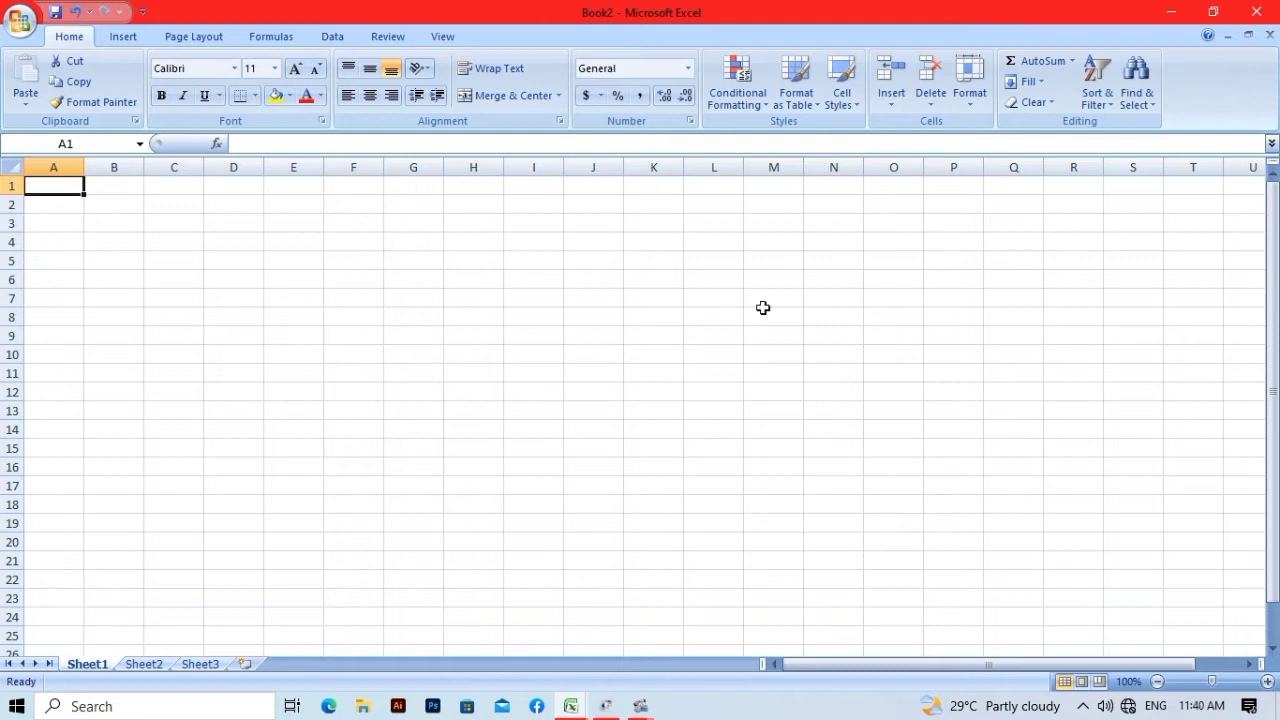
- Merge and center cells D4:M4 and enter the title MARK SHEET in the merged cell
click(234, 243)
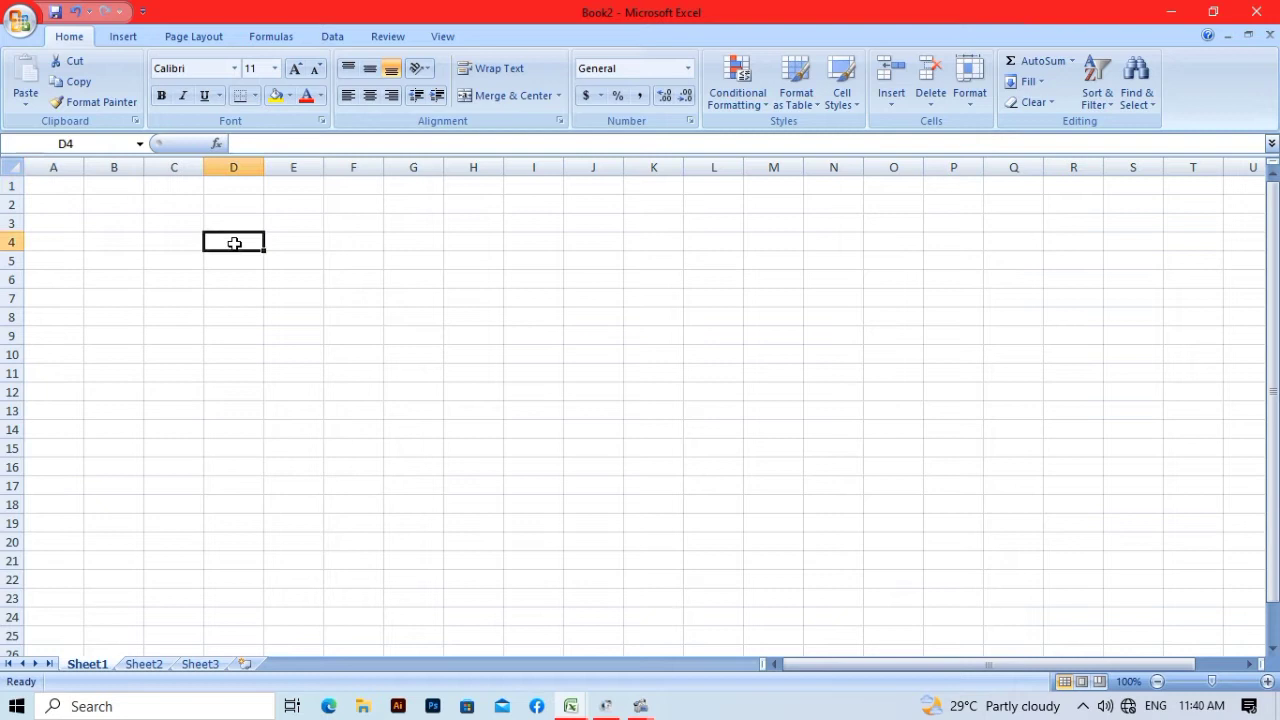
drag(270, 252, 695, 243)
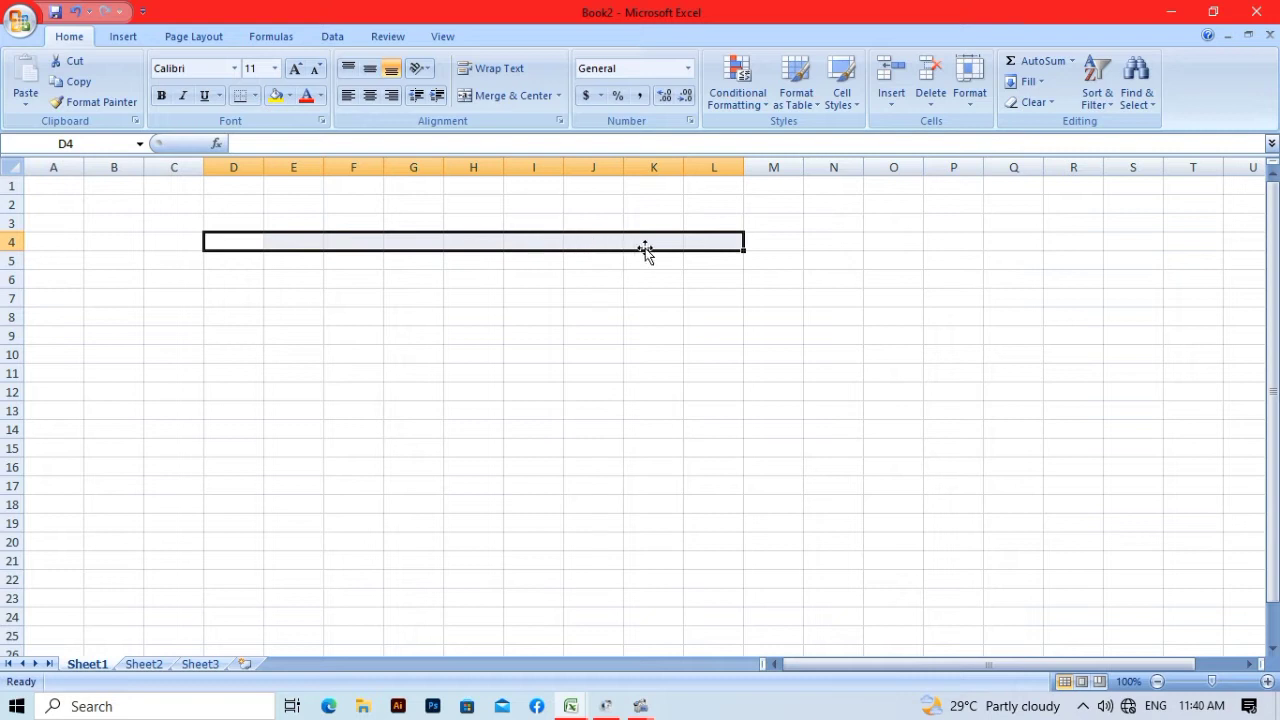
drag(745, 250, 806, 251)
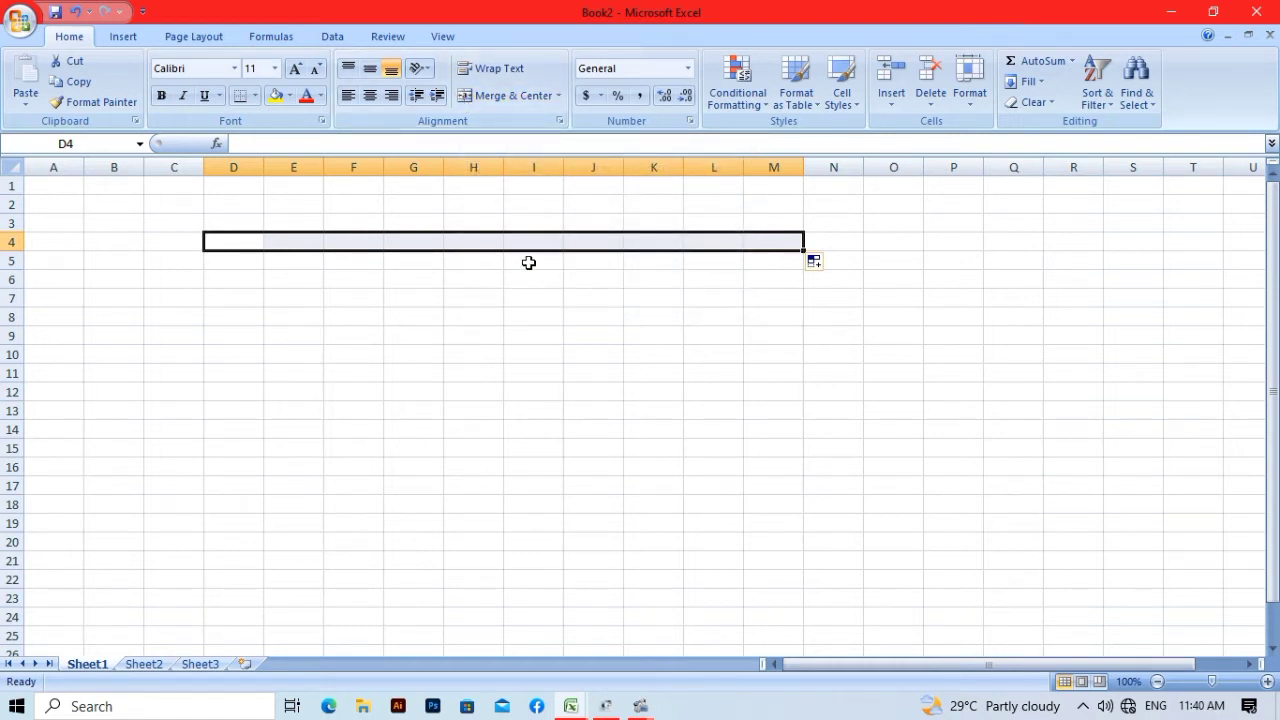
click(470, 99)
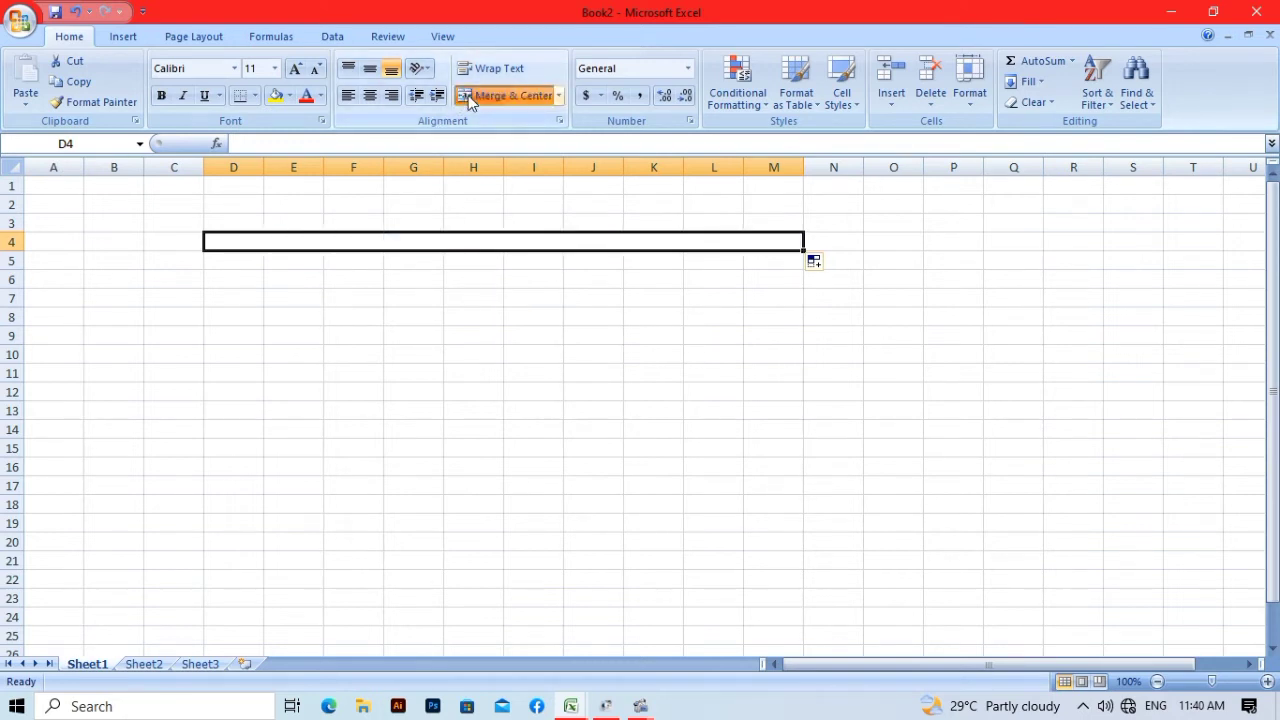
double_click(481, 243)
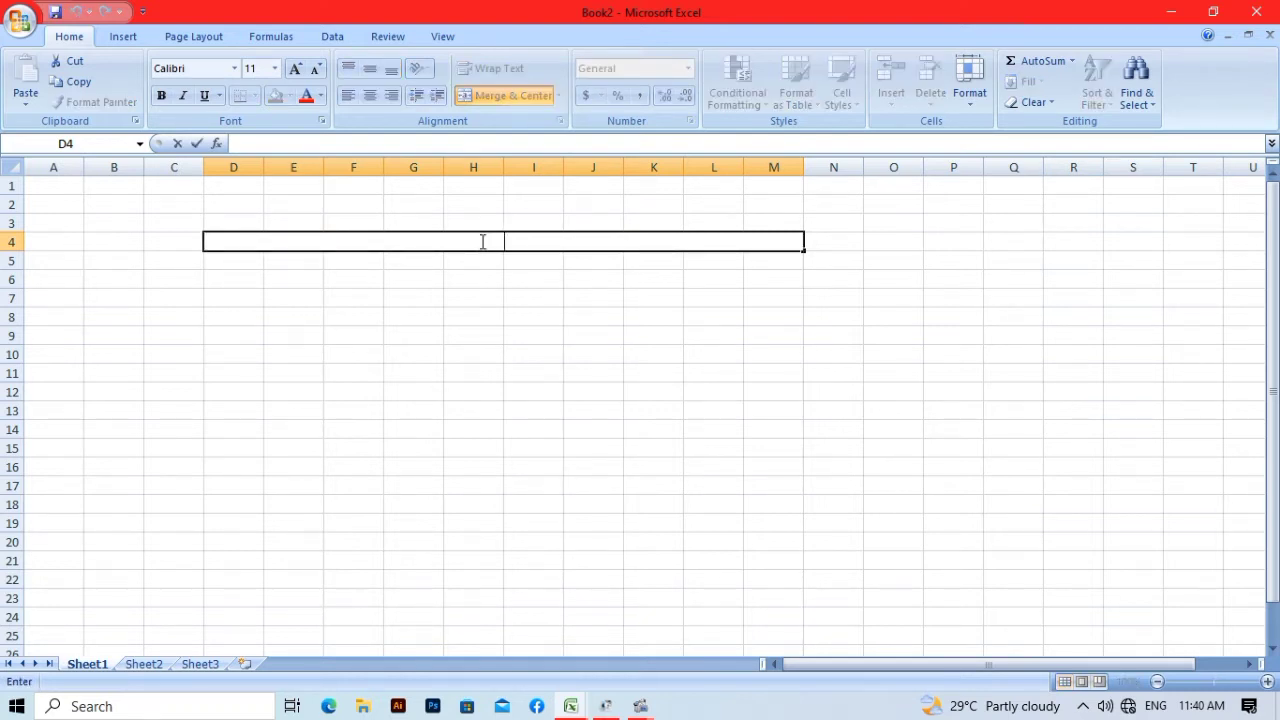
text(MARK SHEET)
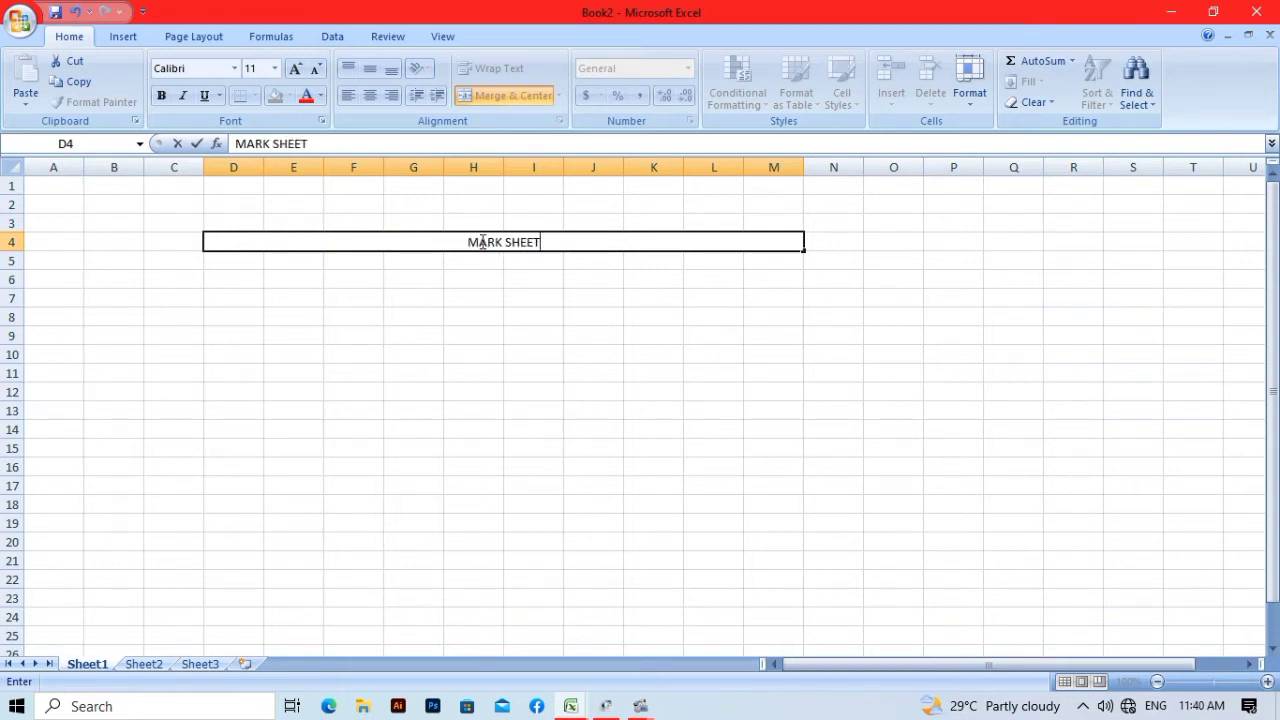
key(Return)
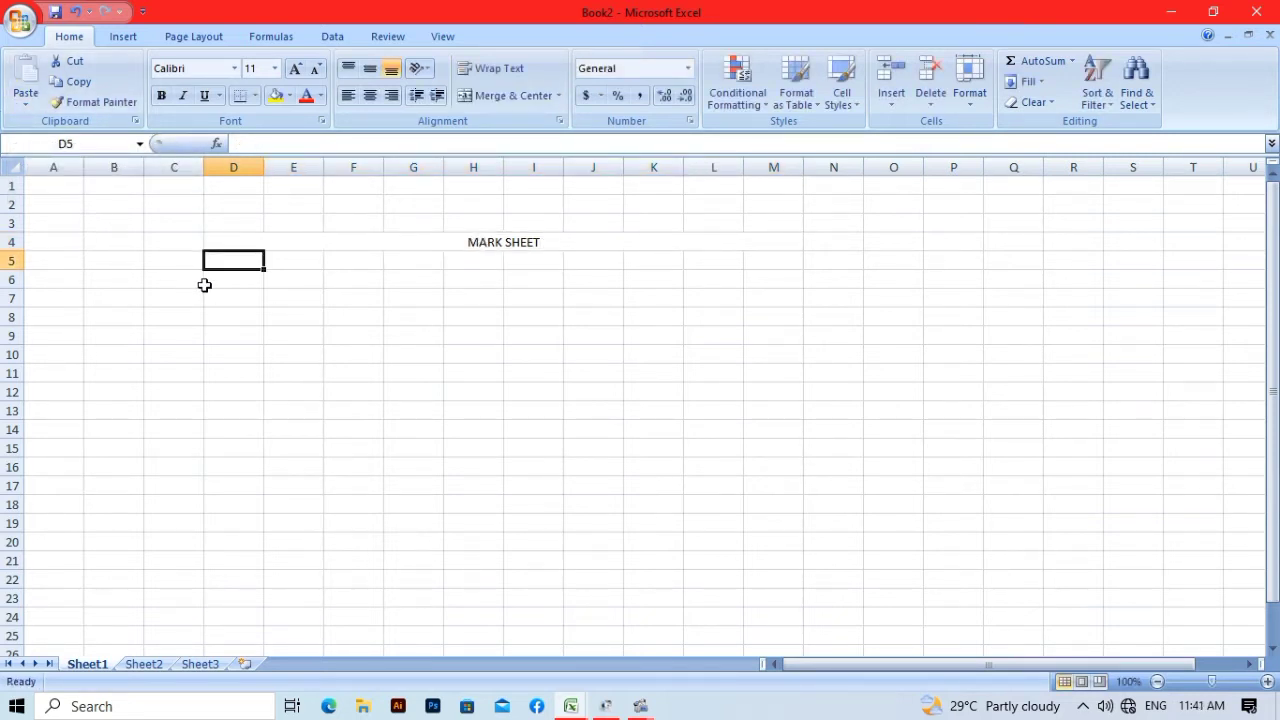
- Enter the headings S.NO in D5 and NAME OF STUDENT in E5, and widen column E to fit its heading
text(S.NO)
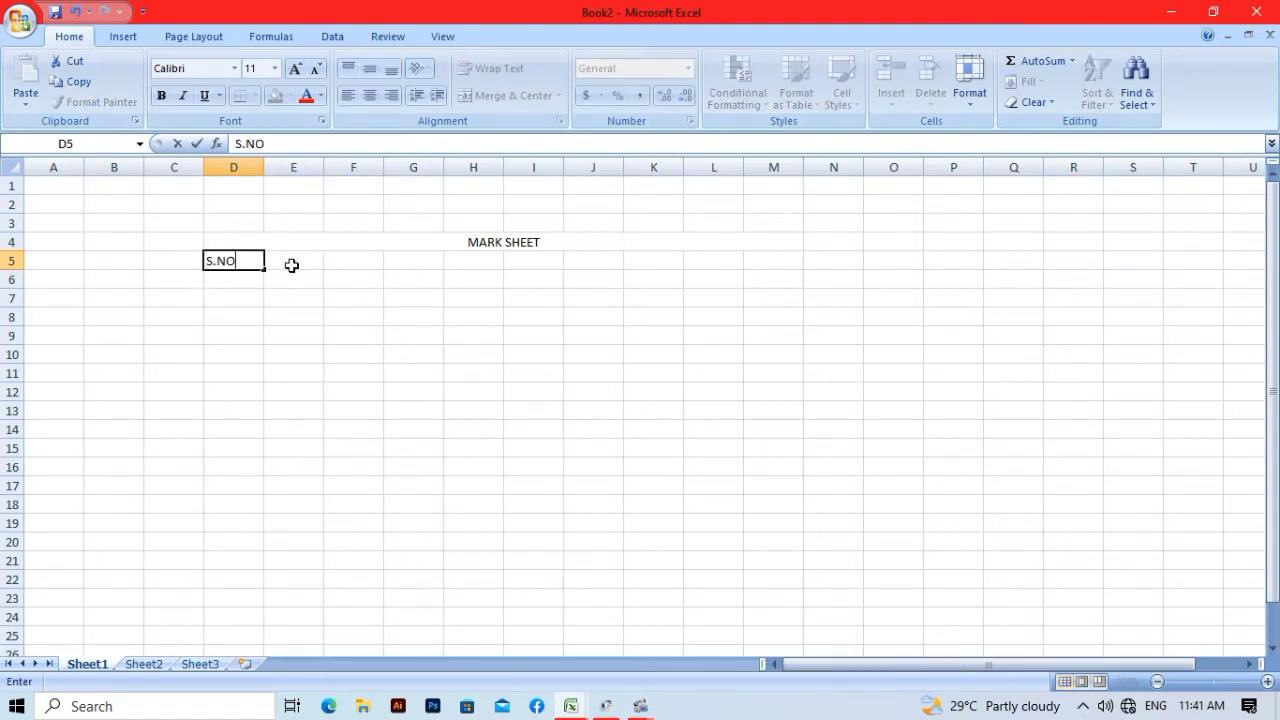
click(291, 265)
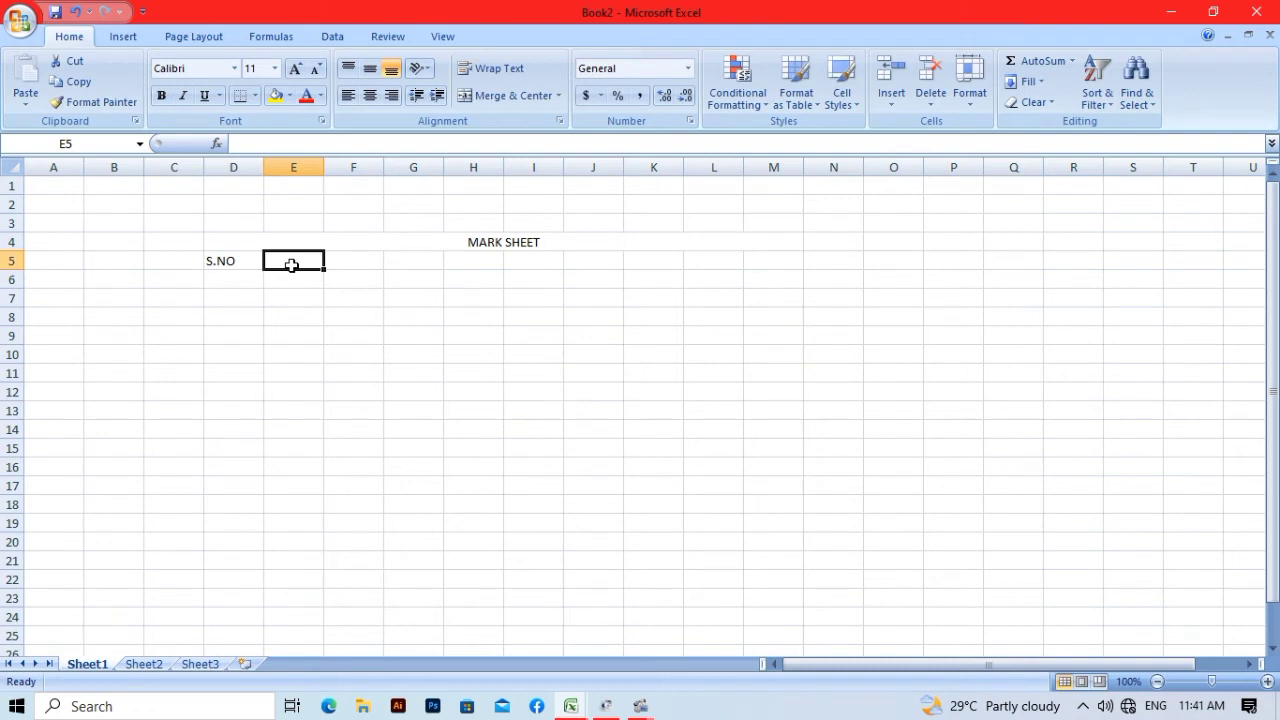
text(NAME )
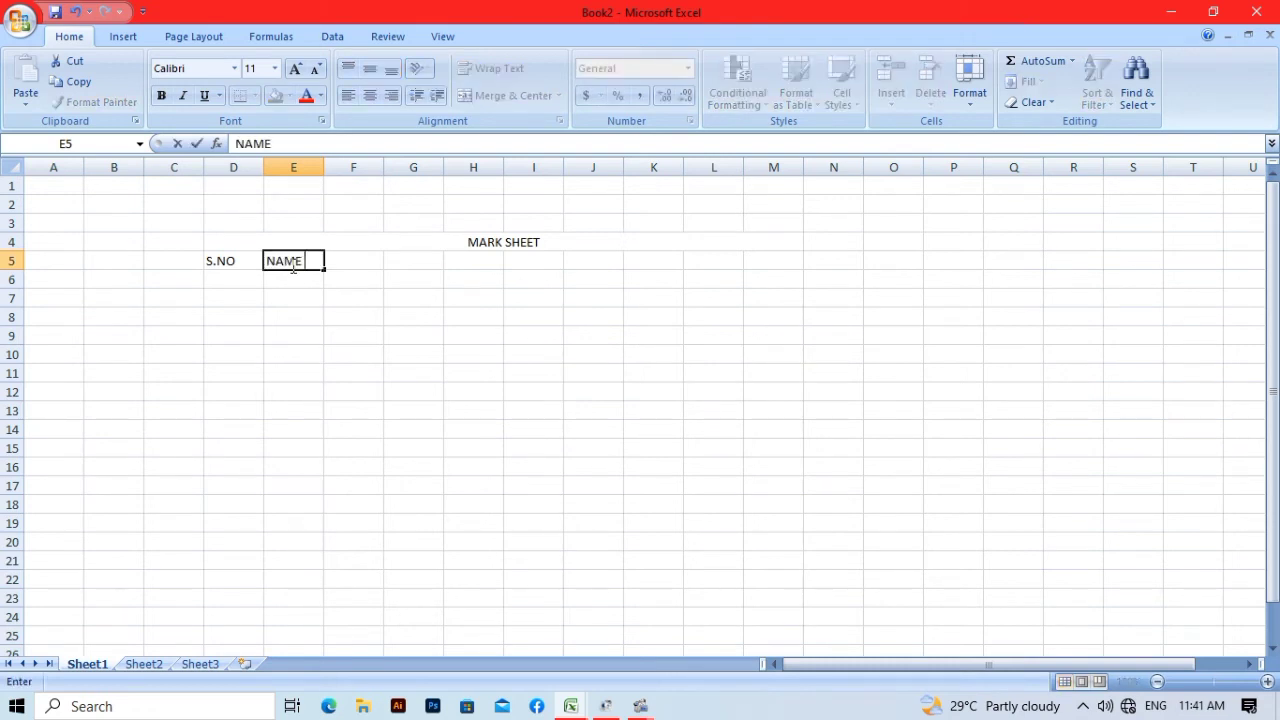
text(OF STUDENT)
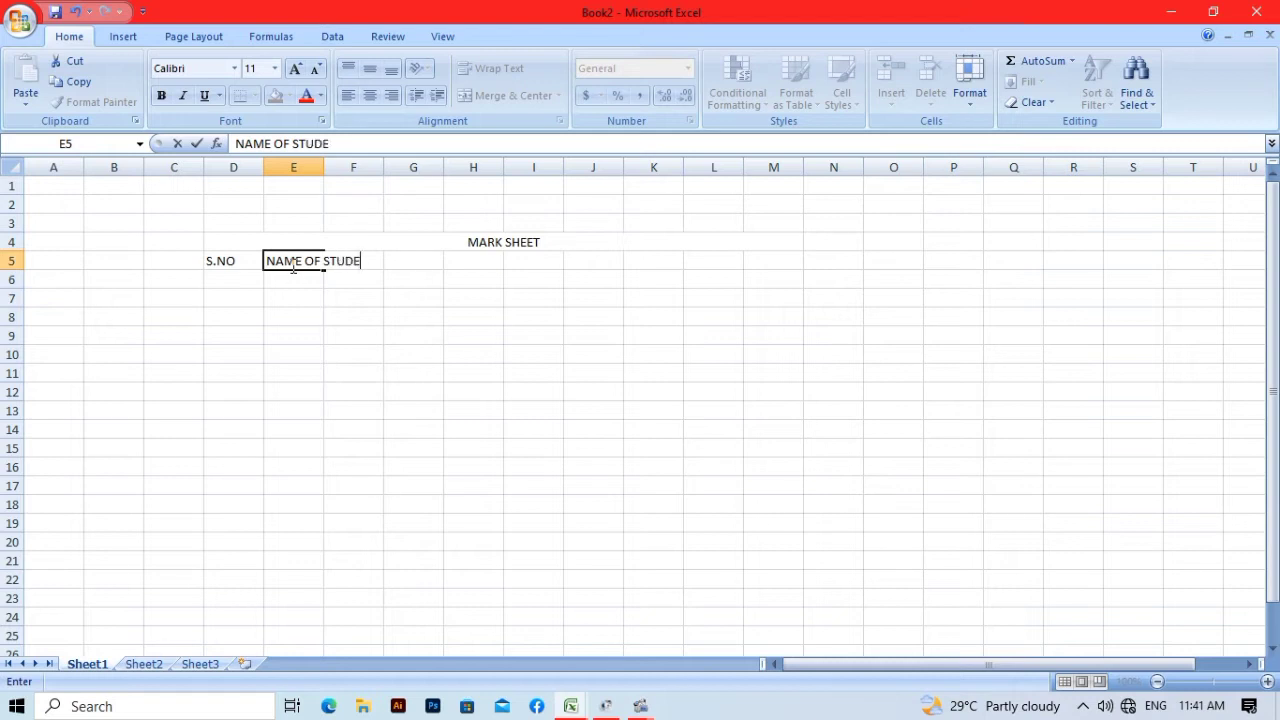
key(Tab)
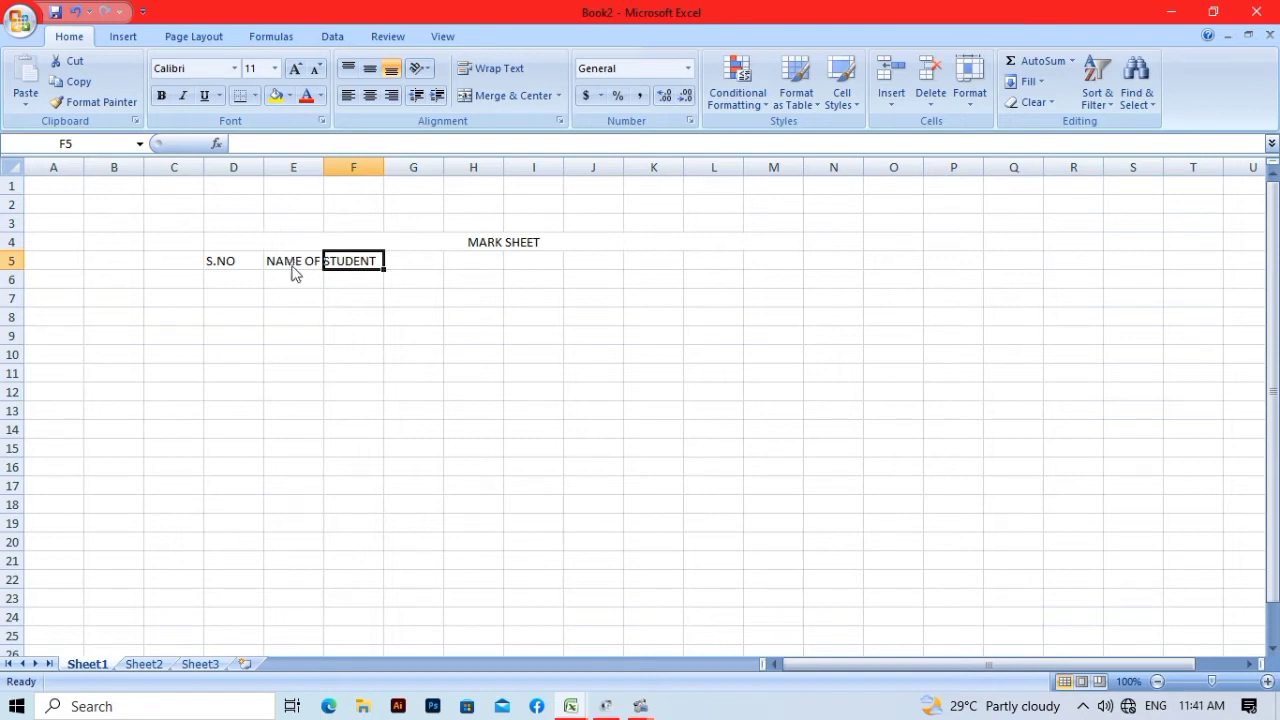
click(320, 186)
drag(323, 168, 375, 186)
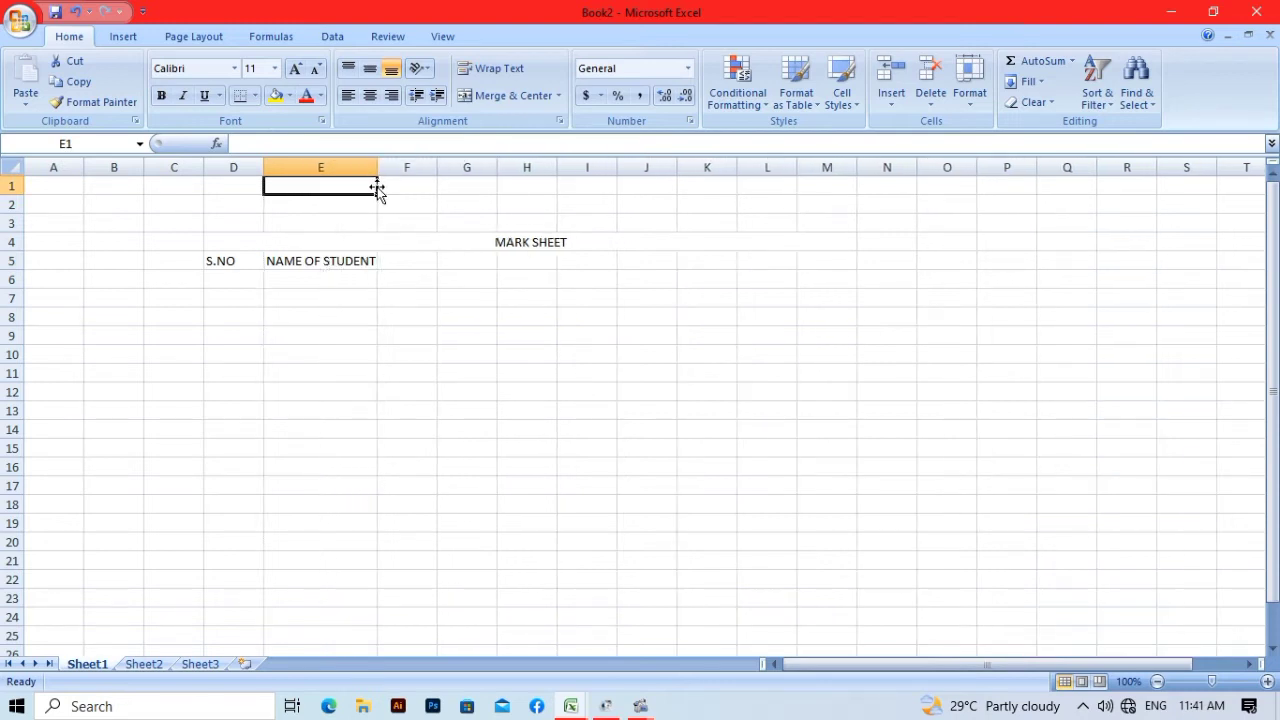
- Merge and center cells F5:J5 and enter the heading SUBJECT
click(420, 263)
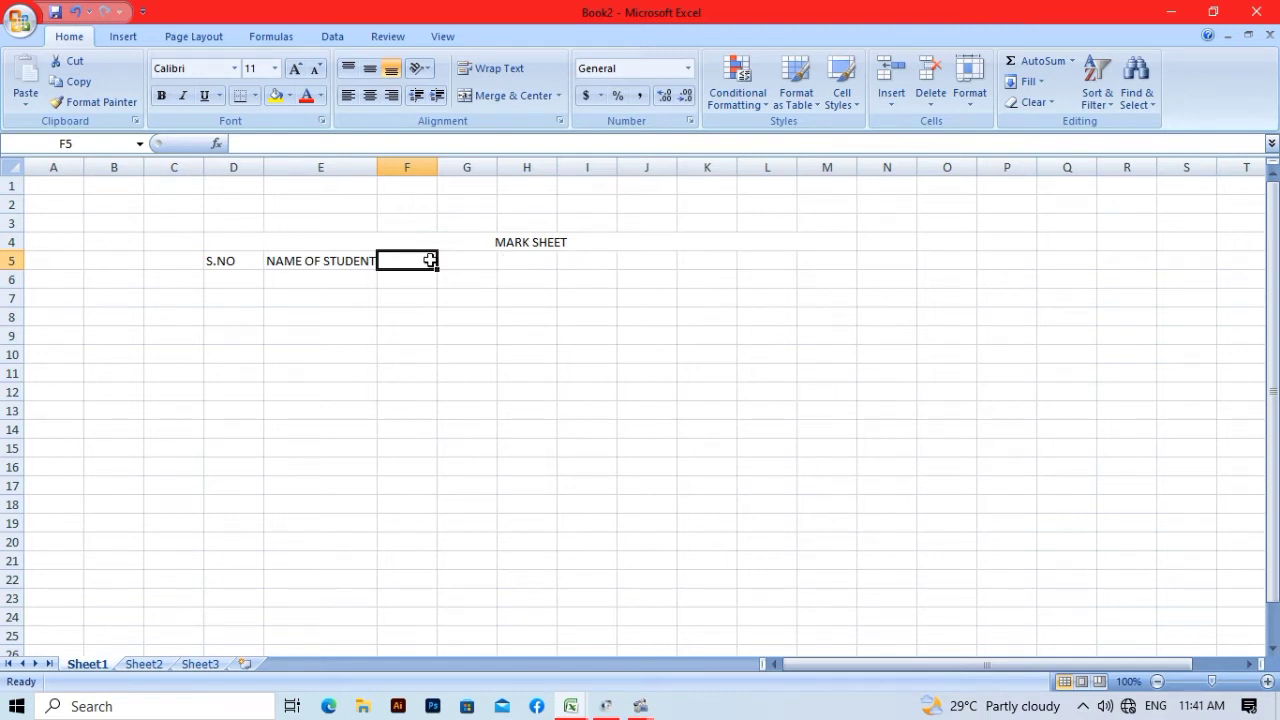
drag(433, 260, 628, 262)
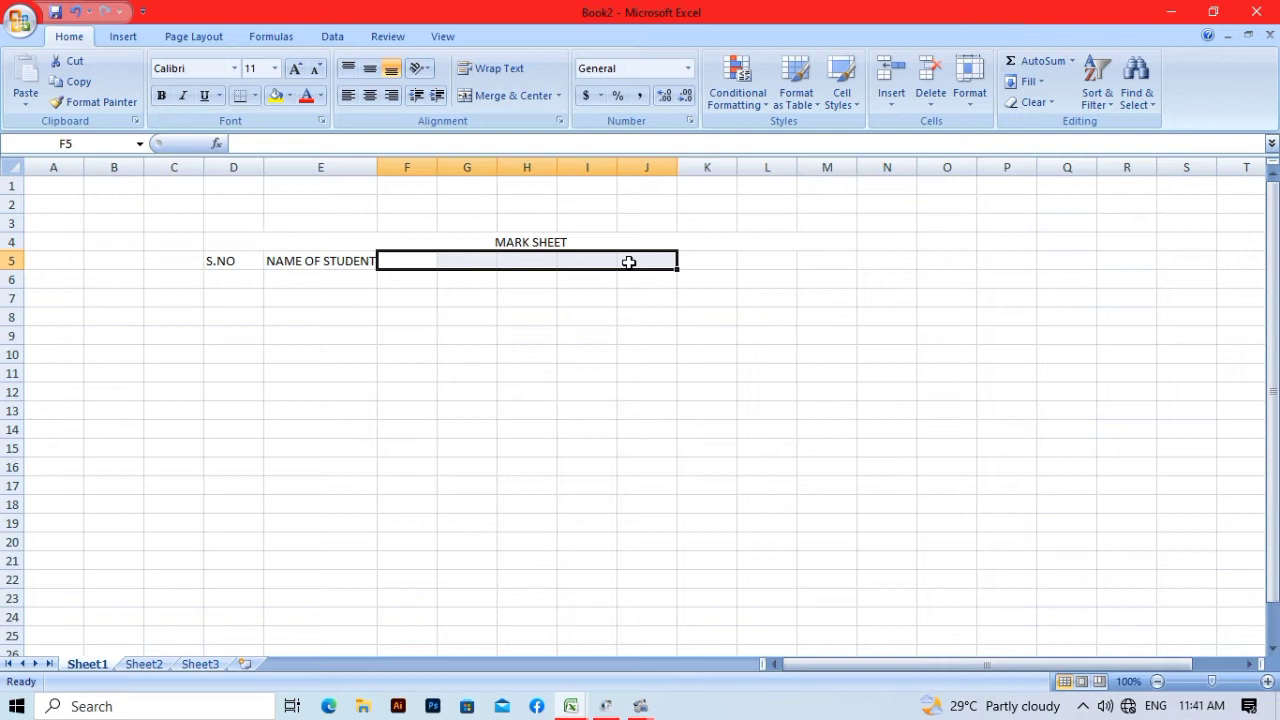
click(469, 95)
text(SUBJECT)
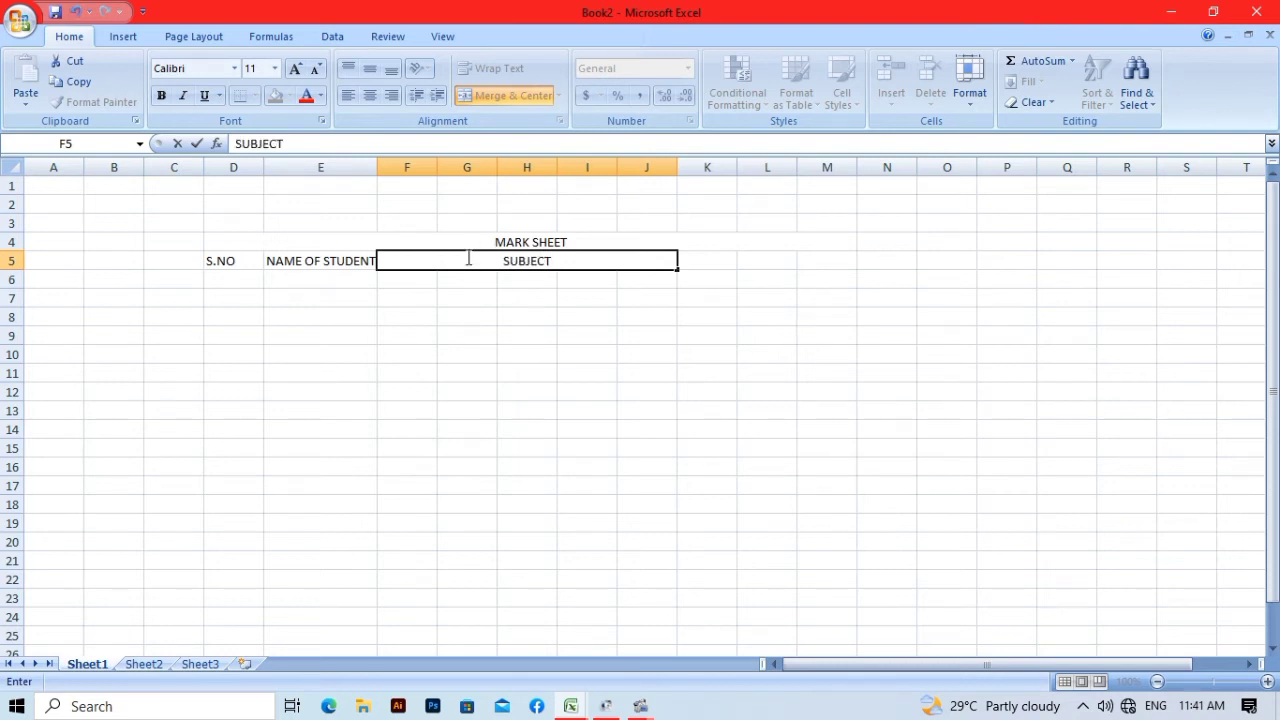
- Enter the subject names MATH, ENGLISH, HINDI, SCIENCE and S.SCIENCE across cells F6:J6 under the SUBJECT heading
click(401, 282)
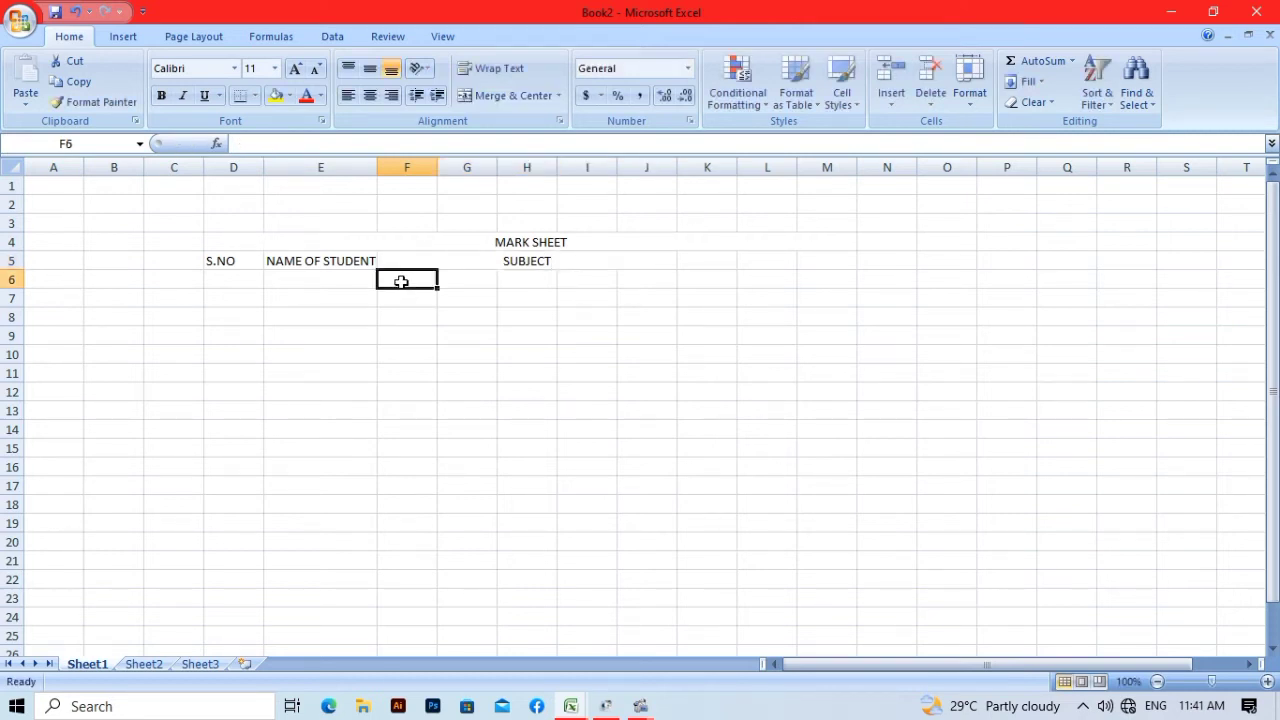
text(MATH)
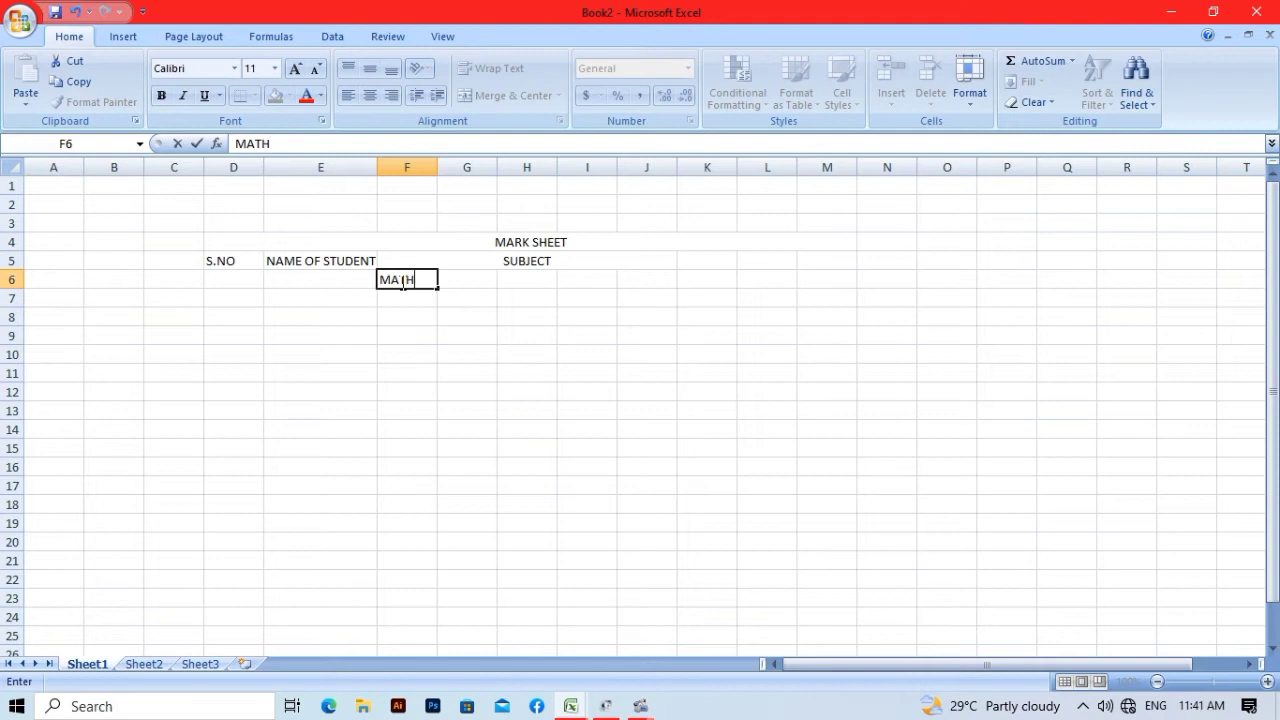
key(Tab)
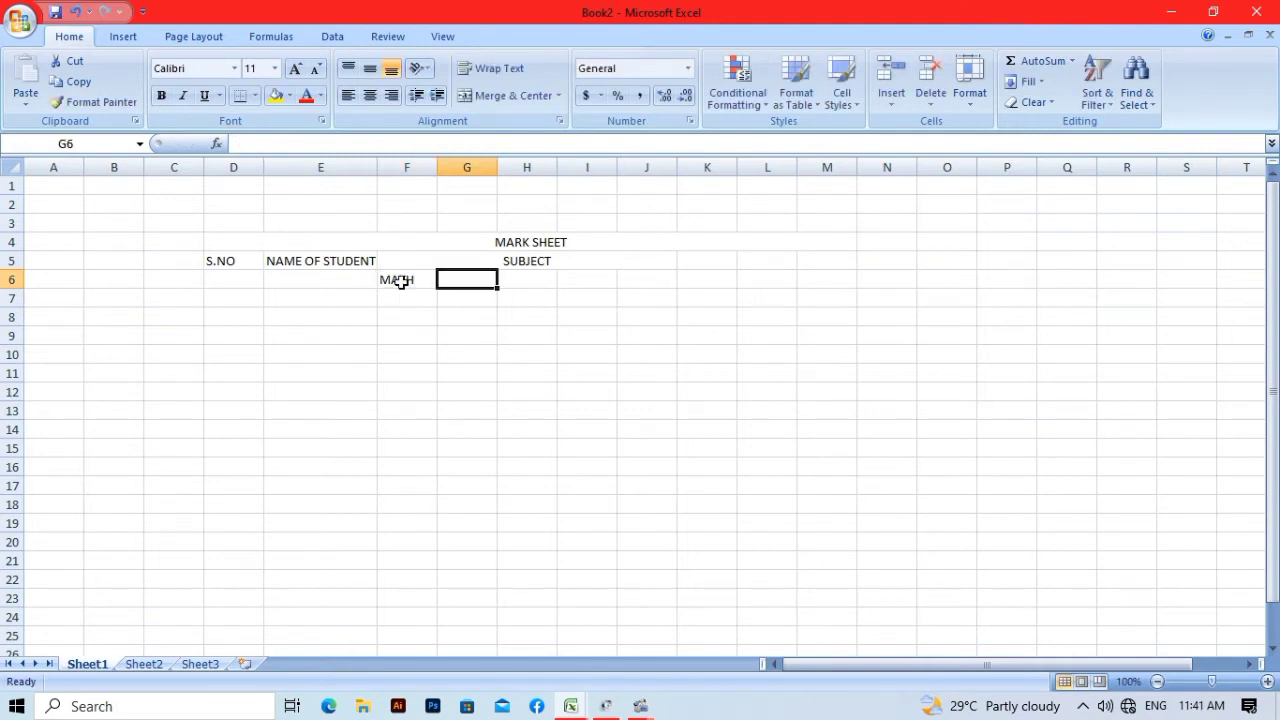
text(ENGLISH)
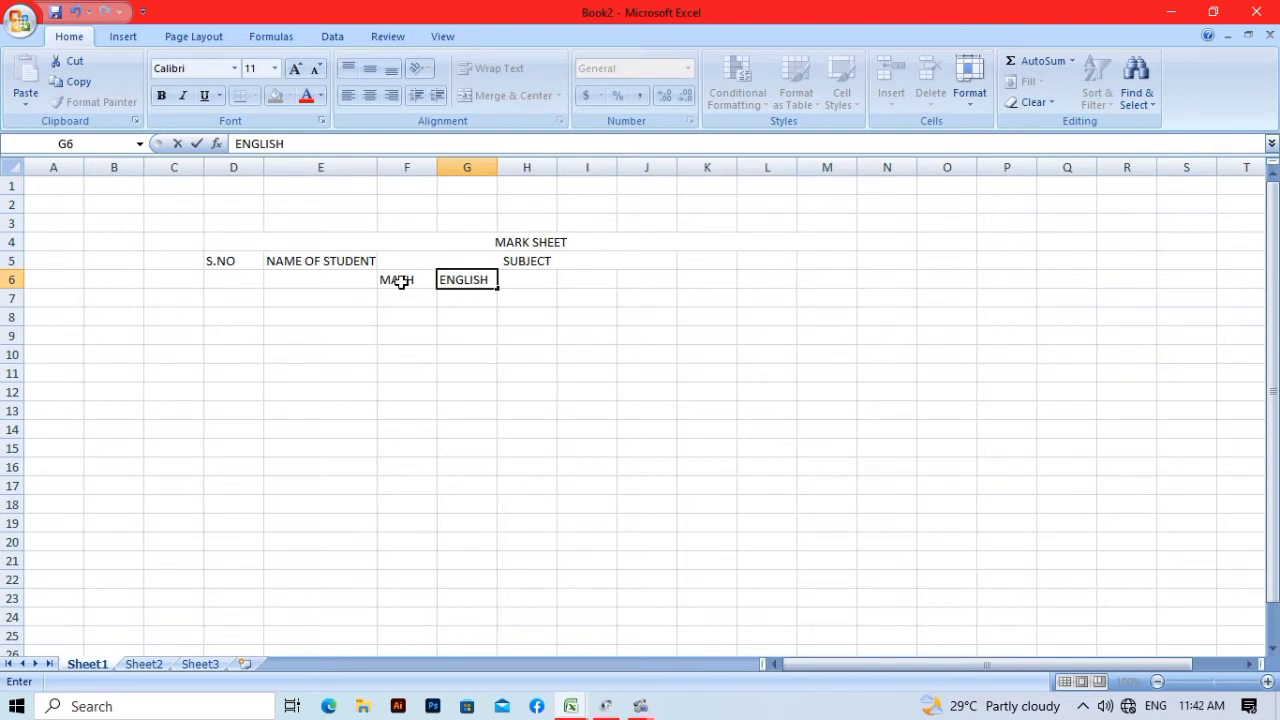
key(Tab)
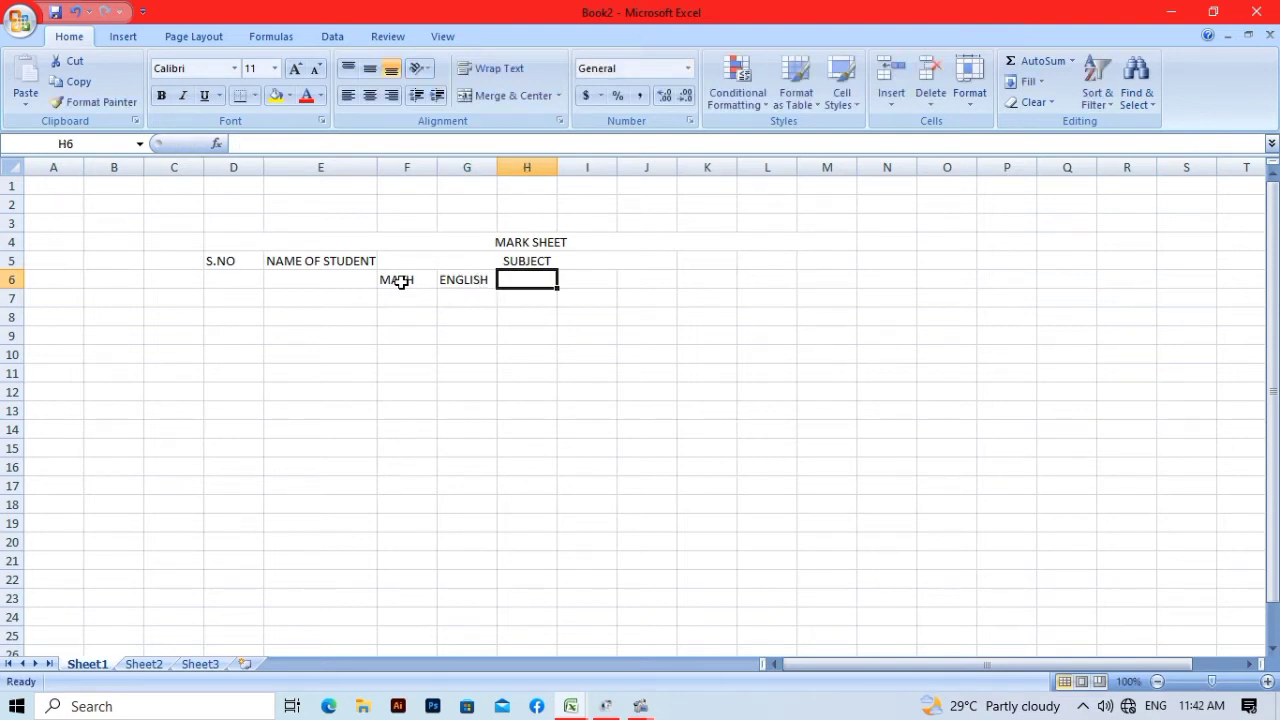
text(HINDI)
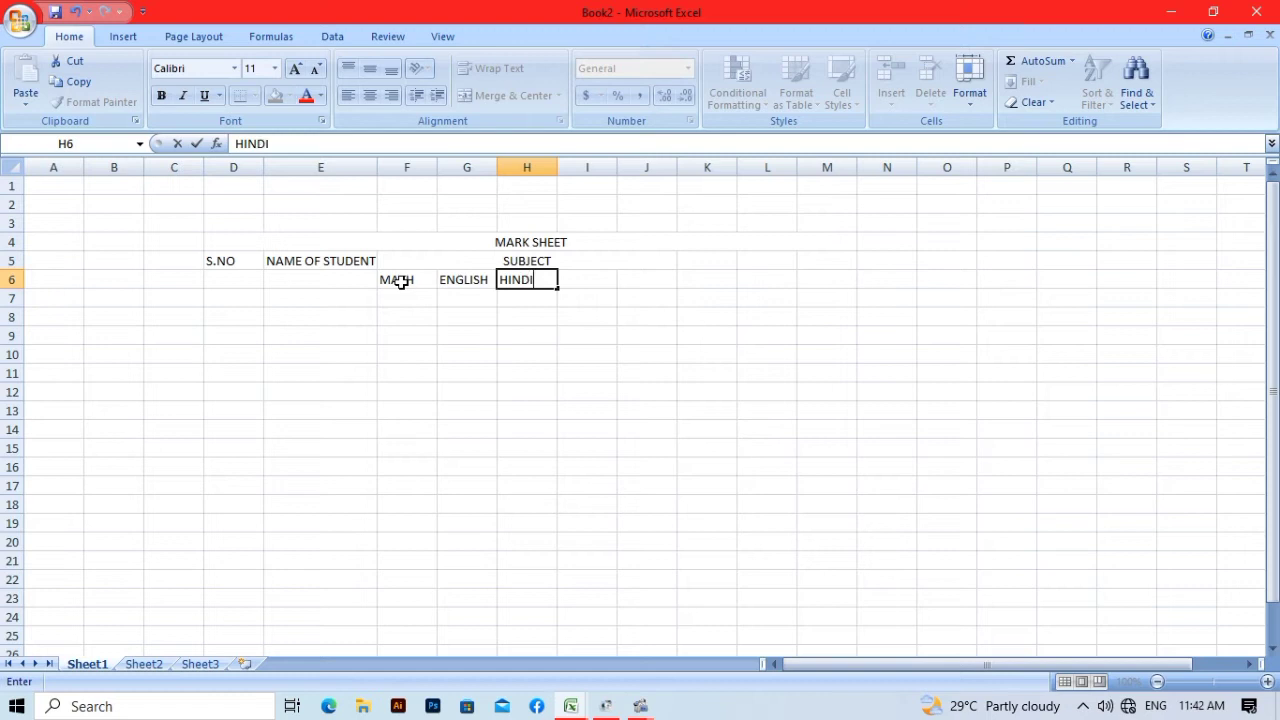
key(Tab)
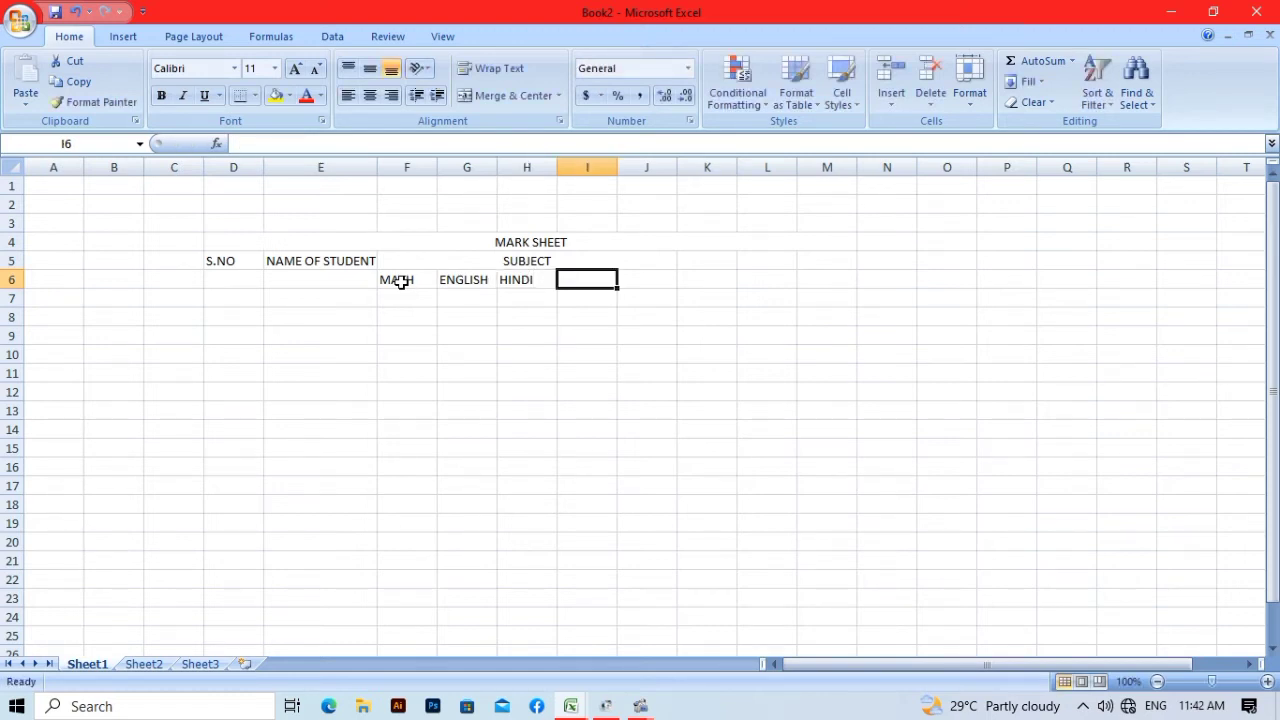
text(SCIE)
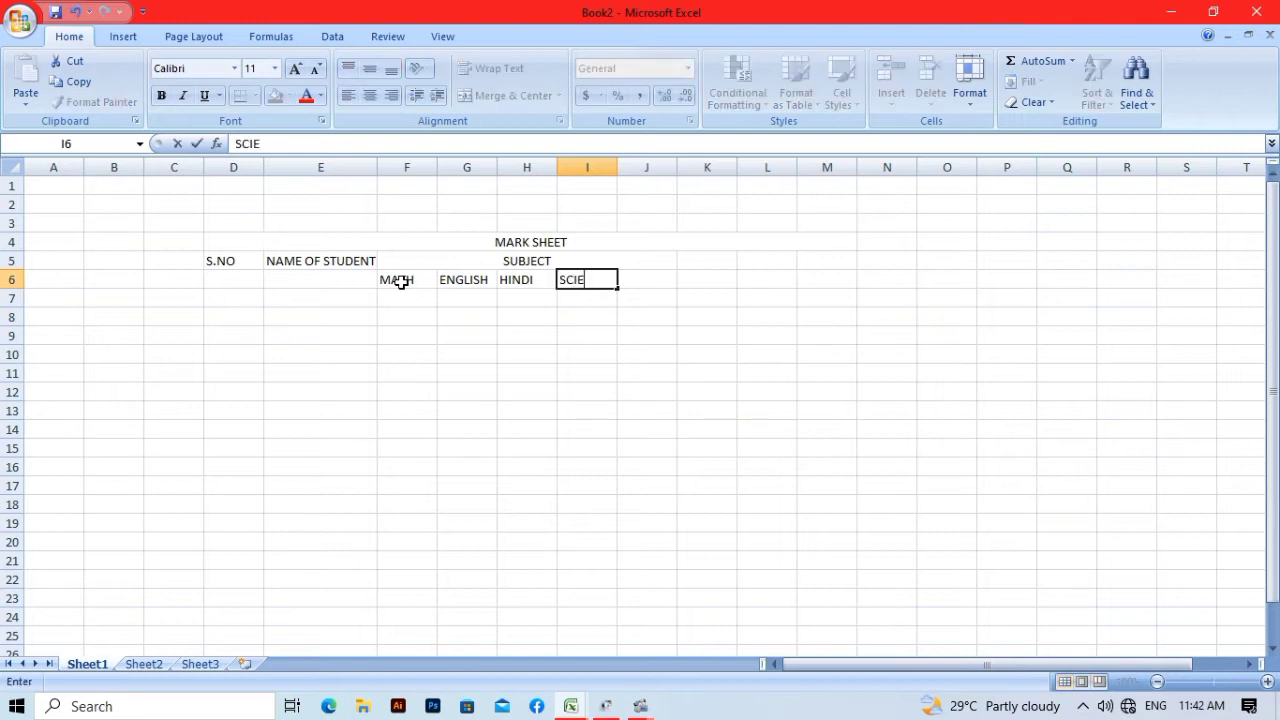
text(NCE)
key(Tab)
text(S.)
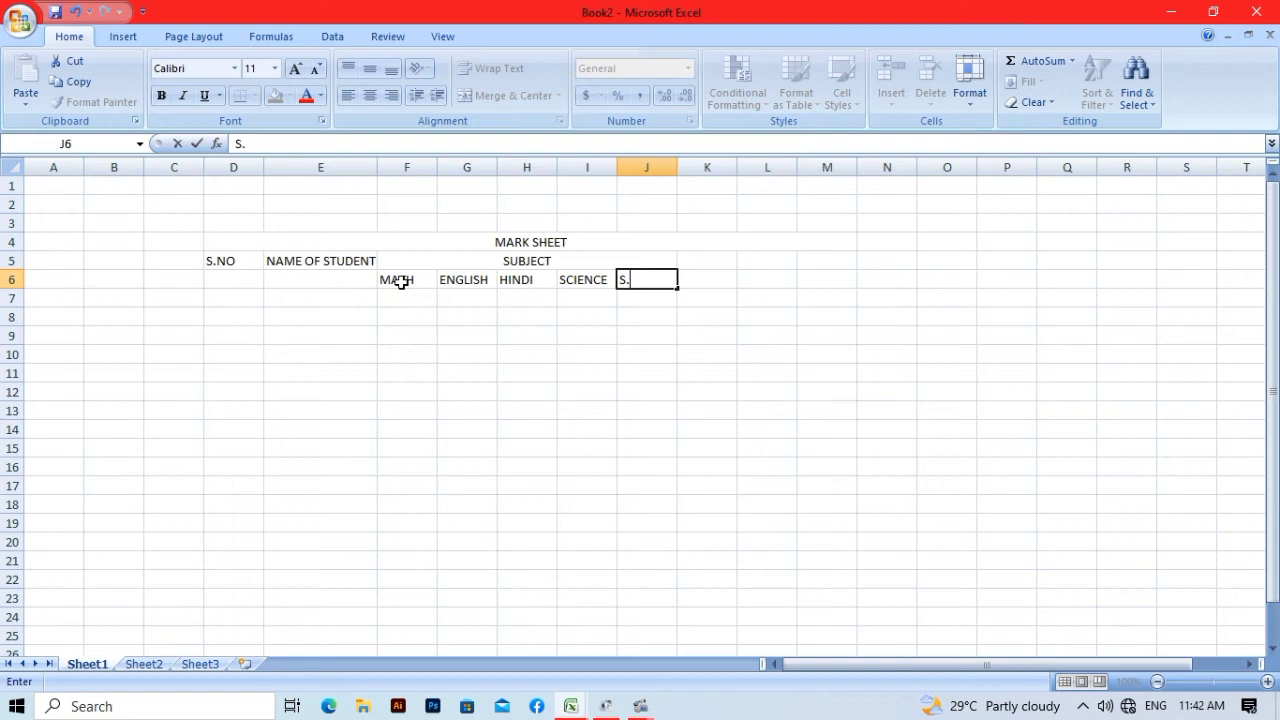
text(SCIENCE)
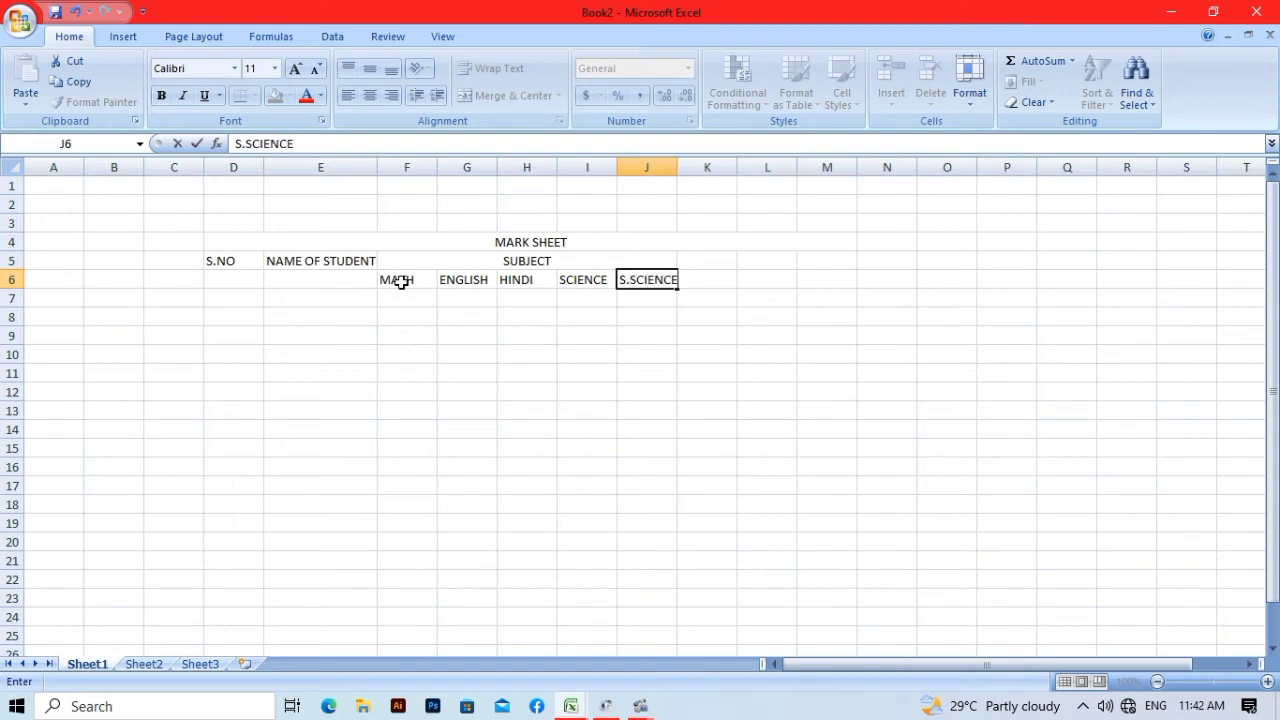
key(Tab)
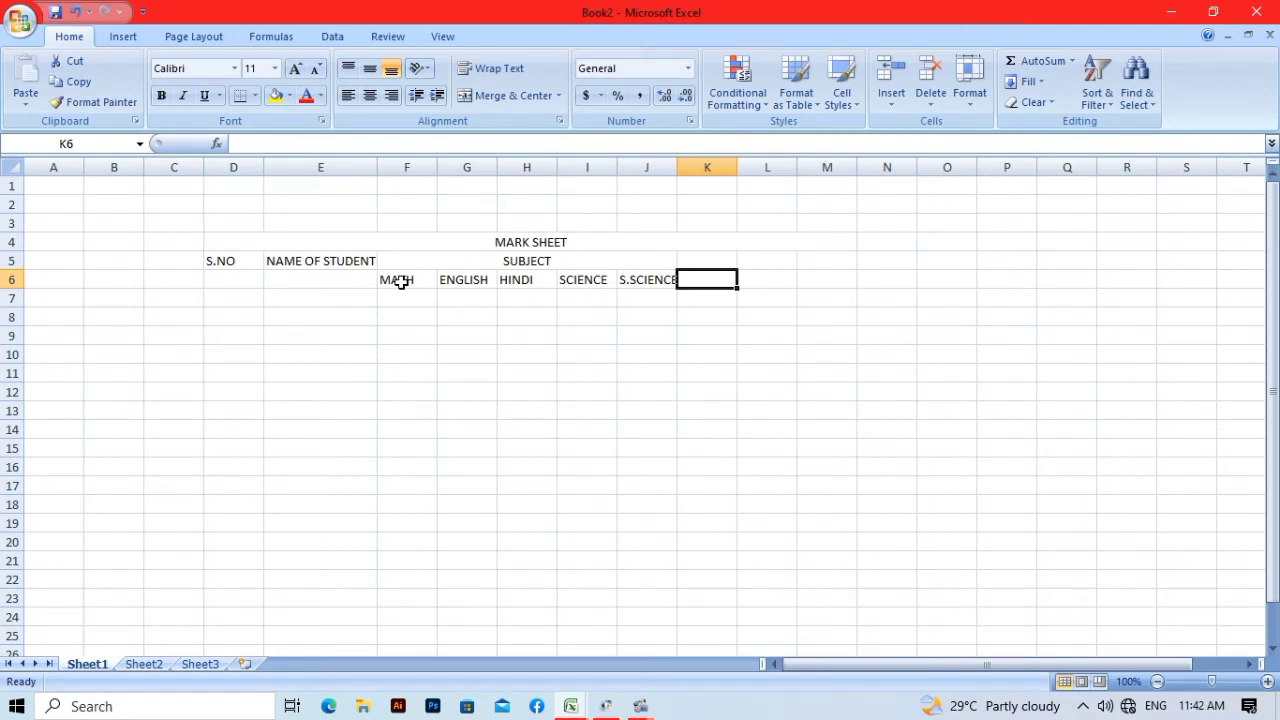
- Enter the headings TOTAL, % and DIVISION in cells K5, L5 and M5
key(Up)
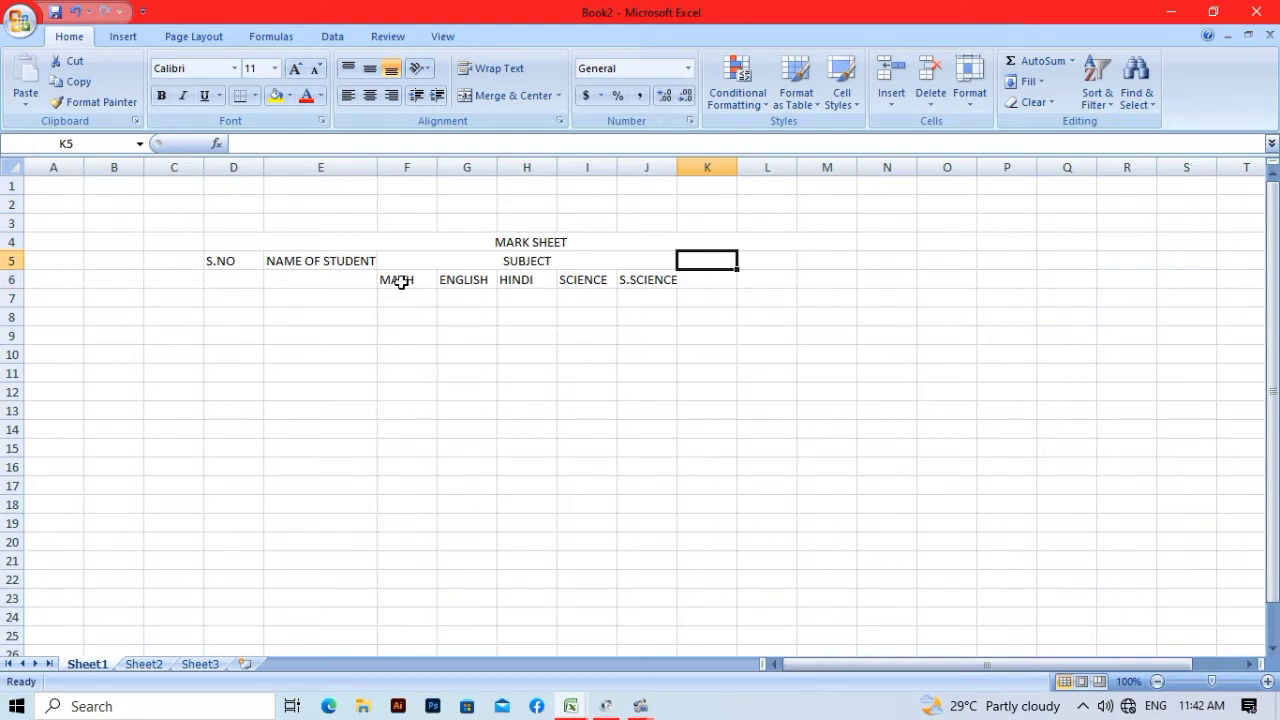
text(TOTAL)
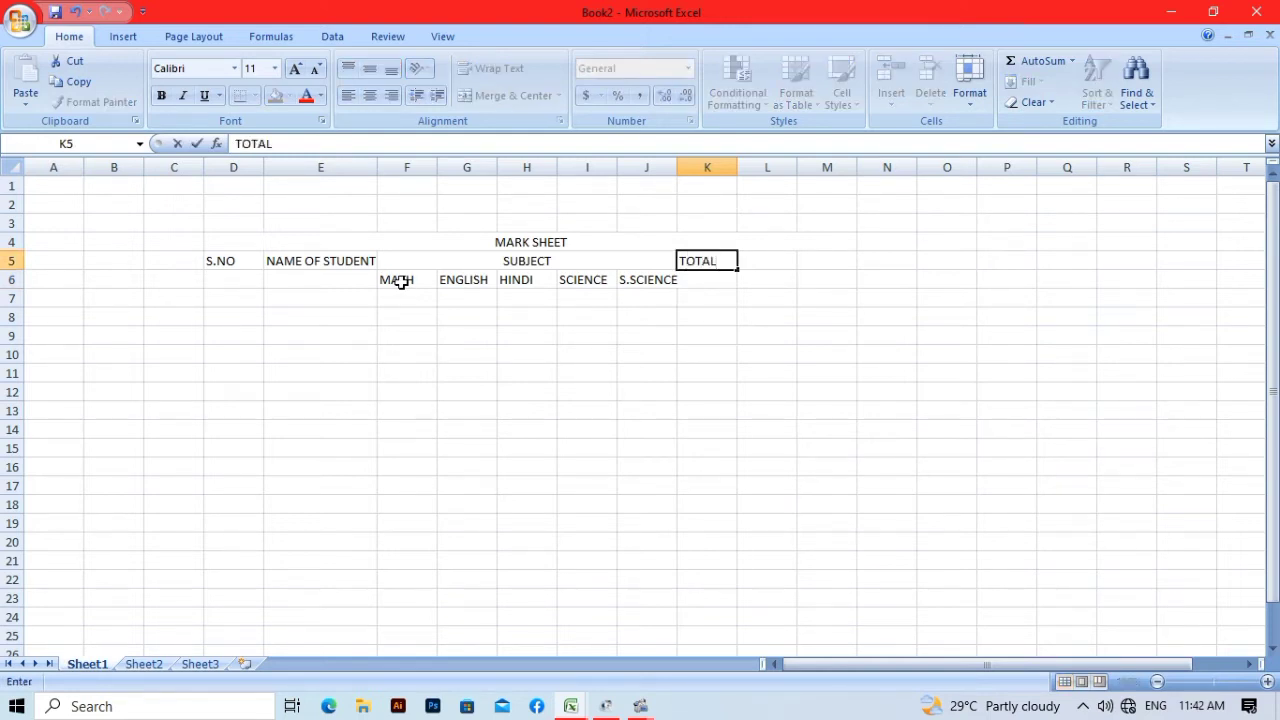
key(Tab)
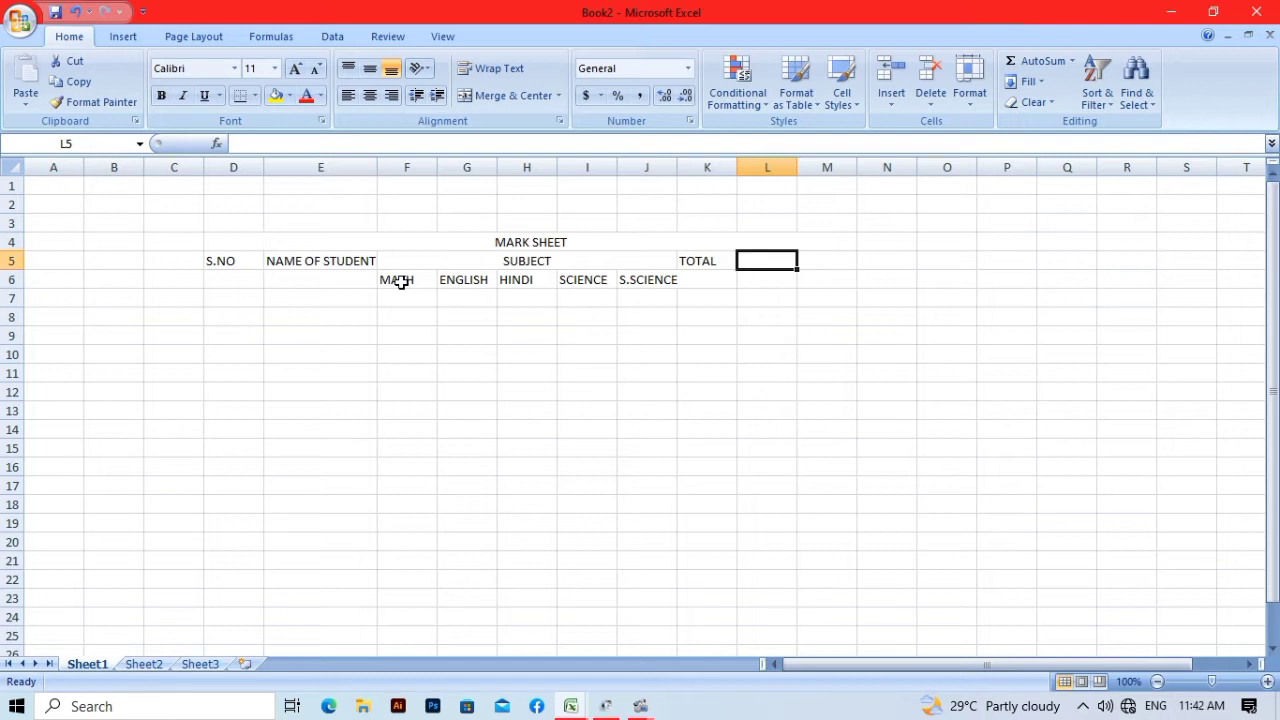
text(%)
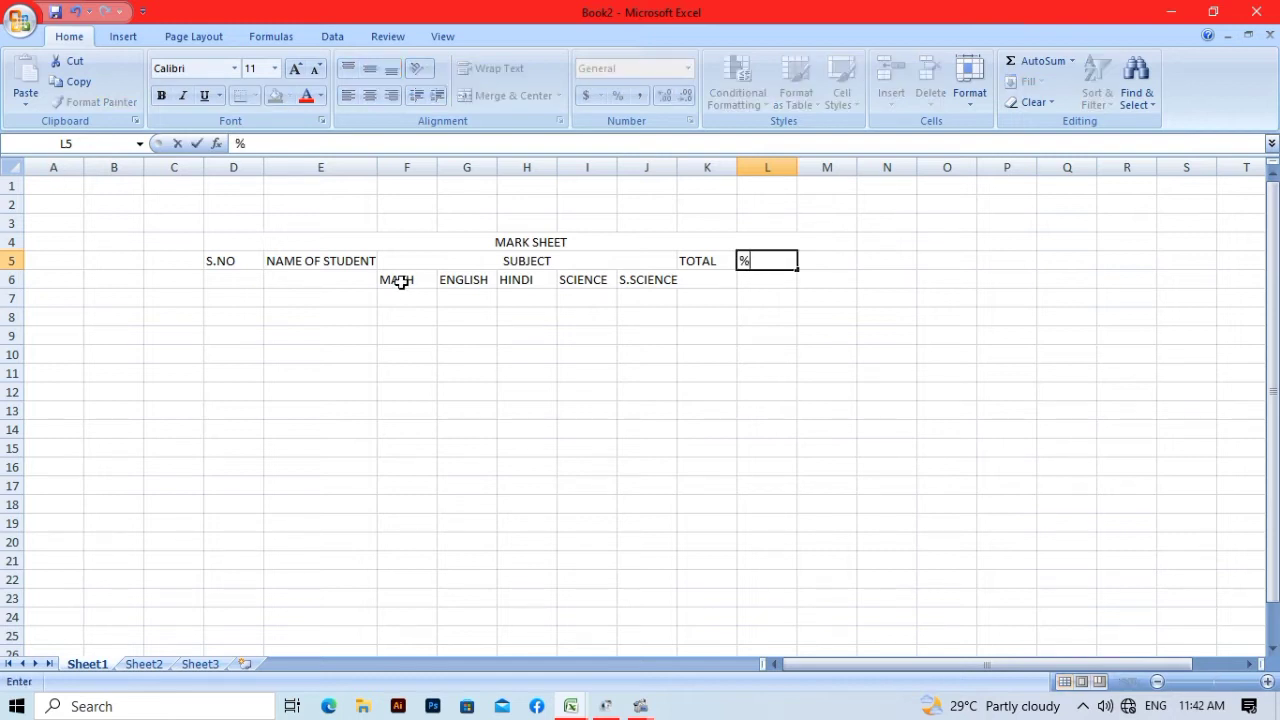
key(Tab)
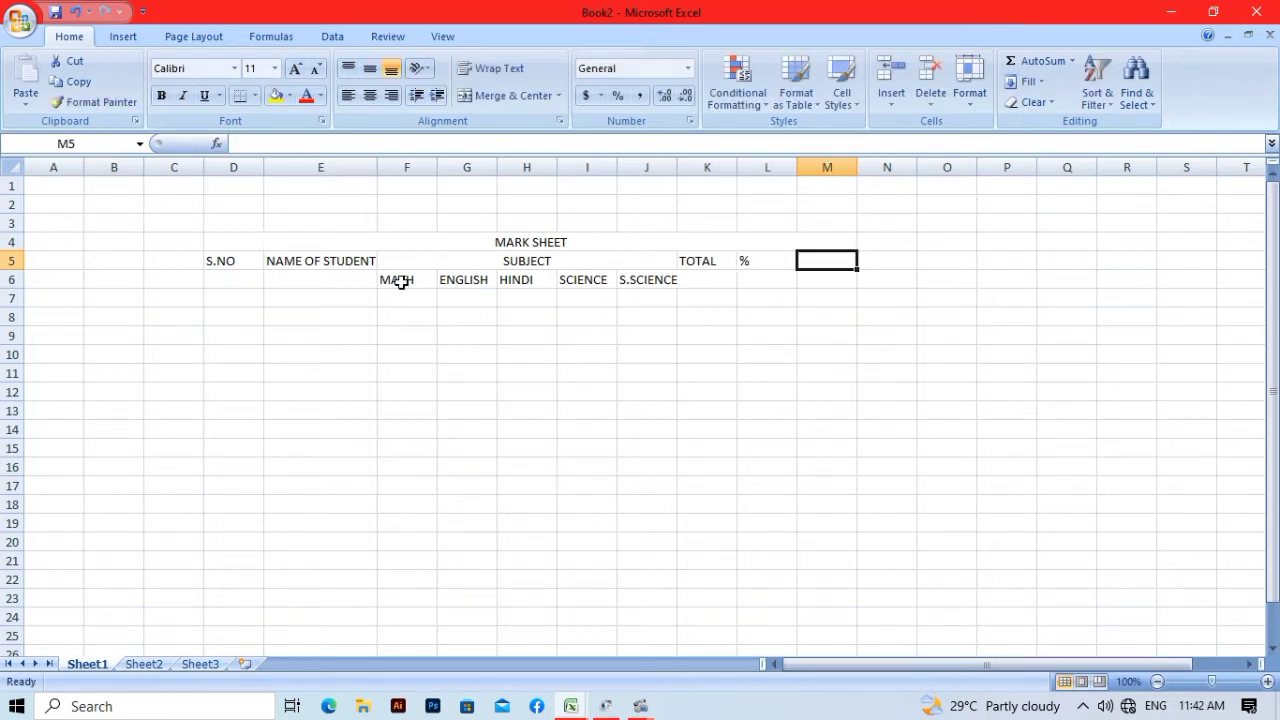
text(DIVISO)
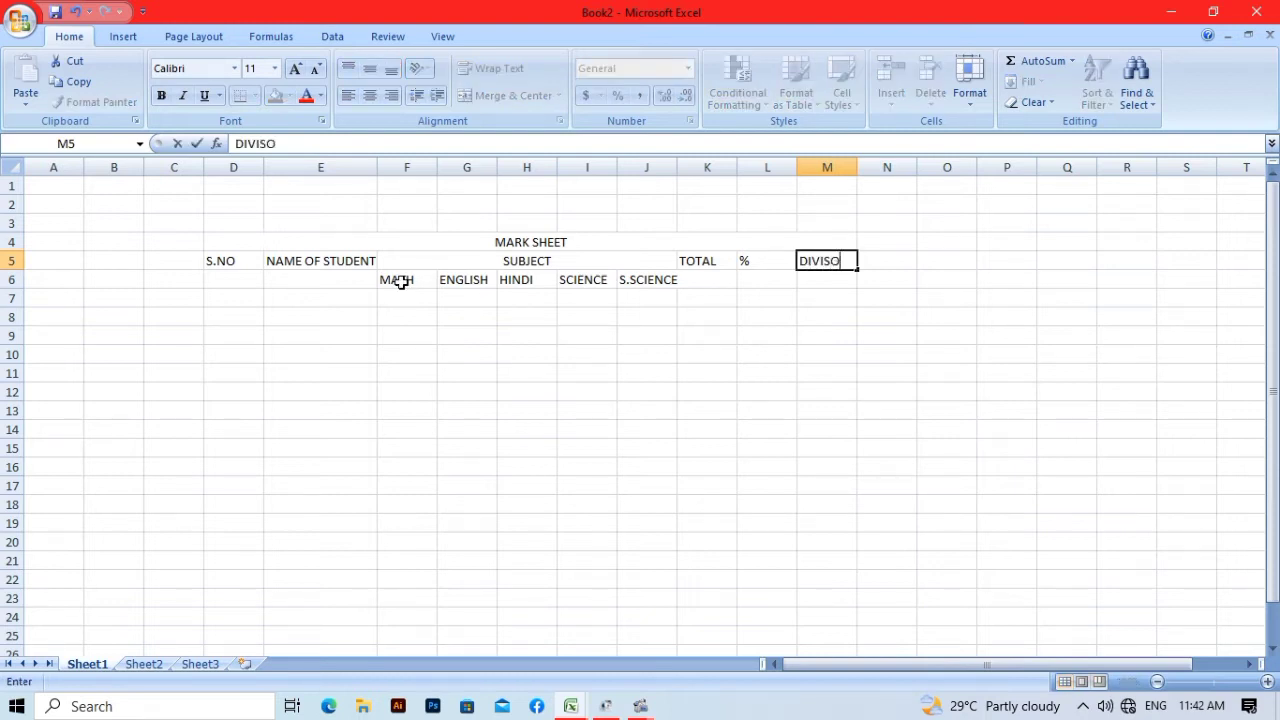
key(BackSpace)
text(ION)
- Merge and center the S.NO heading across D5:D6 and align it vertically to the middle
drag(211, 259, 214, 275)
click(460, 97)
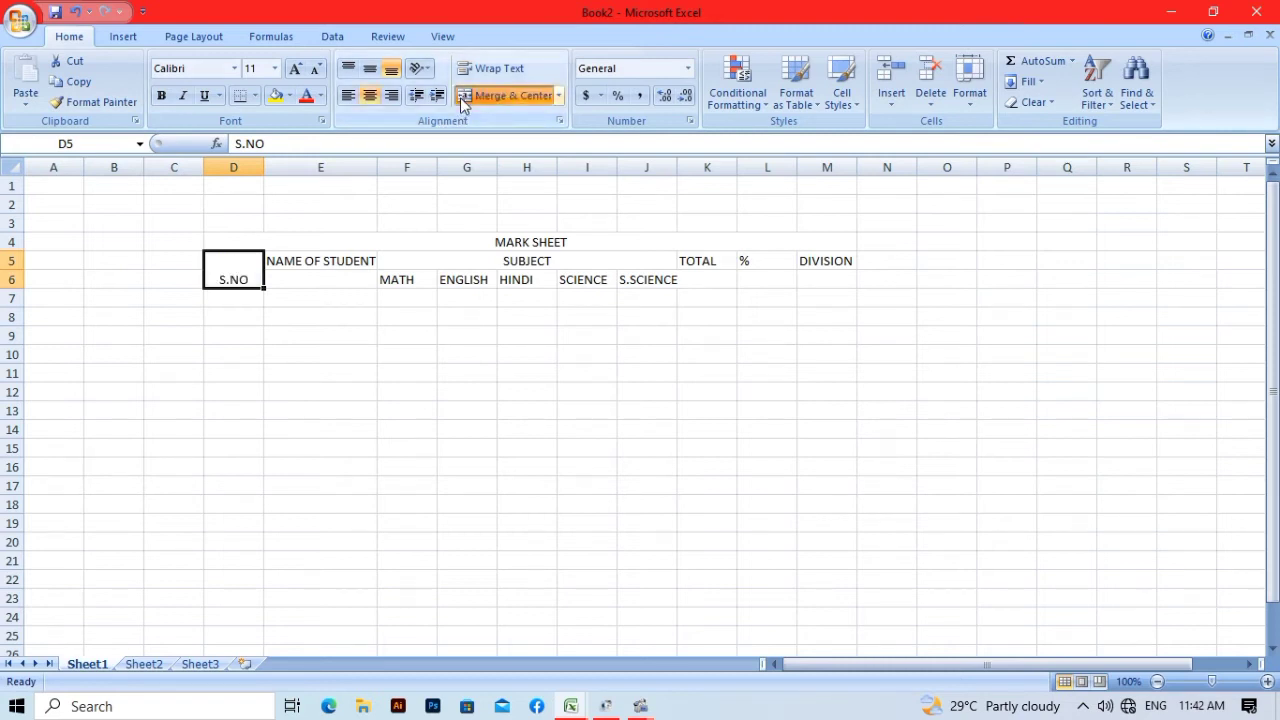
click(370, 72)
- Merge and center the NAME OF STUDENT heading across E5:E6 and the TOTAL heading across K5:K6, aligning both vertically to the middle
drag(296, 258, 300, 277)
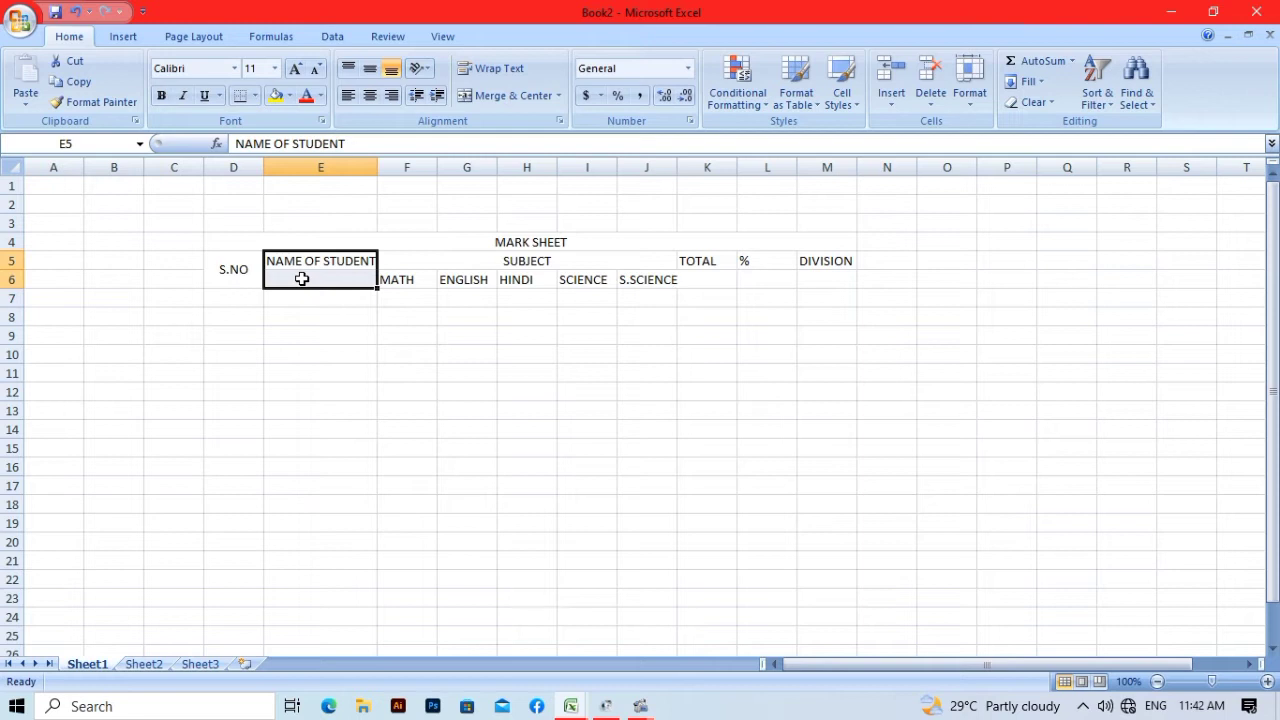
click(463, 96)
click(370, 68)
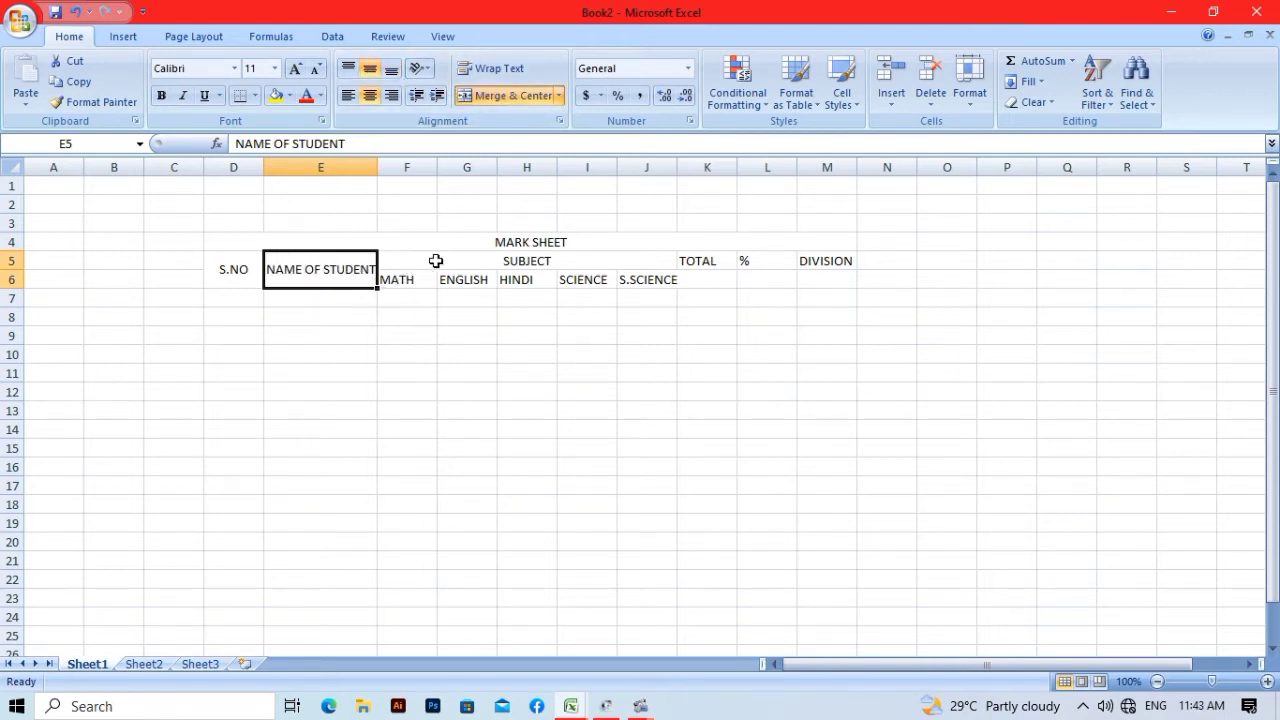
drag(694, 261, 689, 273)
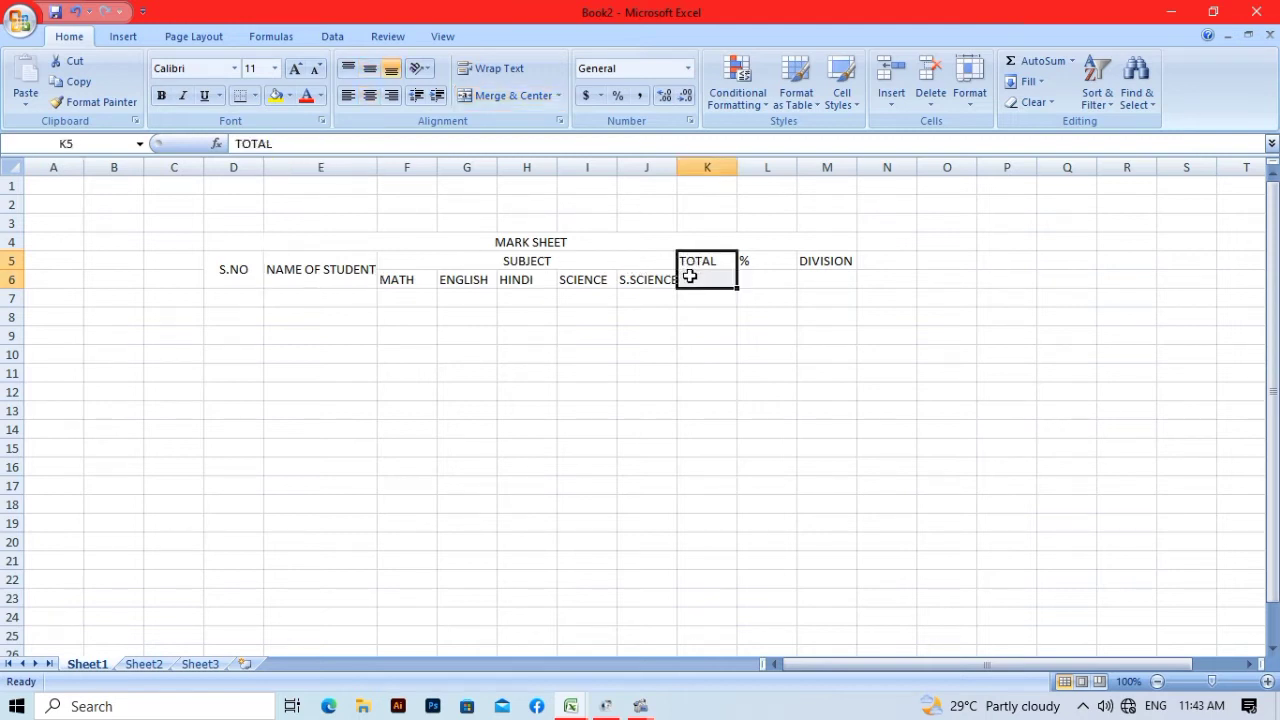
click(471, 96)
click(370, 70)
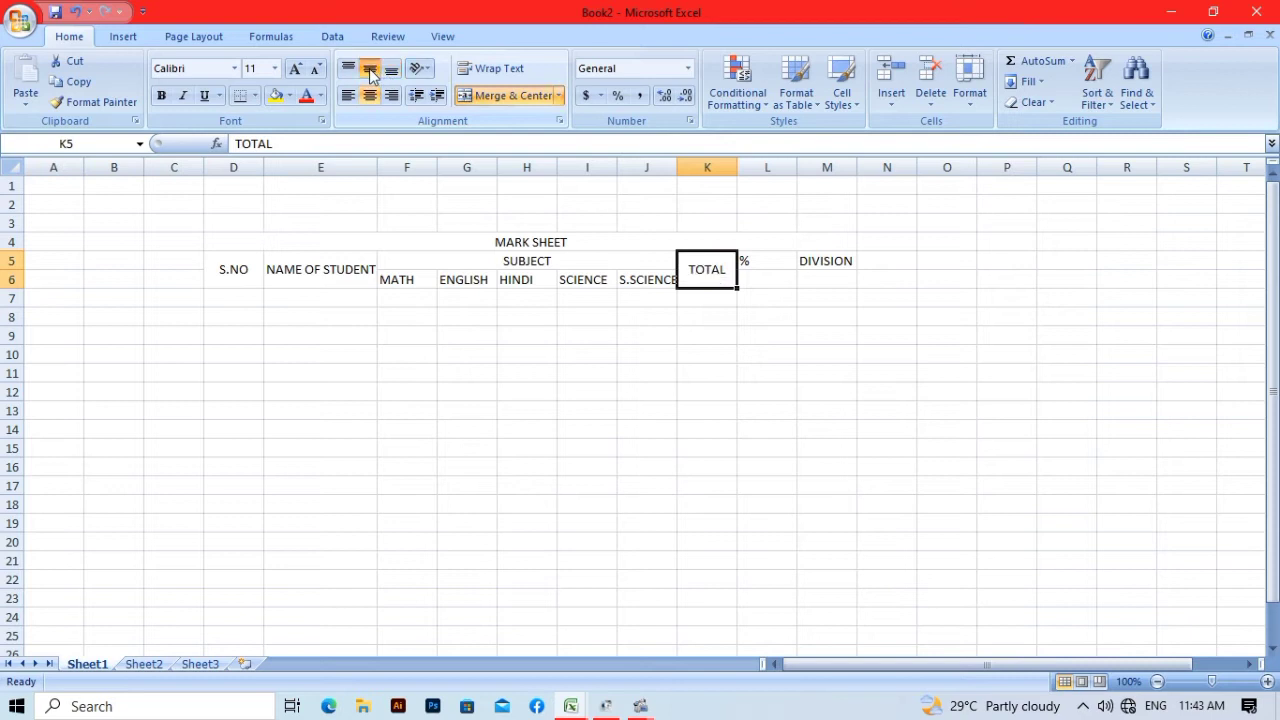
drag(762, 262, 762, 278)
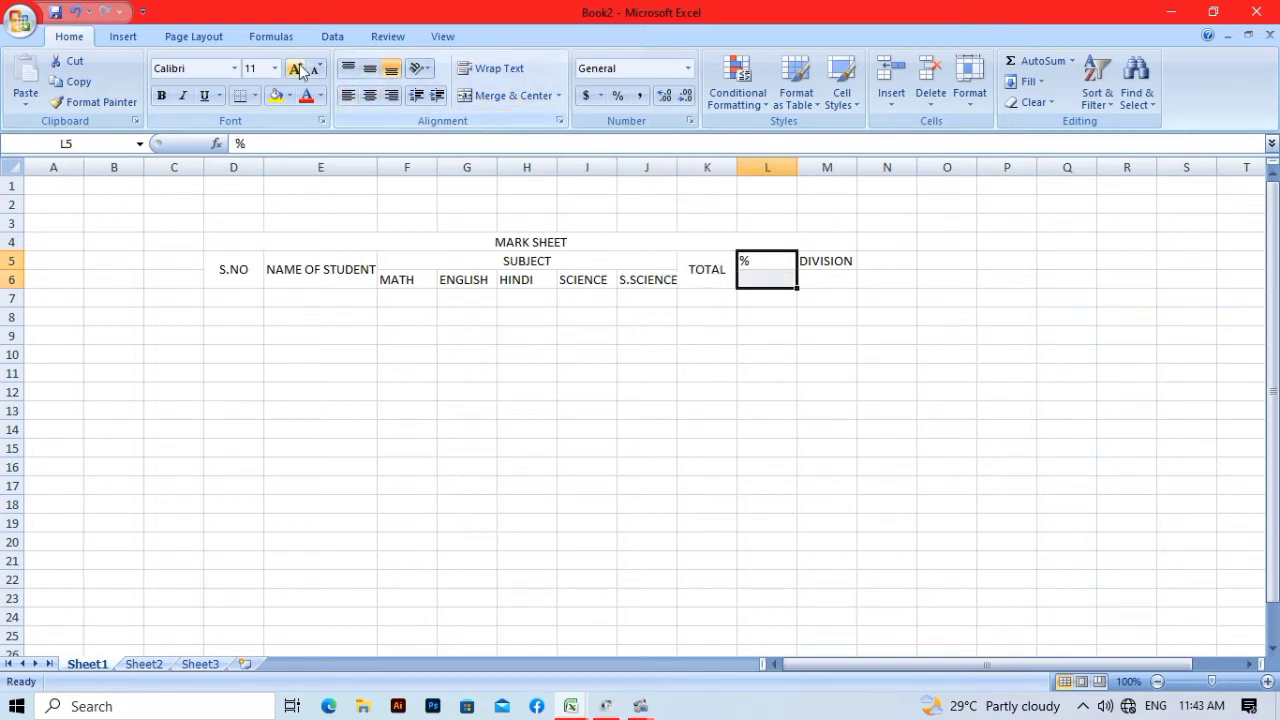
click(369, 70)
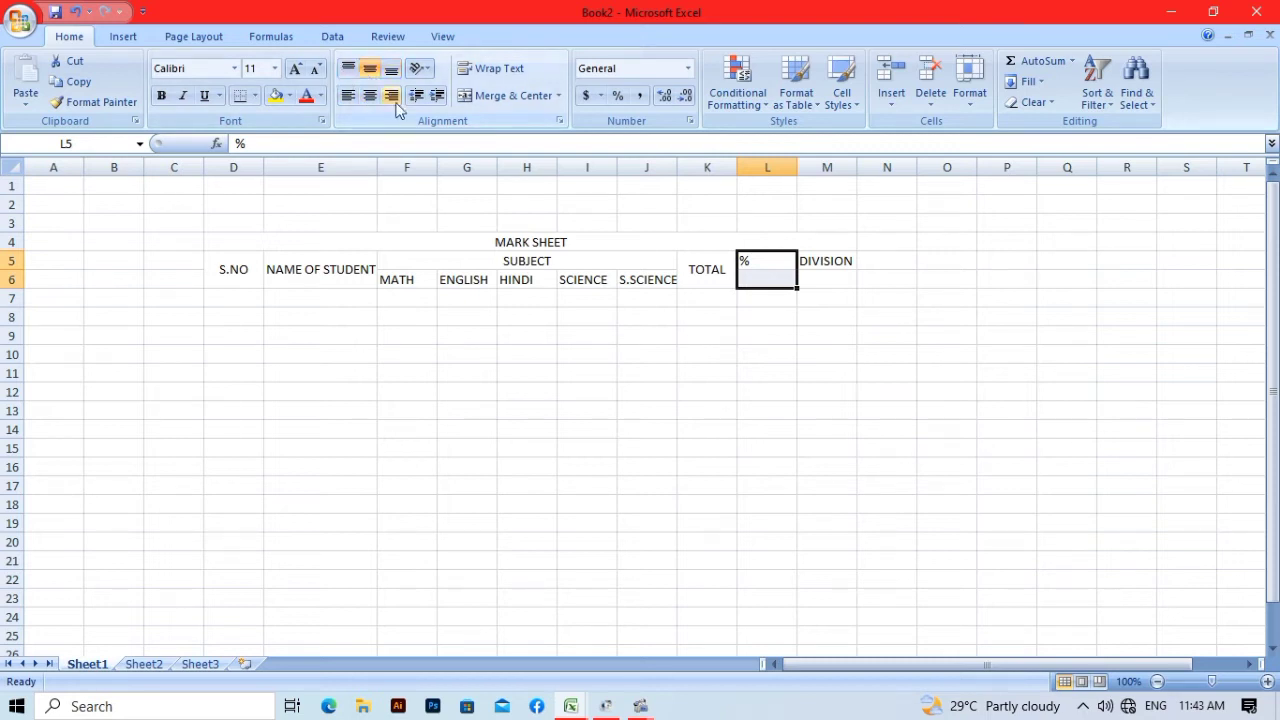
click(391, 68)
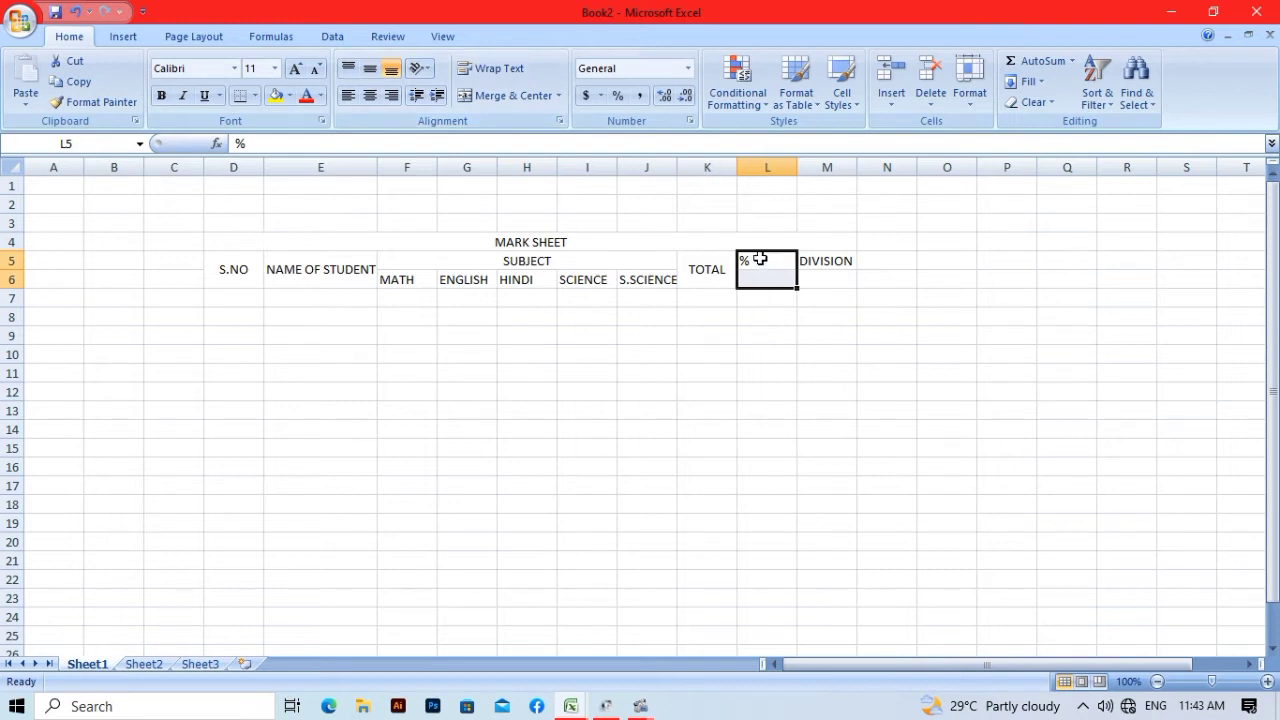
- Merge and center the % heading across L5:L6 and the DIVISION heading across M5:M6, aligning both vertically to the middle
drag(757, 258, 760, 280)
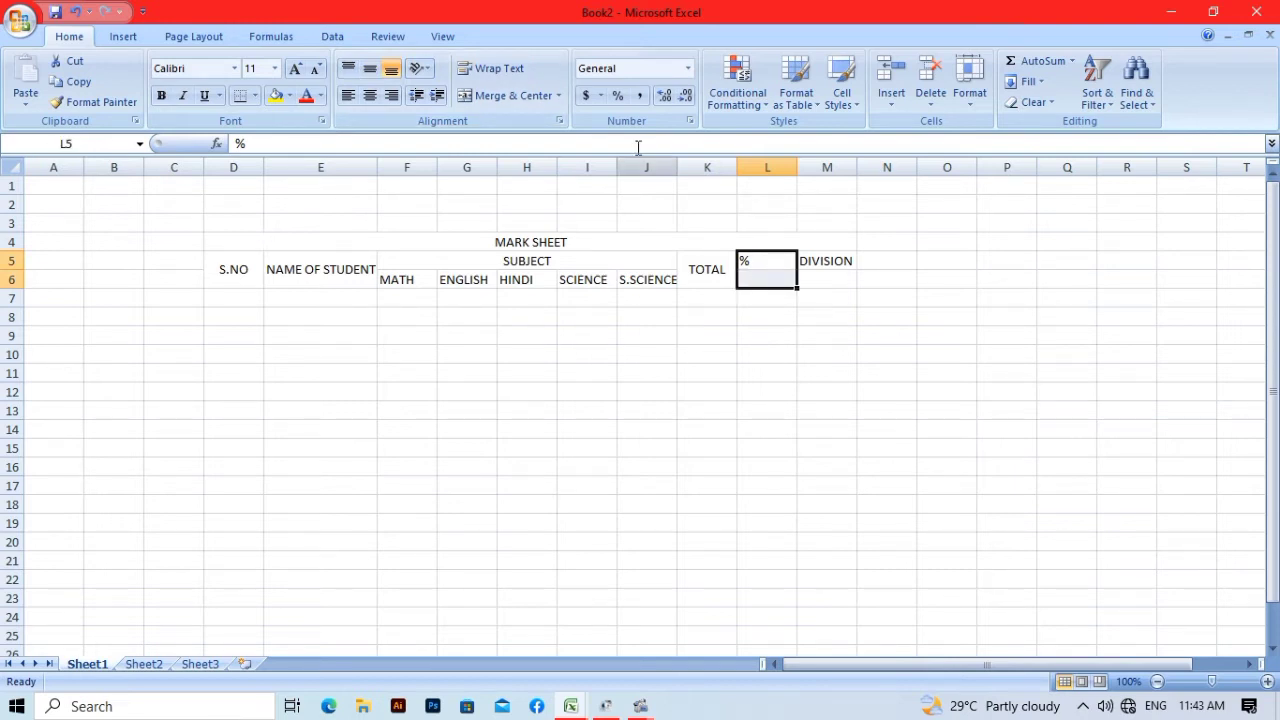
click(467, 97)
click(374, 70)
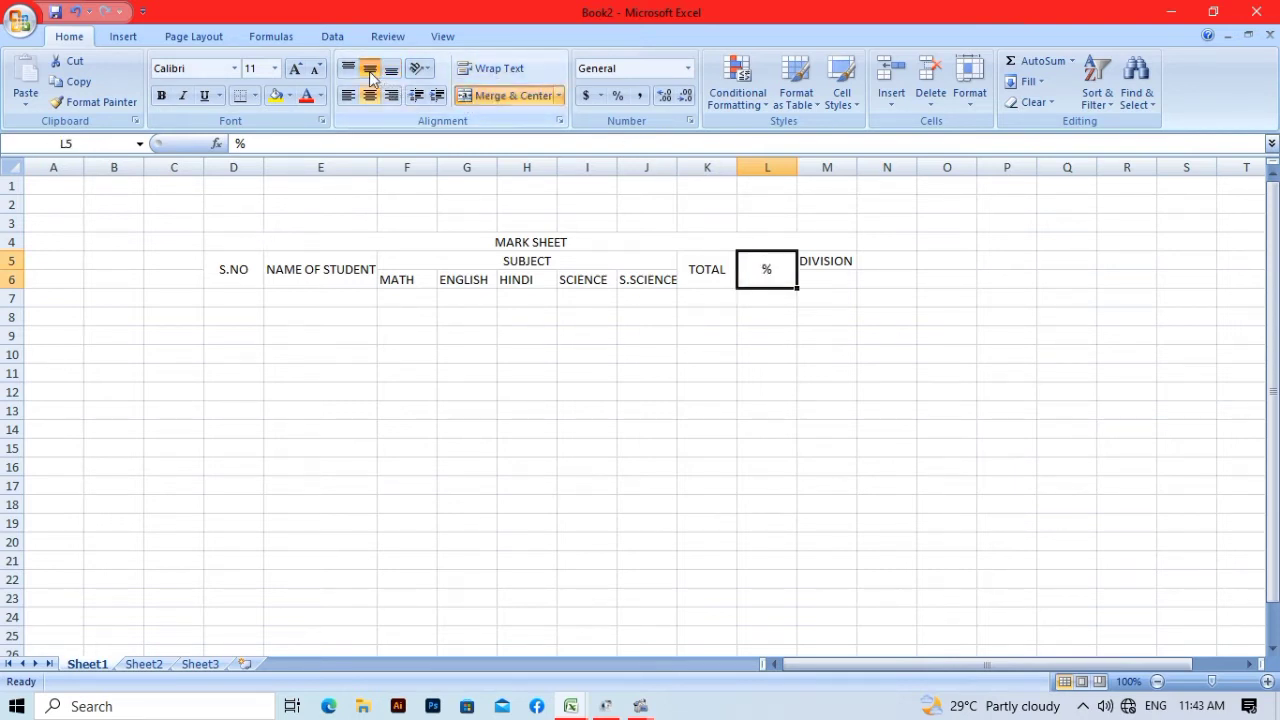
drag(844, 252, 840, 277)
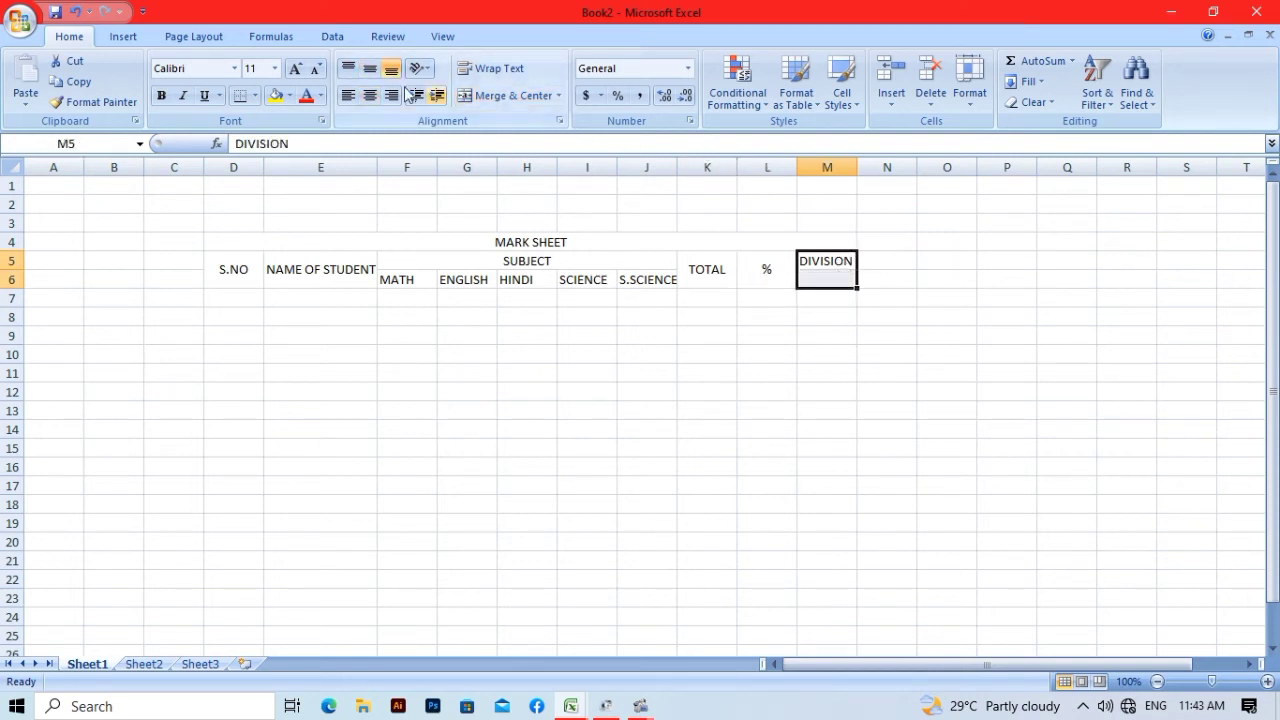
click(466, 98)
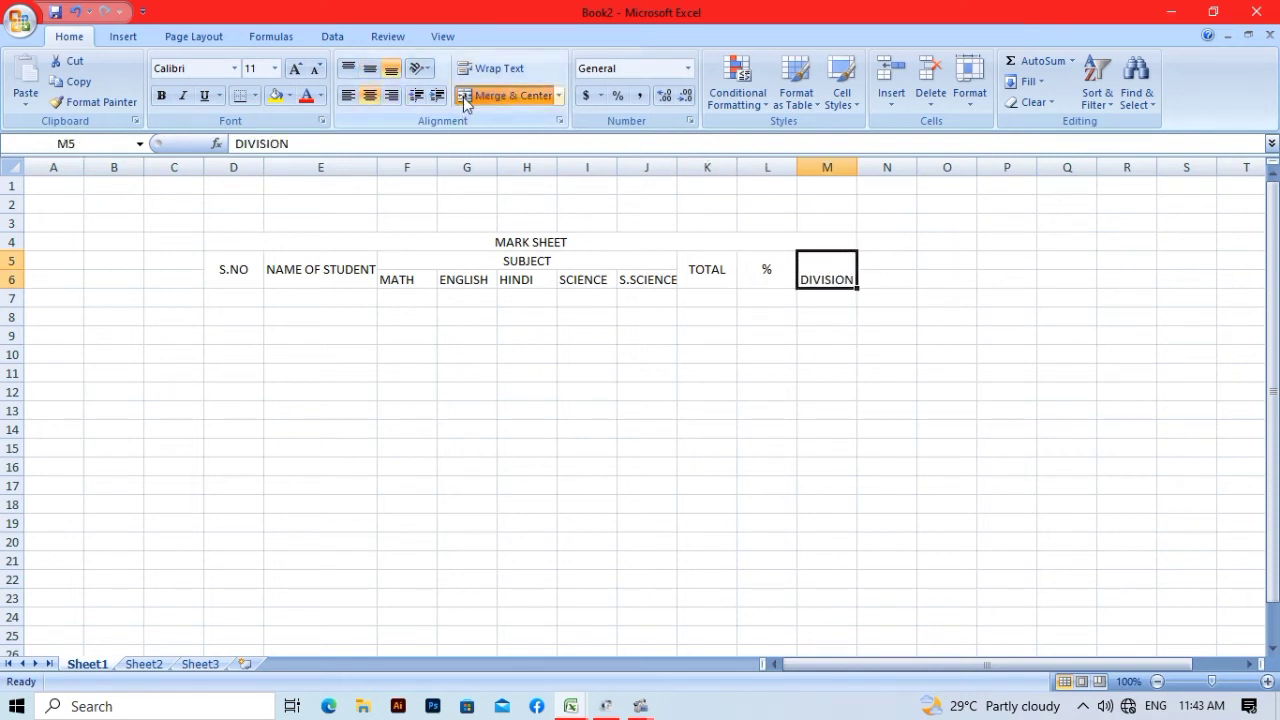
click(370, 68)
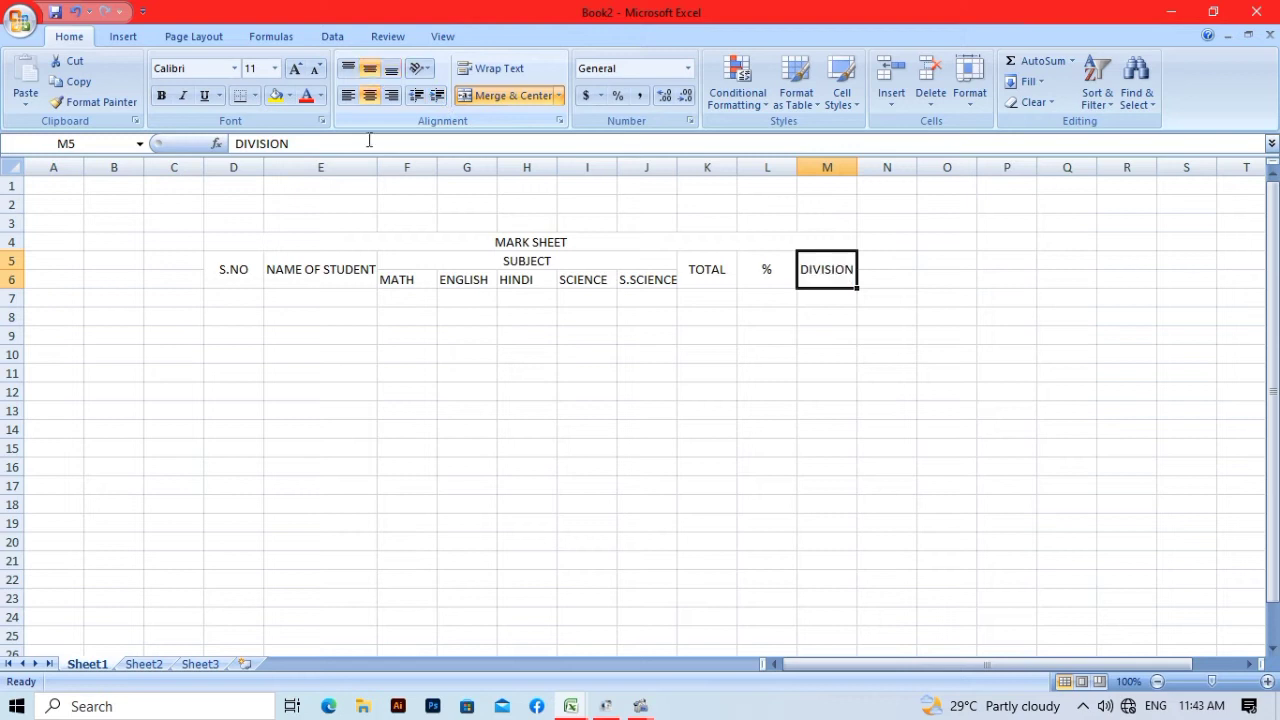
- Enter serial numbers 1 and 2 in D7 and D8, and extend the series down to 10 in D16
click(222, 296)
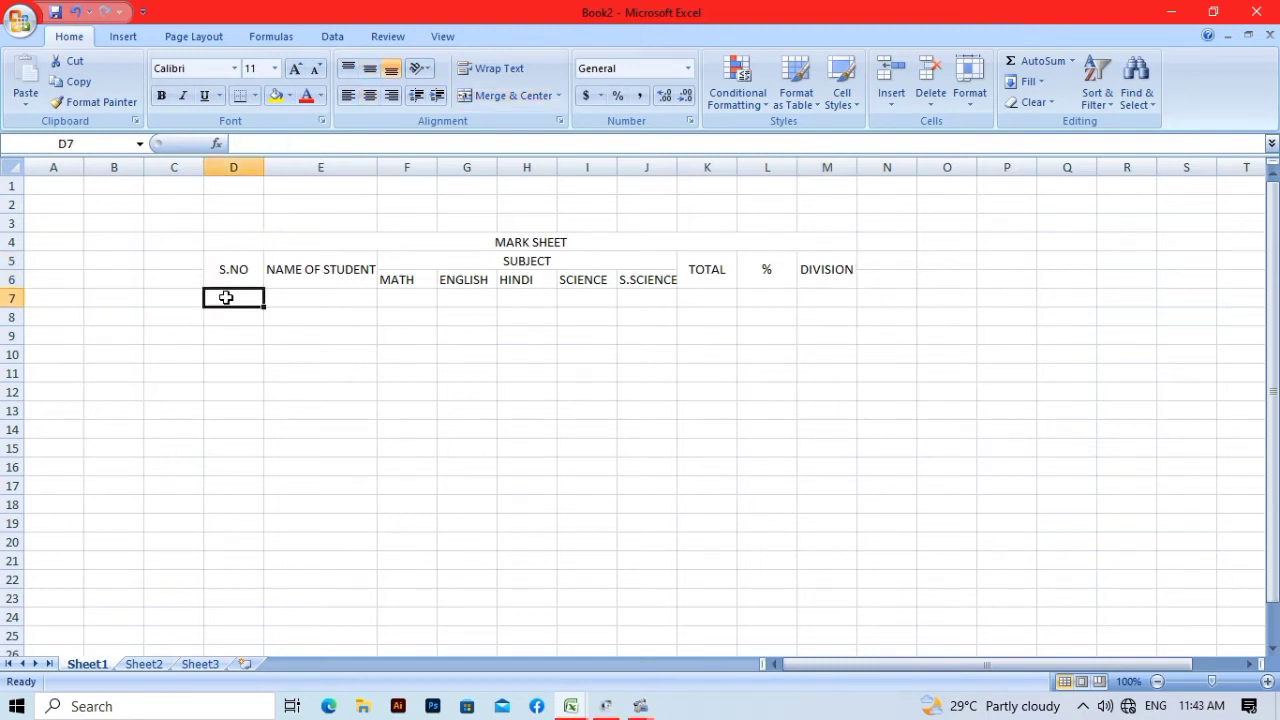
text(12)
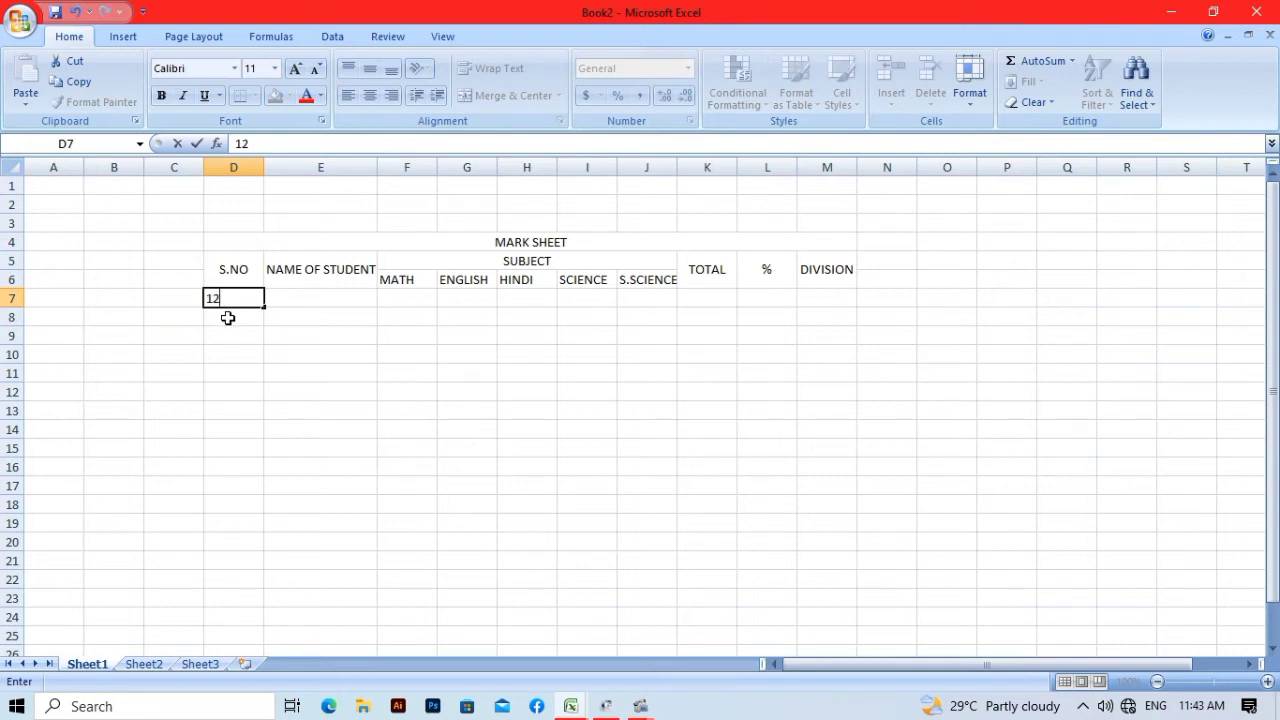
key(BackSpace)
key(Return)
text(2)
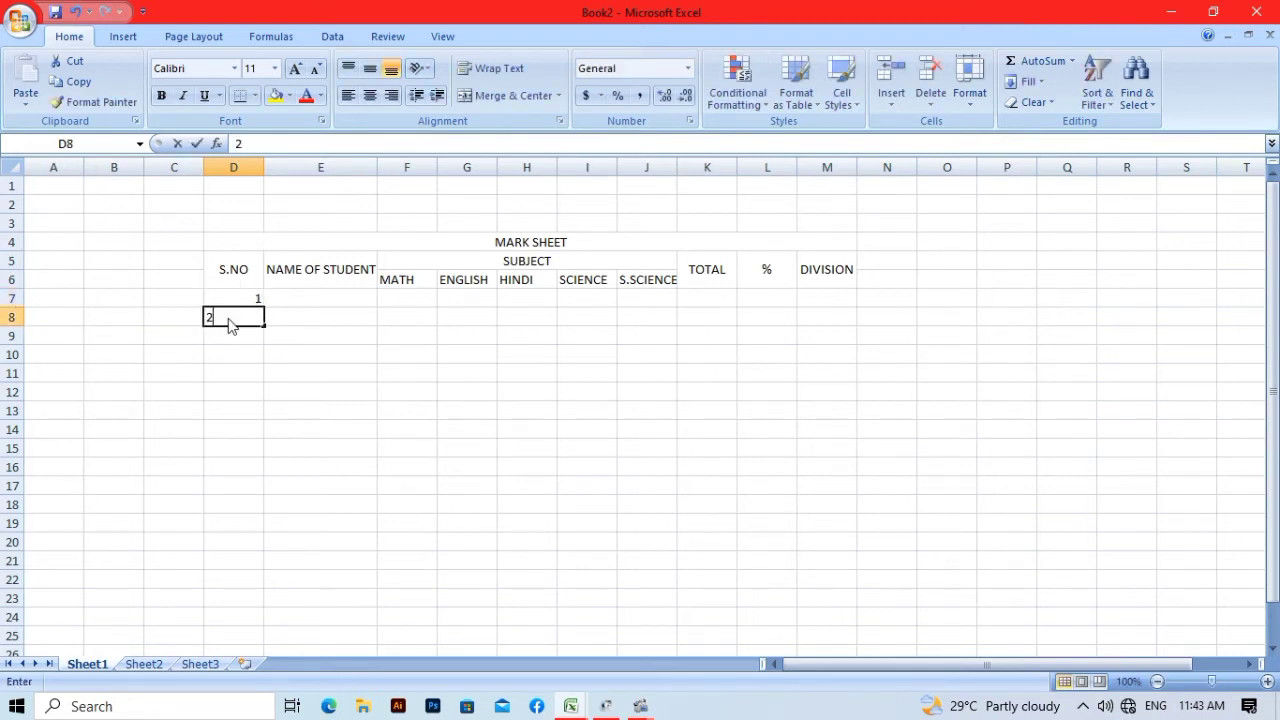
click(237, 293)
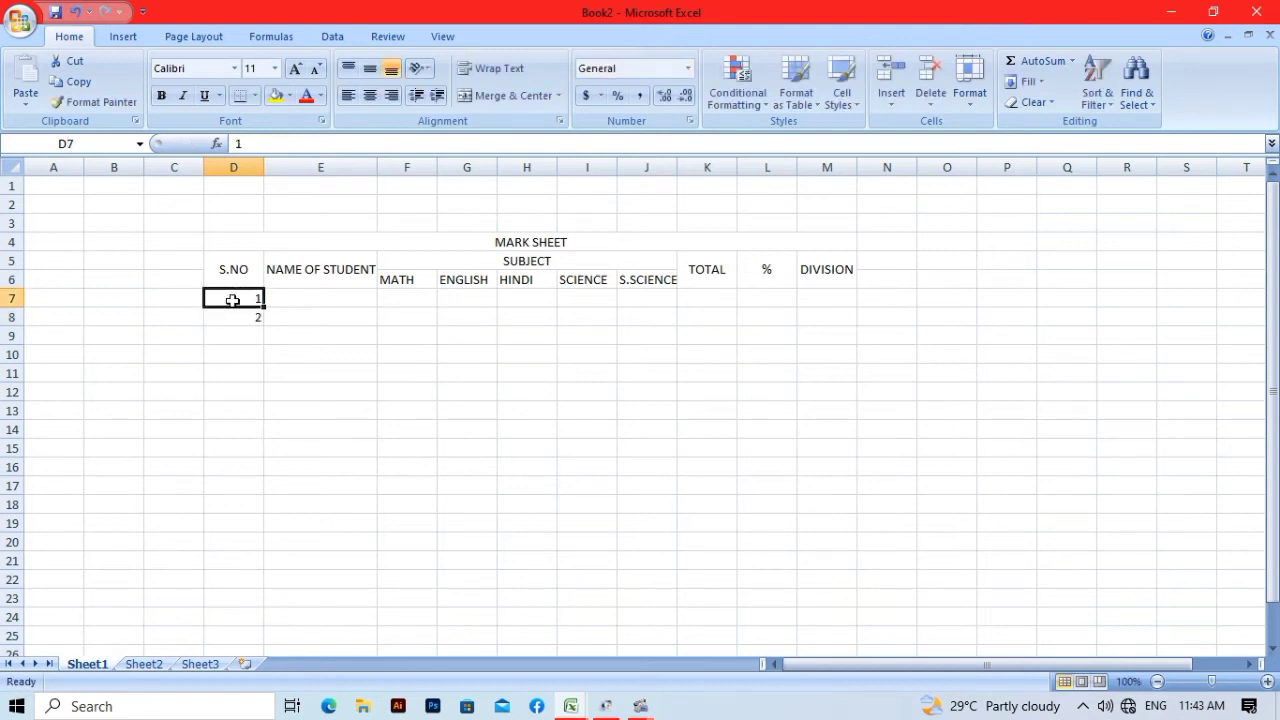
drag(234, 297, 263, 482)
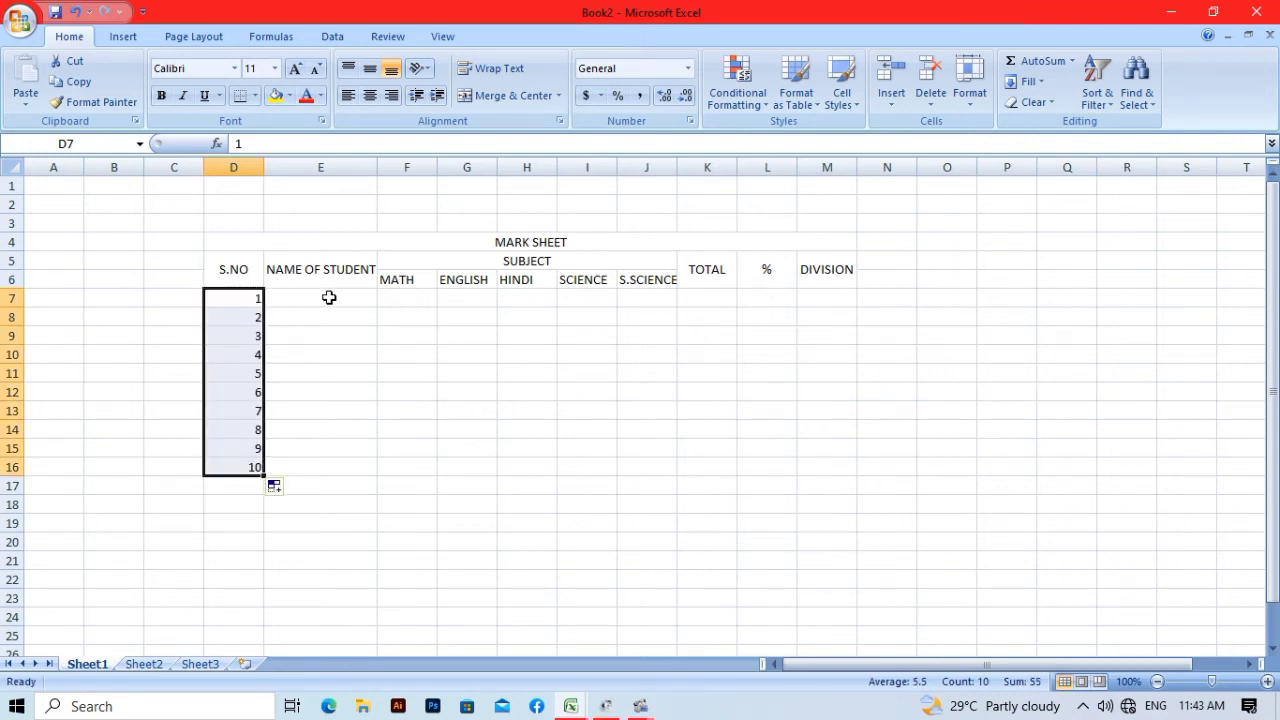
- Fill in the first names of ten students in cells E7:E16 under the NAME OF STUDENT heading
click(329, 297)
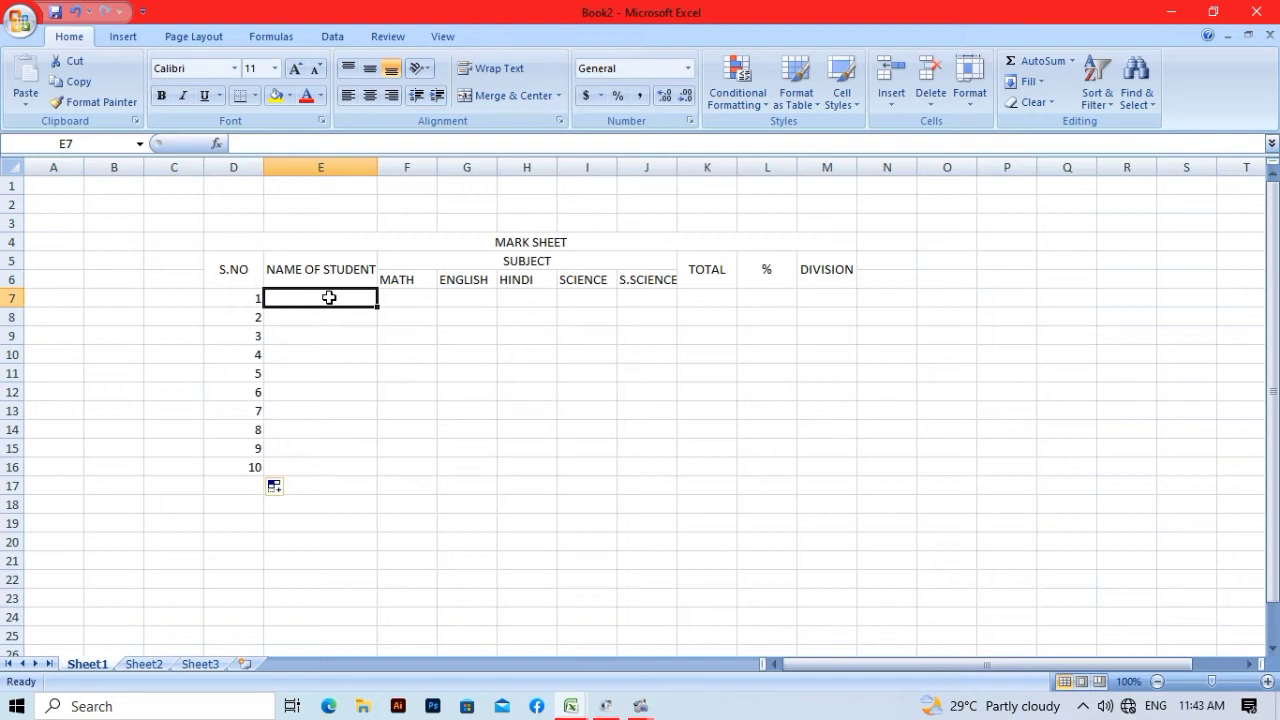
text(RAHUL)
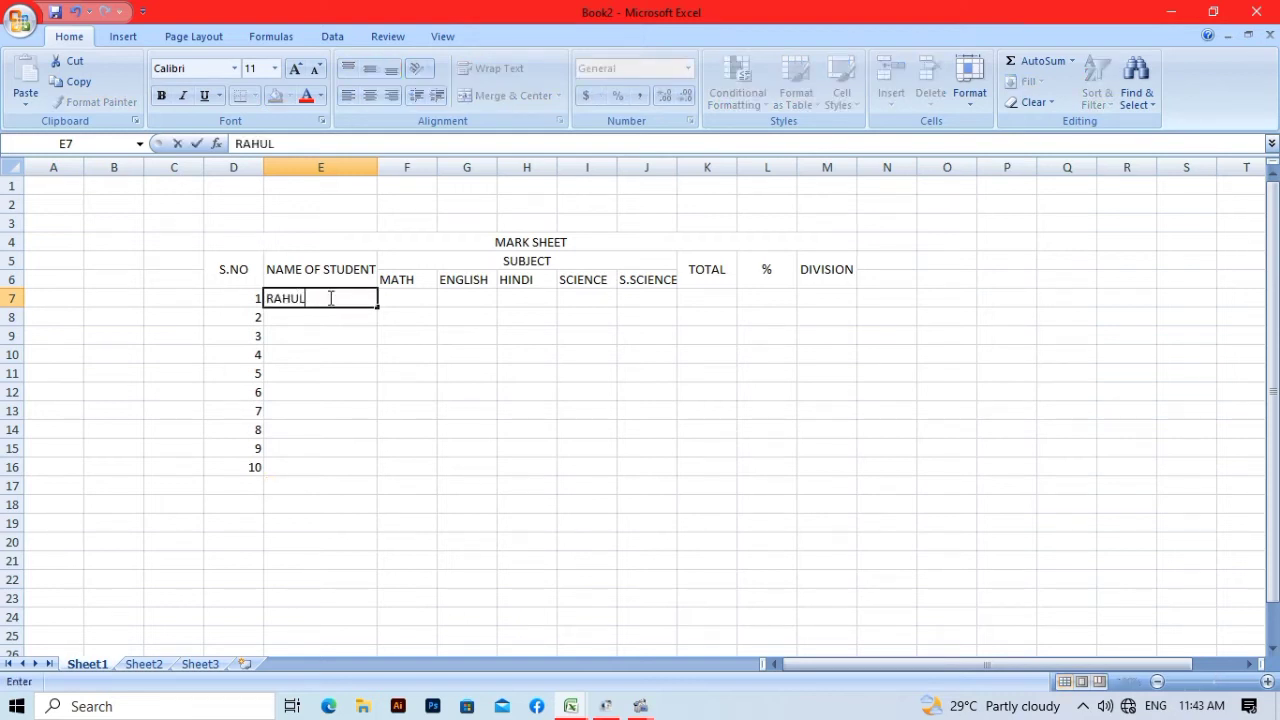
key(Return)
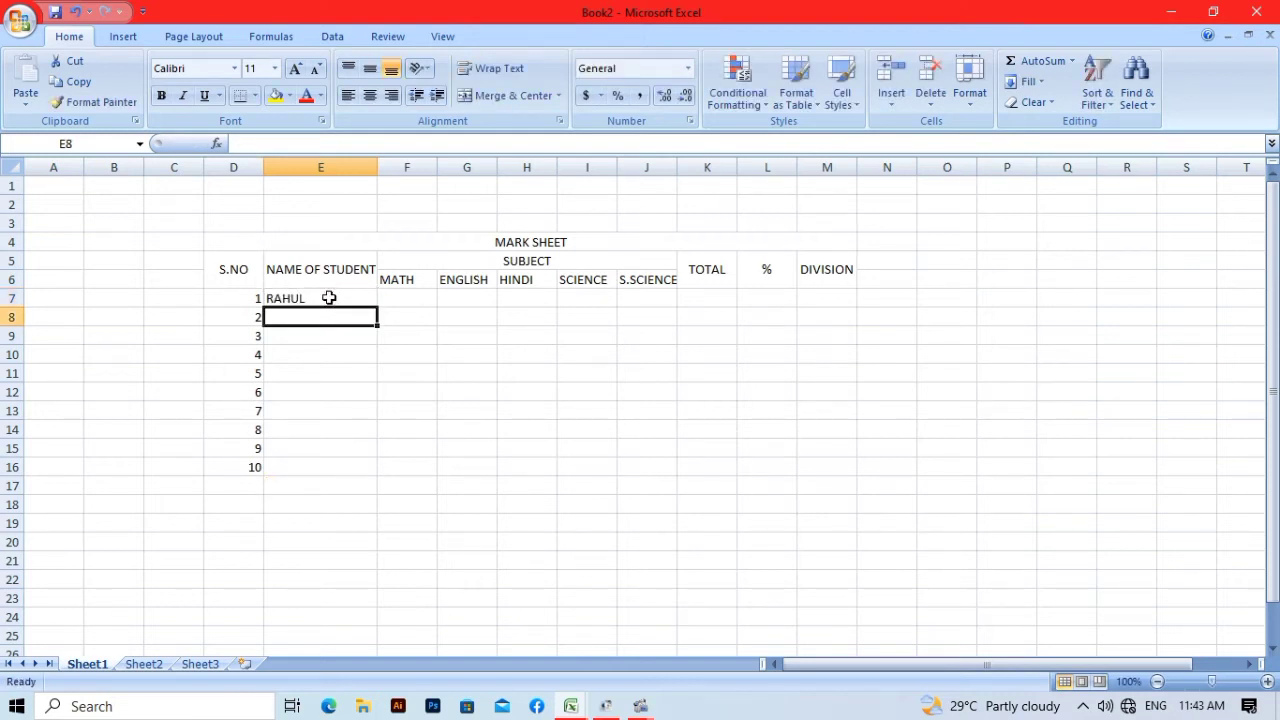
text(R)
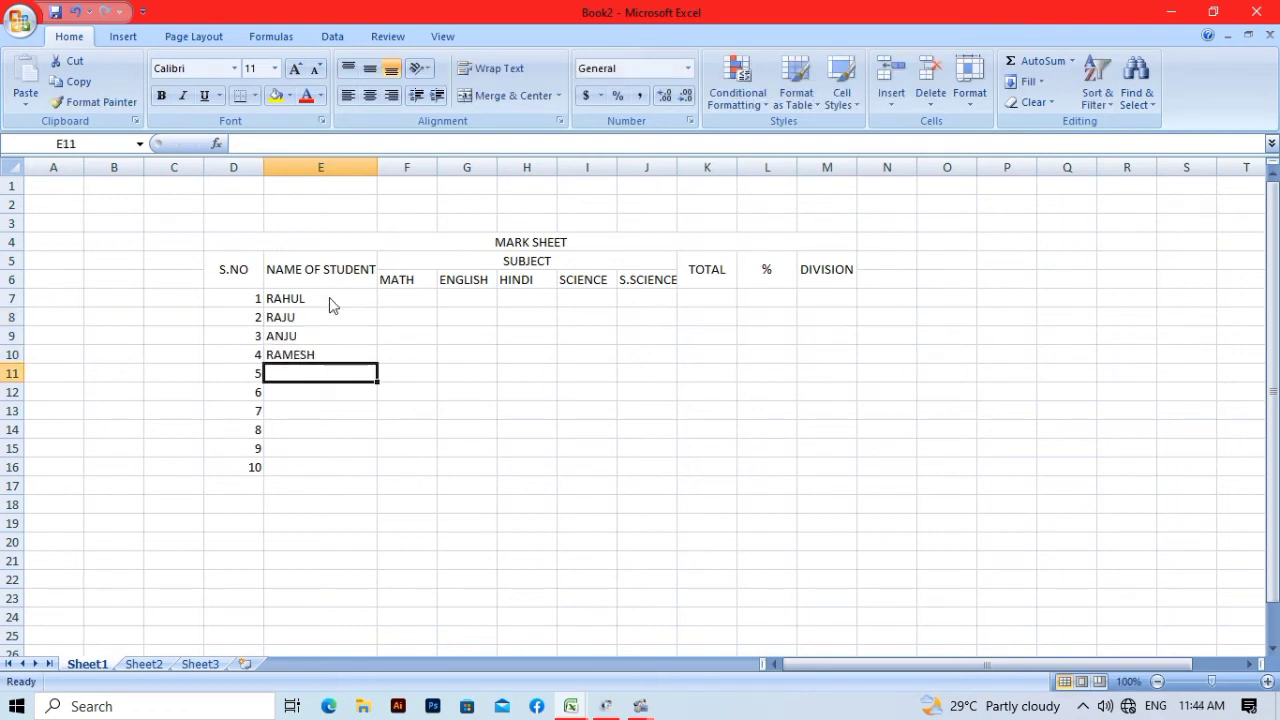
text(KUSAL)
key(Return)
text(BAALI)
key(Return)
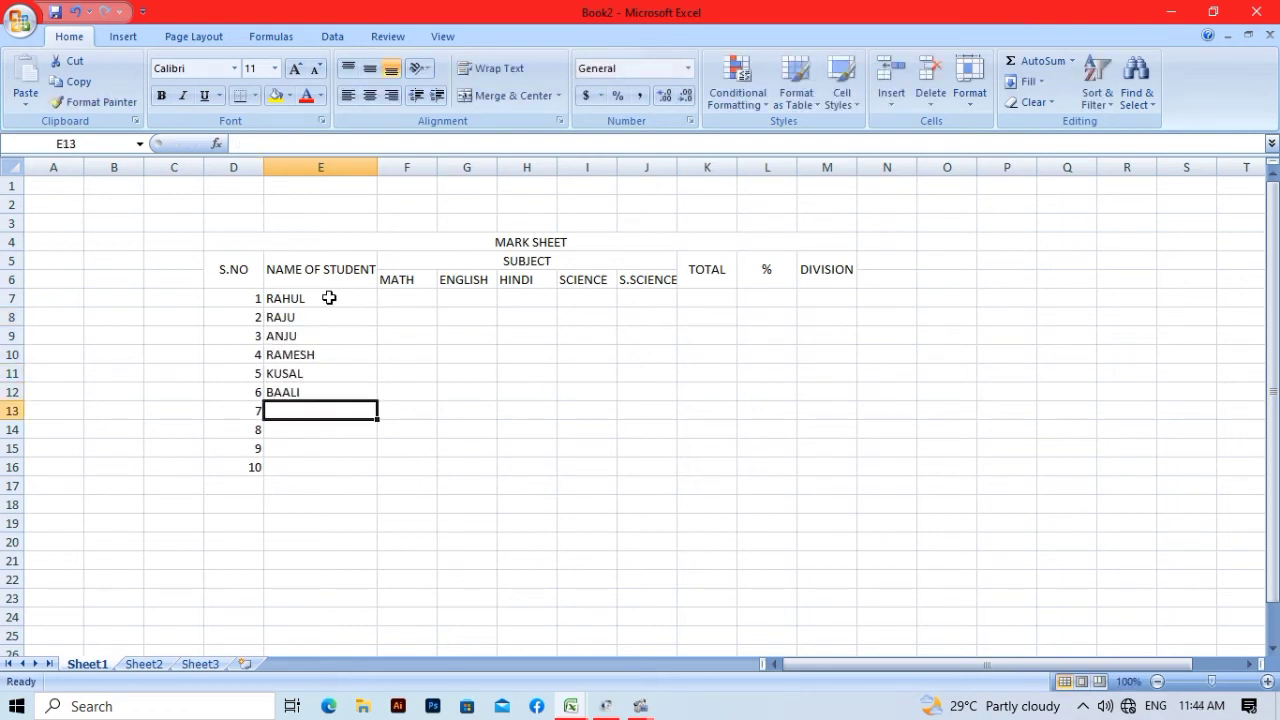
text(RAJU)
key(Return)
text(ABHI)
key(Return)
text(NADAN)
key(Return)
text(KUMAR)
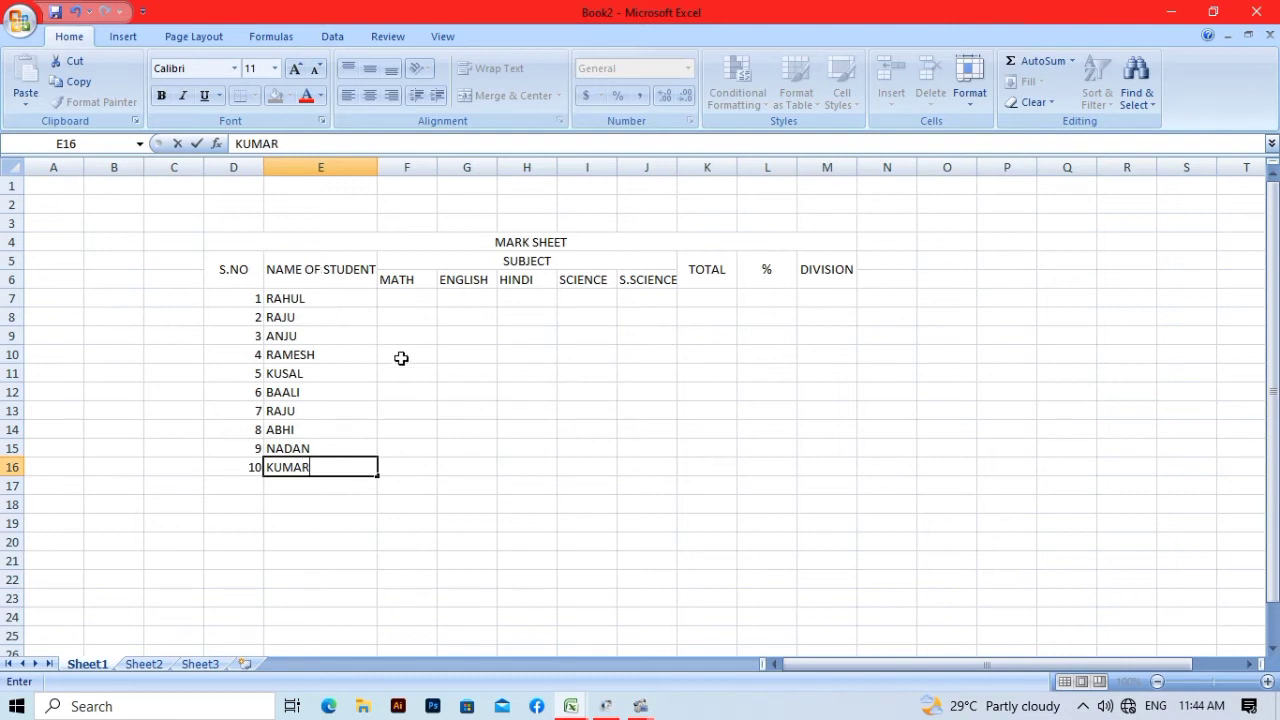
- Enter all students' subject marks in F7:J16, with MATH marks 45, 54, 25, 45, 65, 25, 12, 25, 45 and 78
click(400, 287)
click(400, 294)
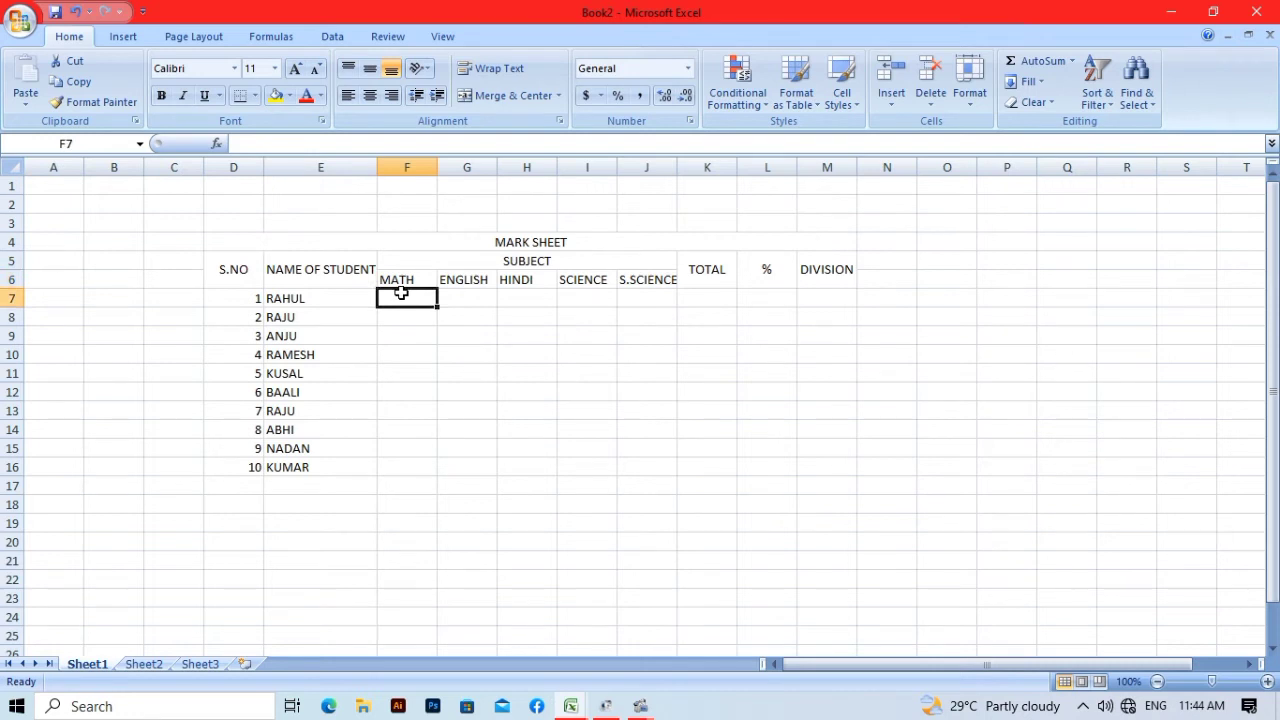
text(45)
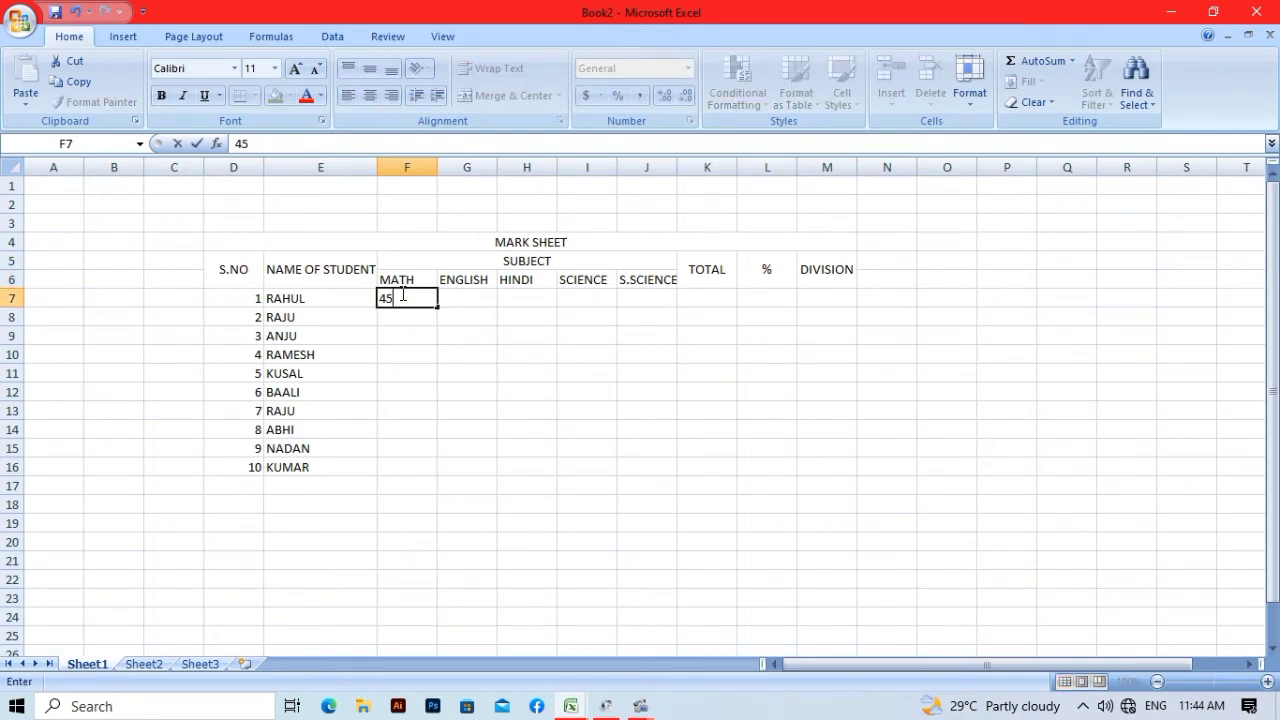
key(Return)
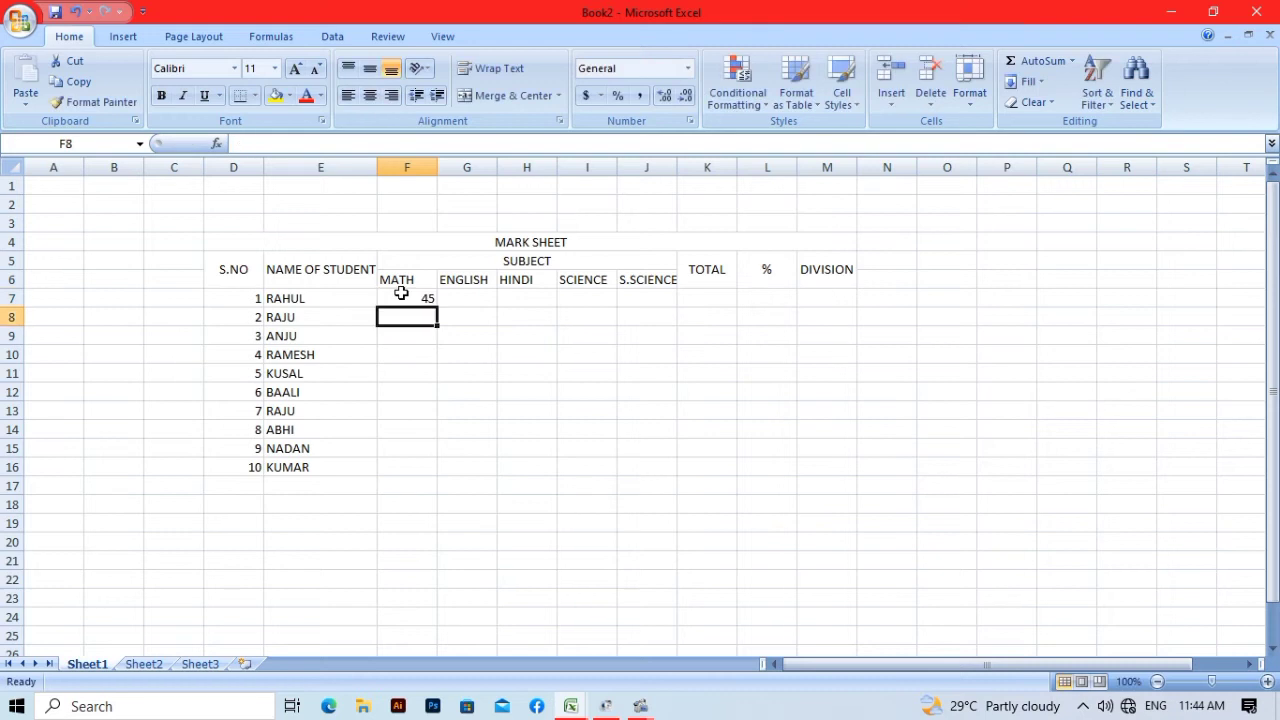
text(54)
key(Return)
text(25)
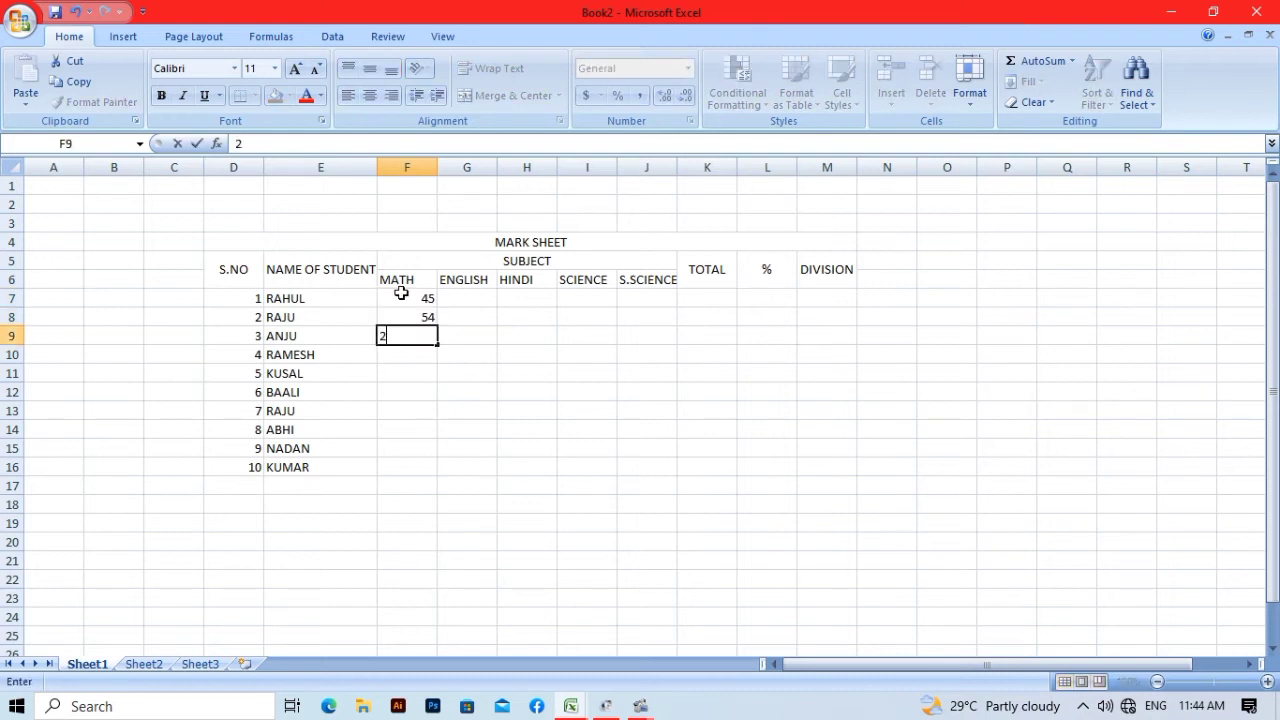
key(Return)
text(45)
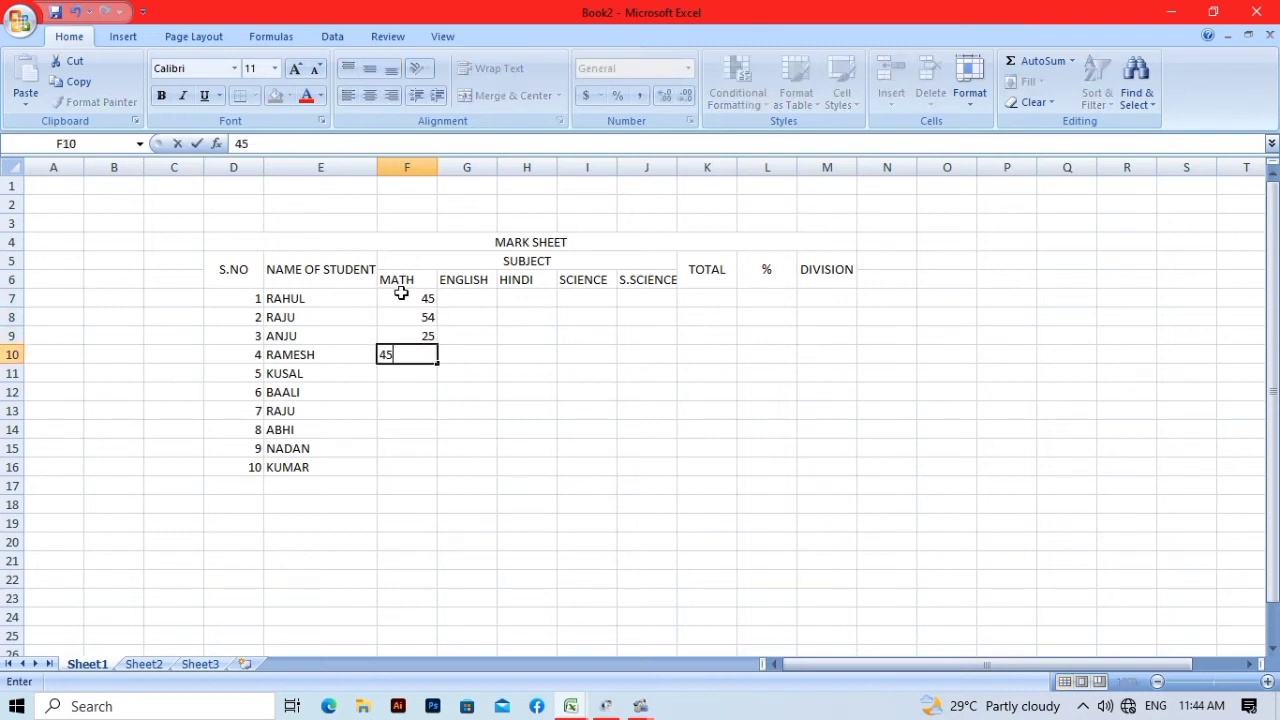
key(Return)
text(6)
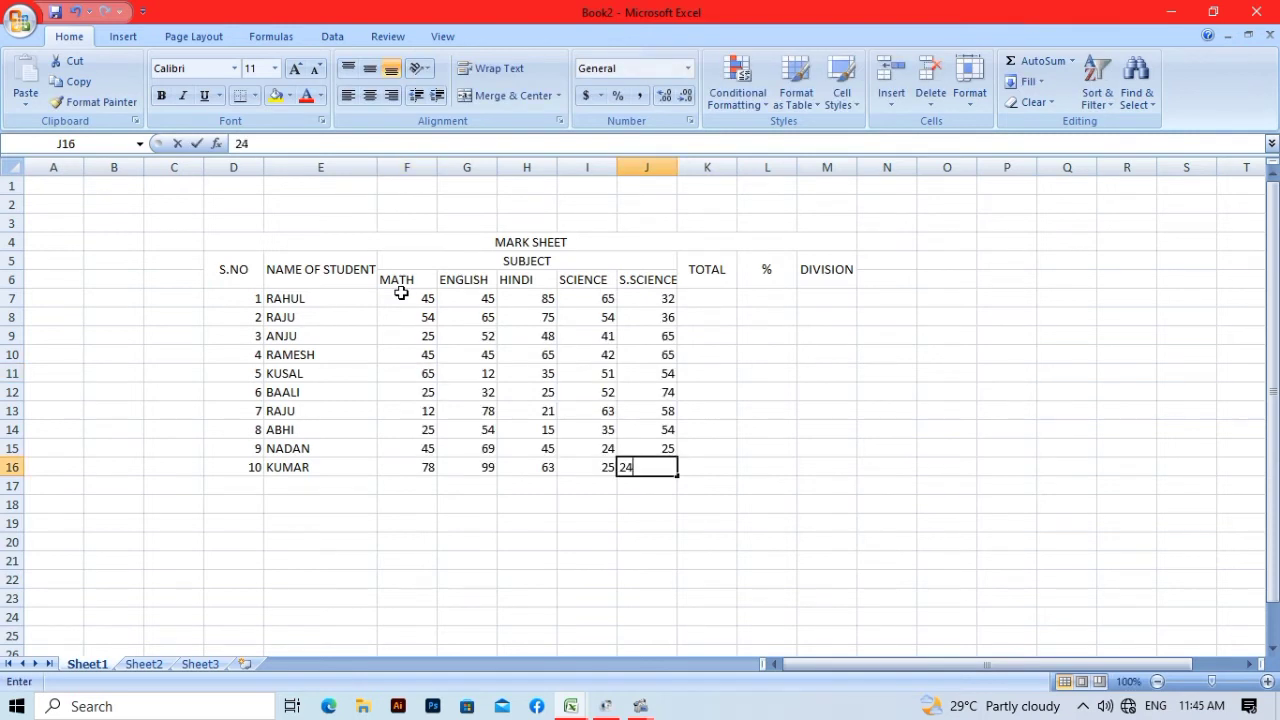
key(Return)
- Total the first student's marks from F7:J7 into cell K7 using AutoSum
key(Right)
key(Up)
key(Up)
key(Up)
key(Up)
key(Up)
key(Up)
key(Up)
key(Up)
key(Up)
key(Up)
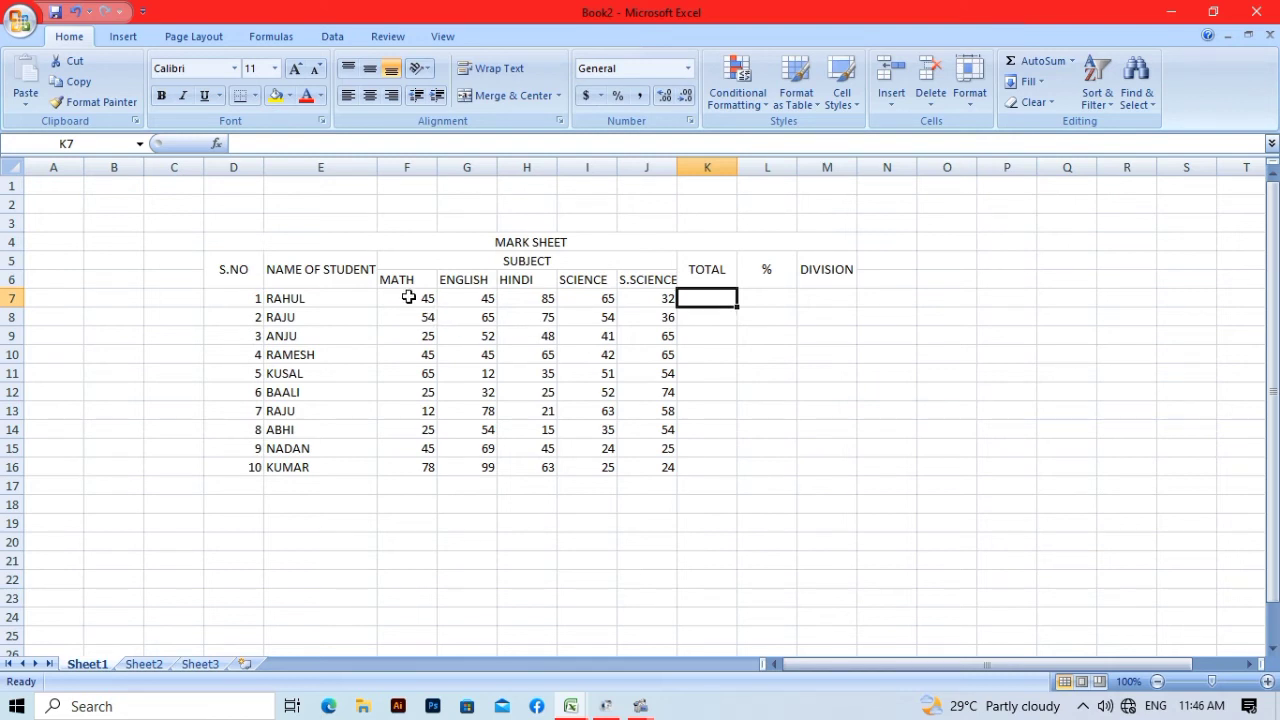
drag(409, 297, 686, 308)
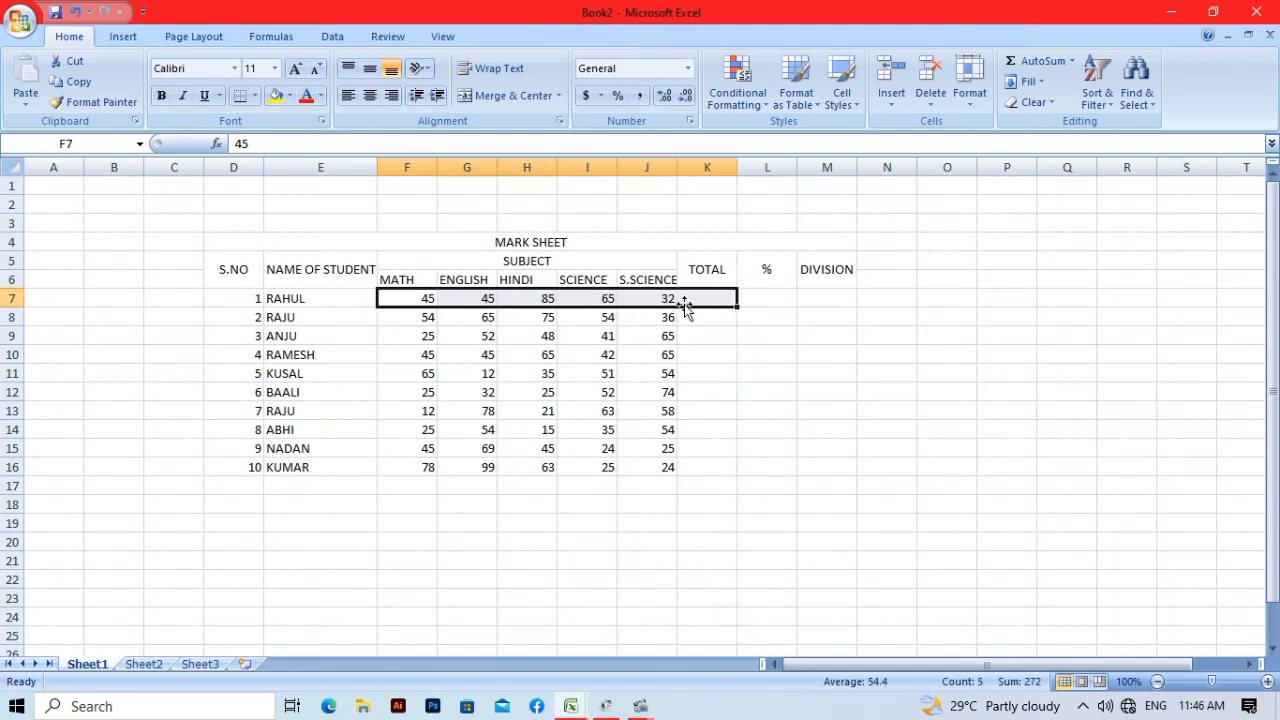
click(1013, 66)
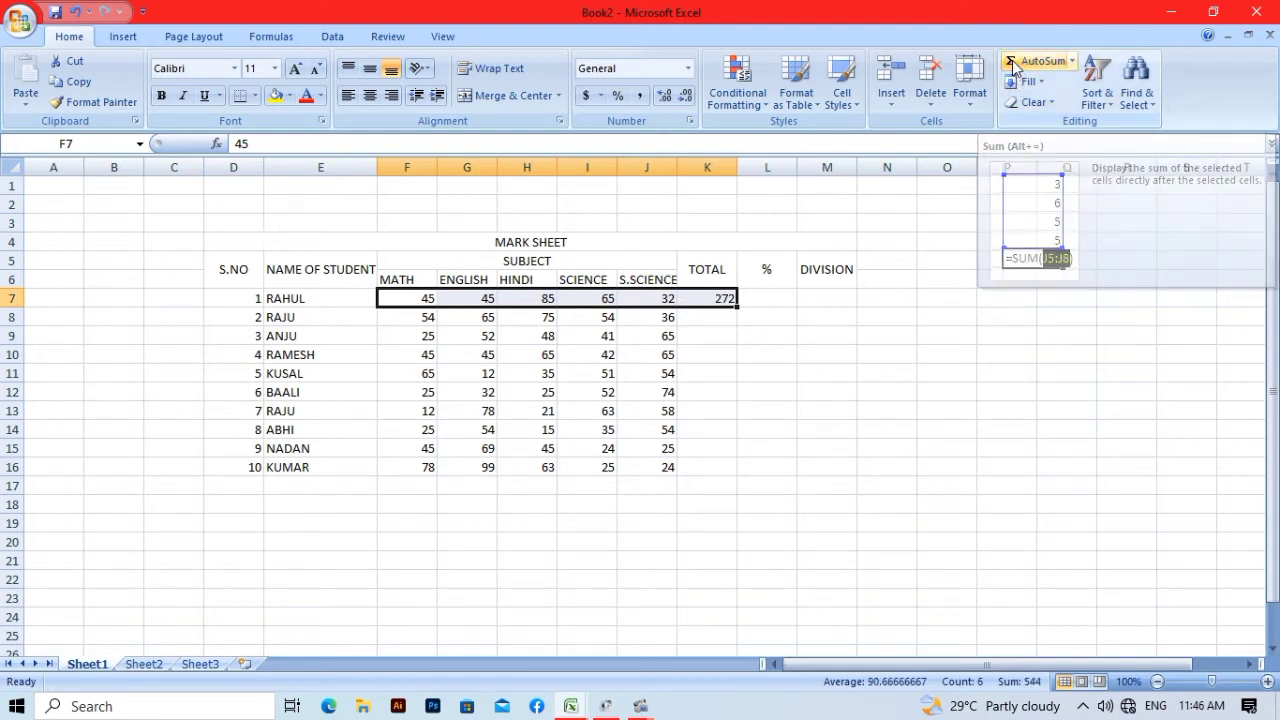
- Fill the SUM formula from K7 down to K16 to total every student's marks
click(733, 314)
click(733, 300)
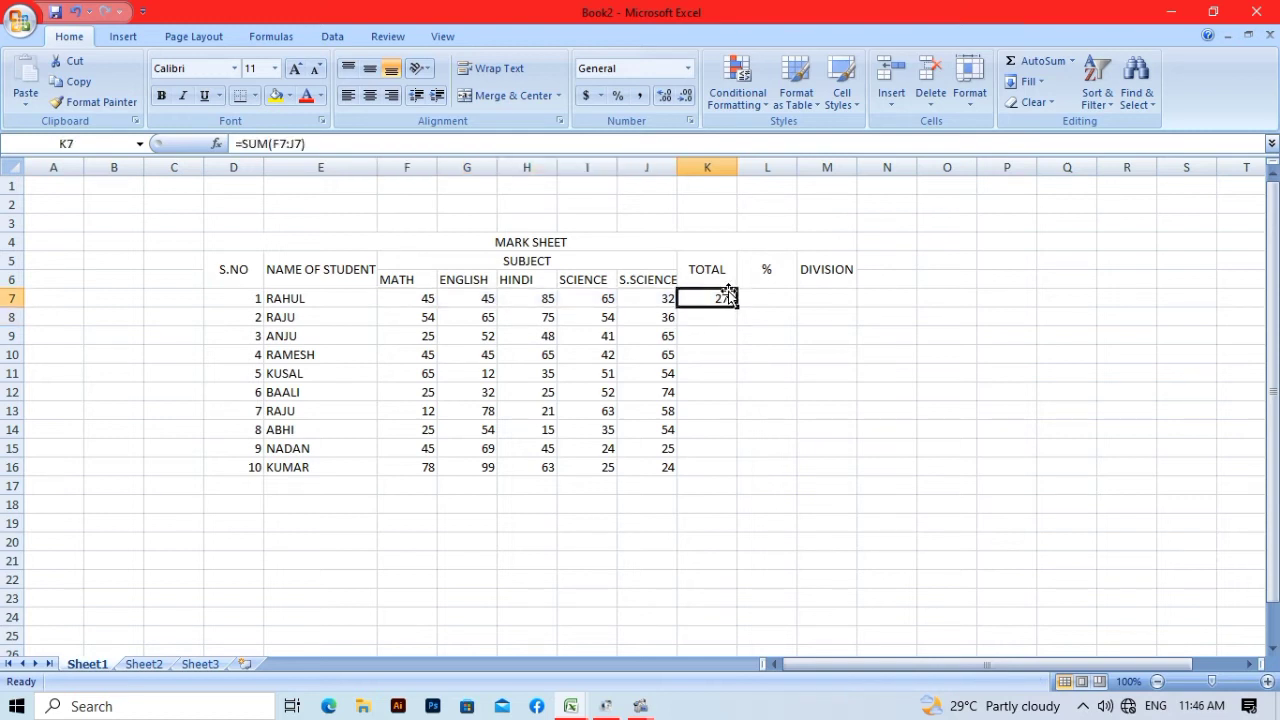
drag(736, 308, 731, 470)
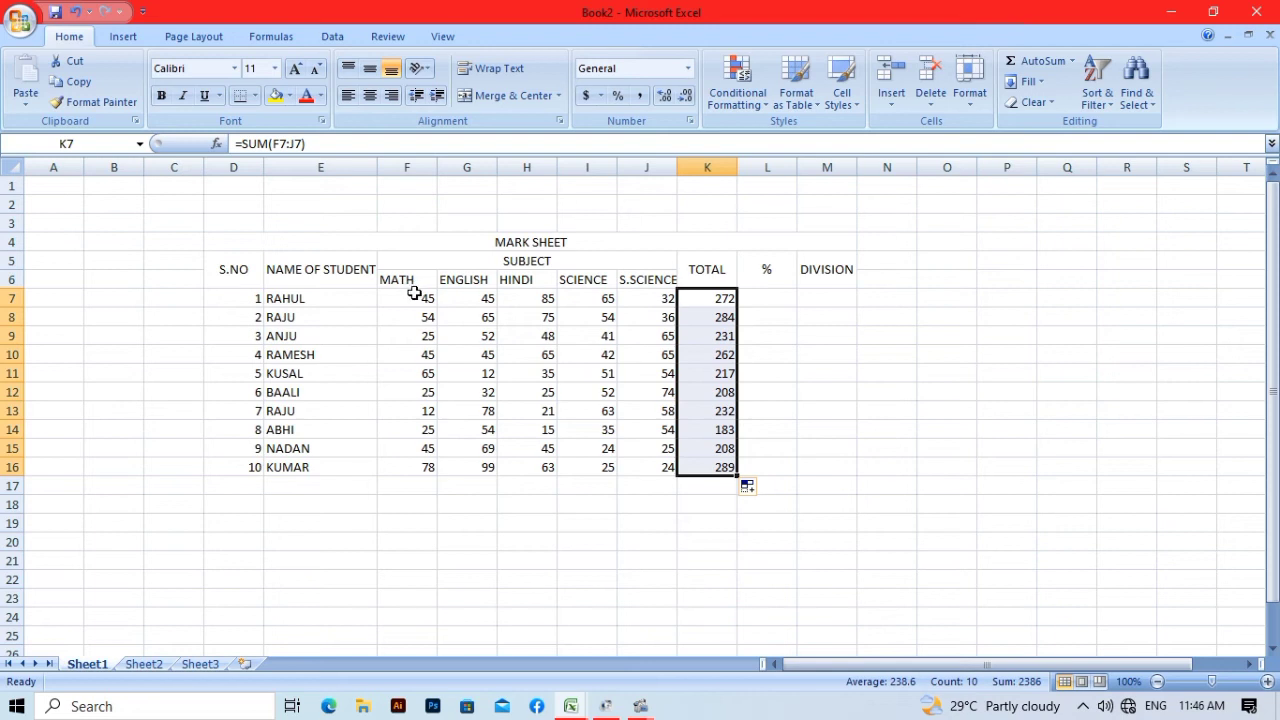
- Calculate the first student's percentage in L7 with =K7/5 and fill the formula down to L16
click(753, 294)
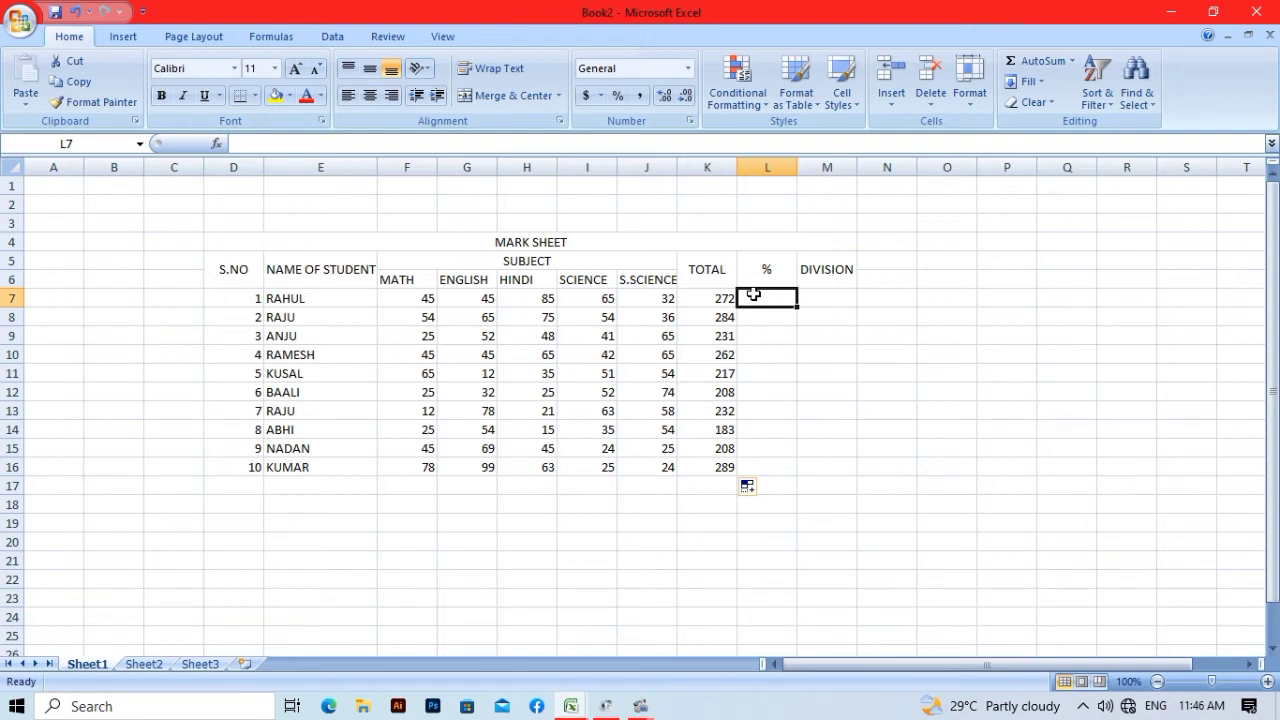
text(=)
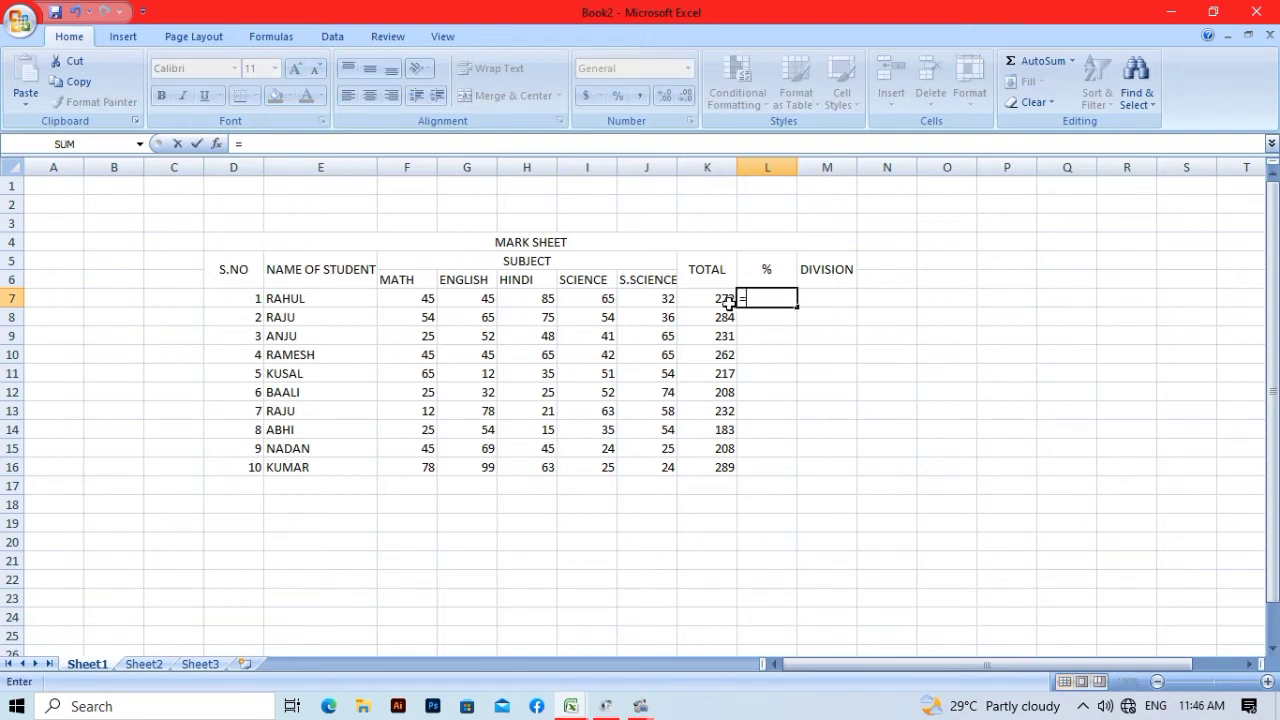
click(726, 298)
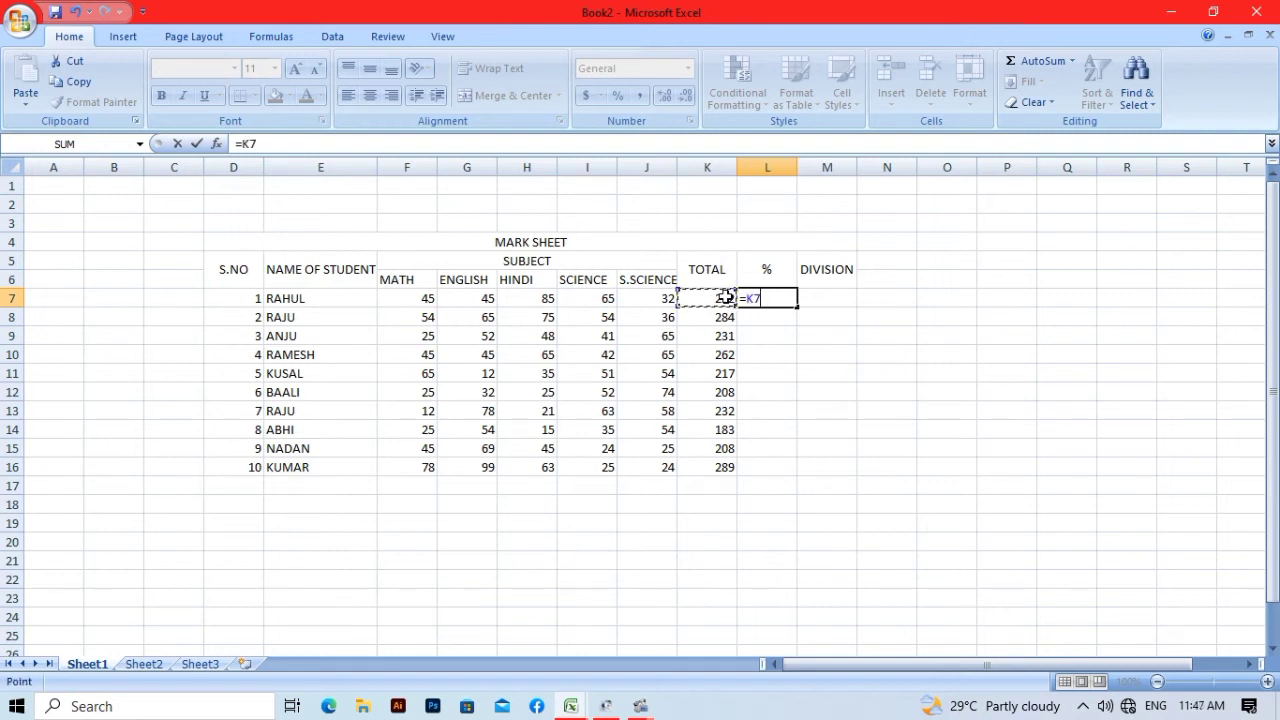
text(/5)
key(Return)
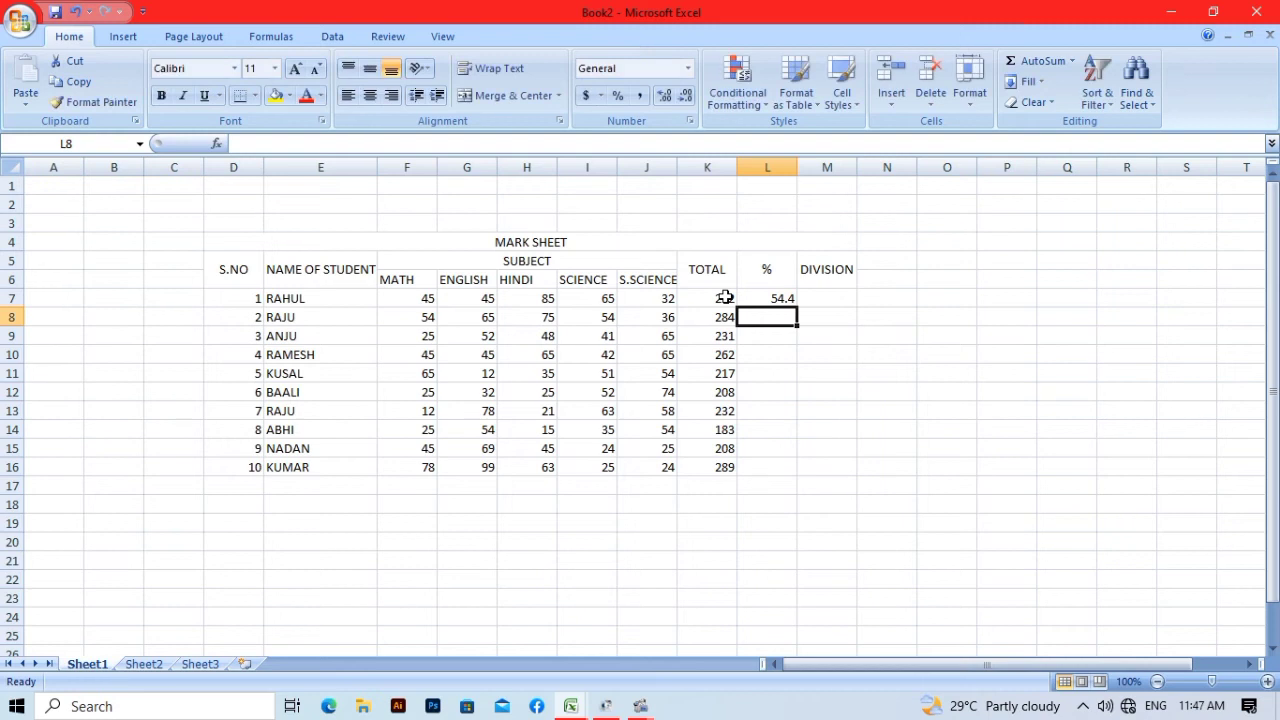
click(781, 297)
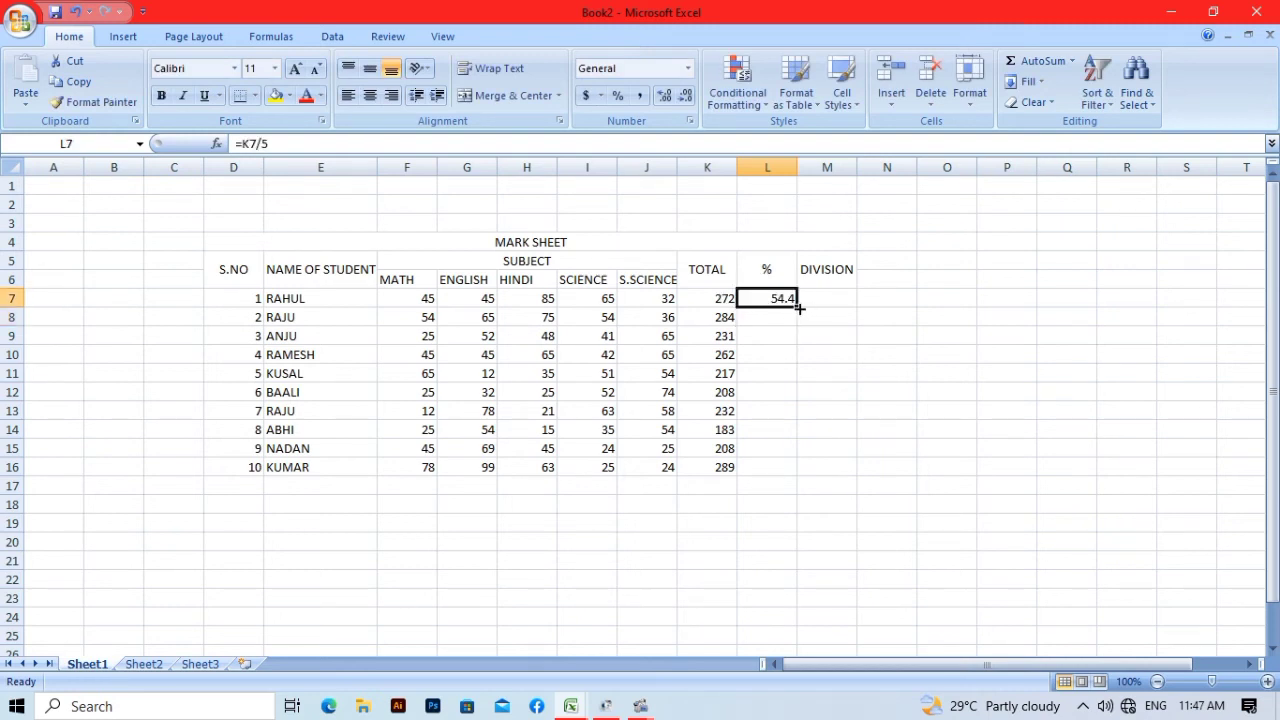
drag(800, 309, 806, 476)
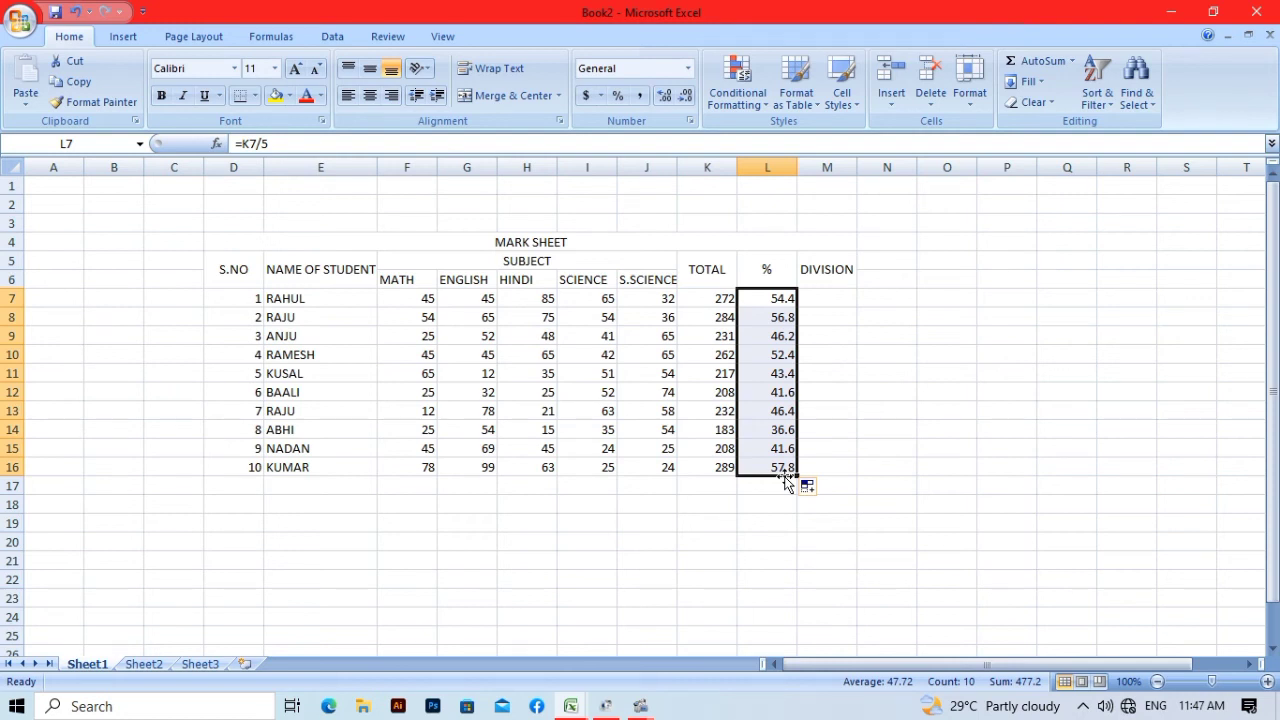
- Begin the division formula in M7 with =IF(L7>60,"1ST", as its first condition
click(832, 297)
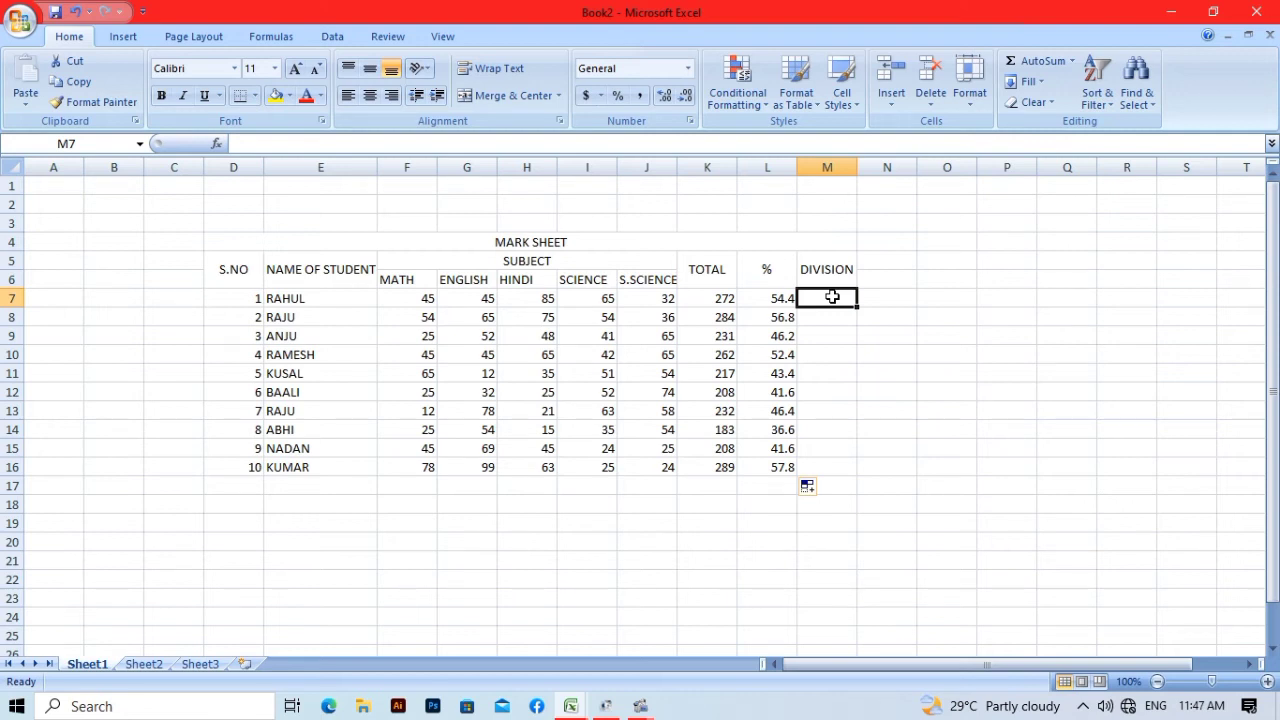
text(=)
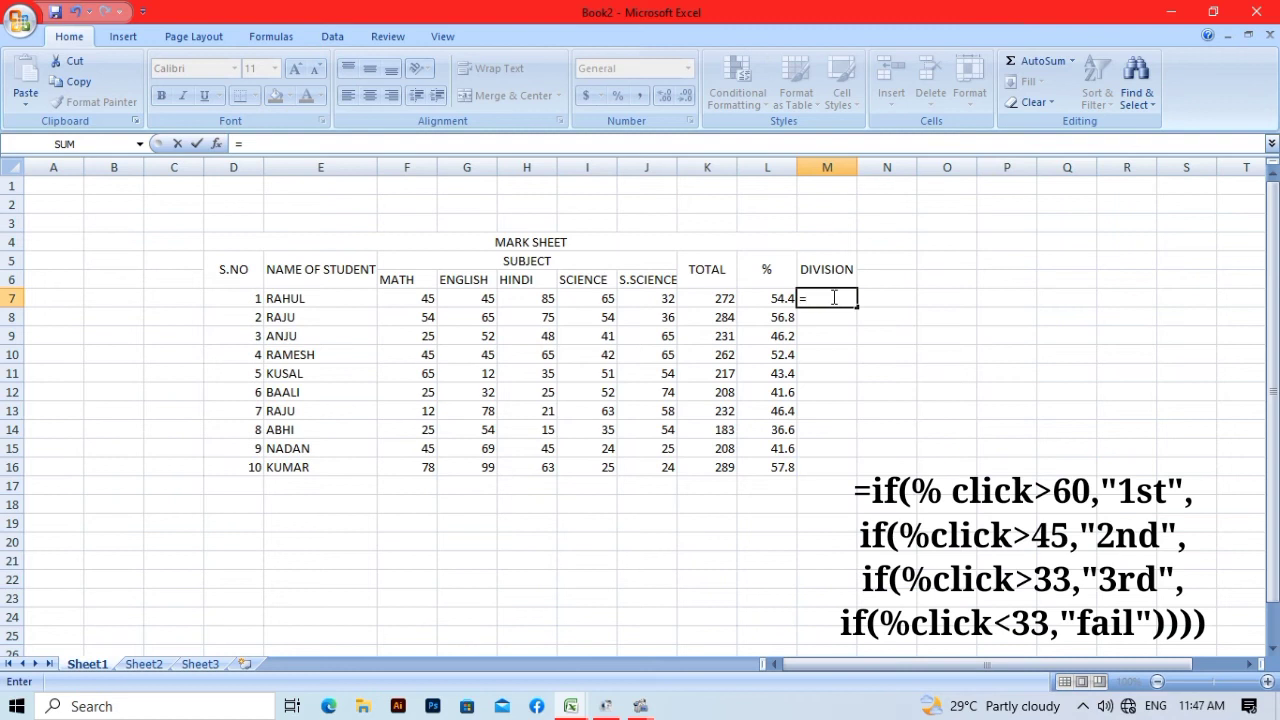
text(IF(L7>,"1ST",)
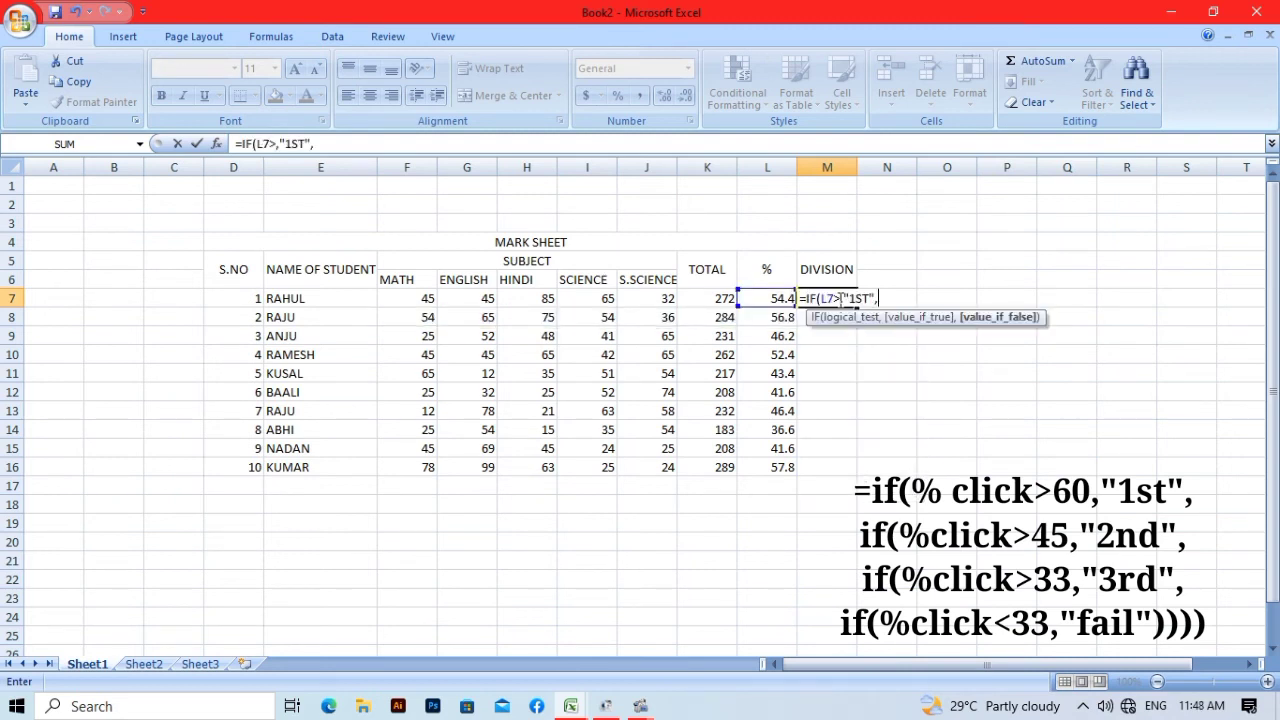
click(841, 298)
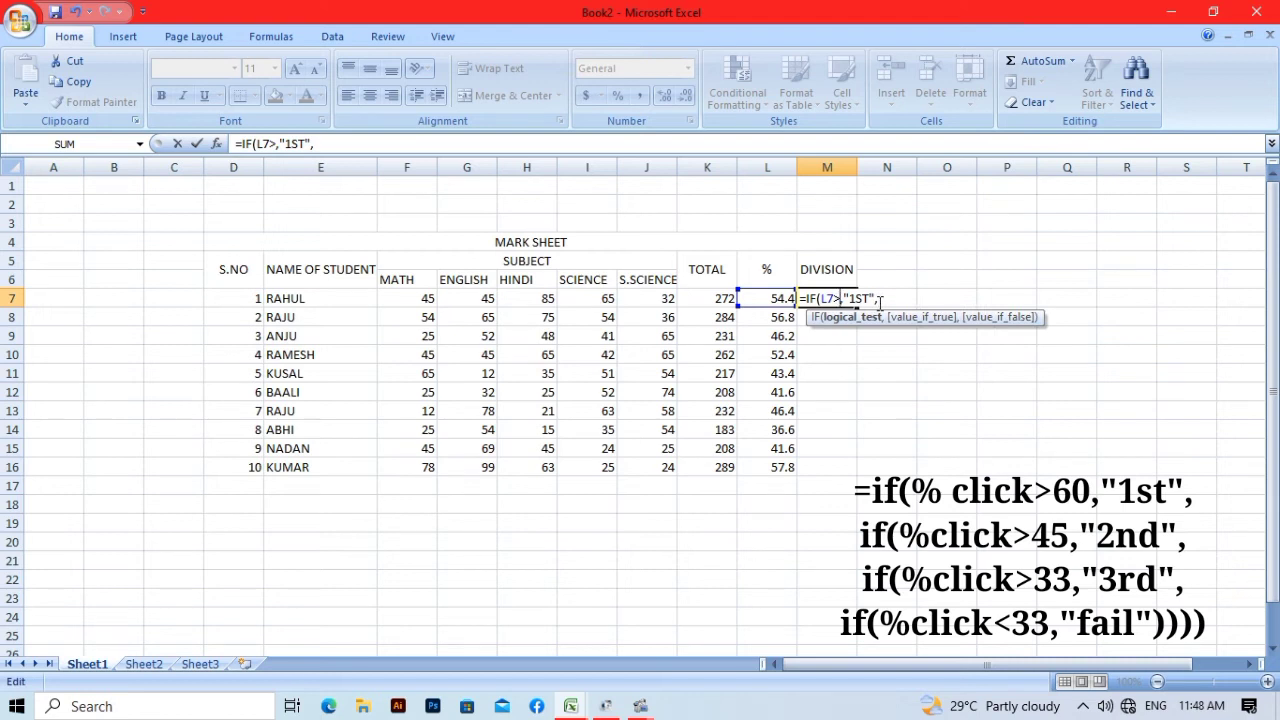
text(60)
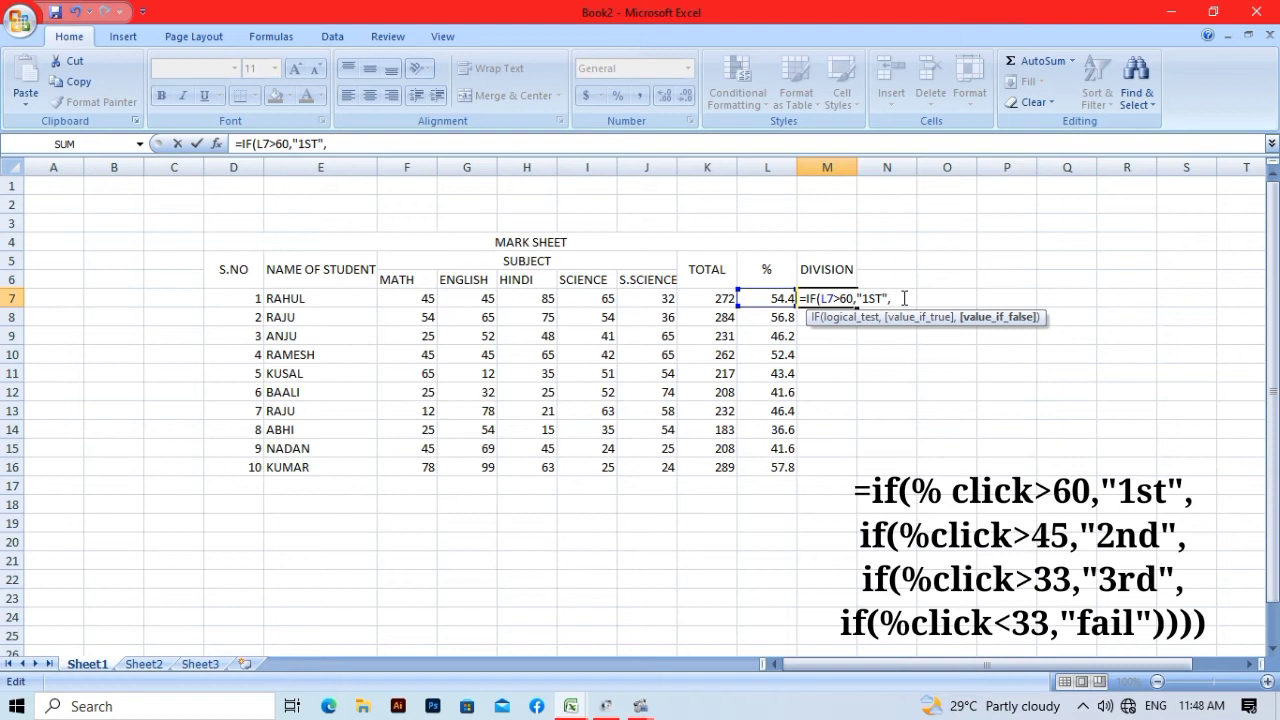
- Add the nested condition IF(L7>45,"2ND", to the division formula in M7
text(IF)
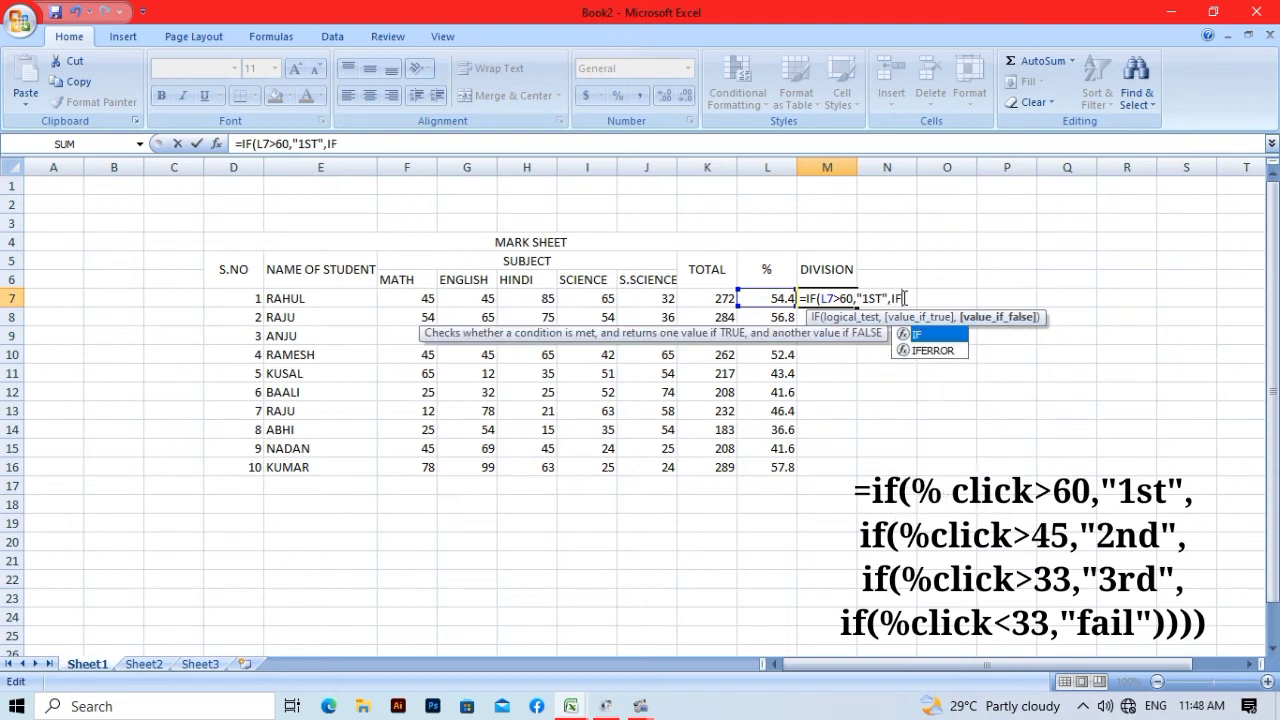
text(()
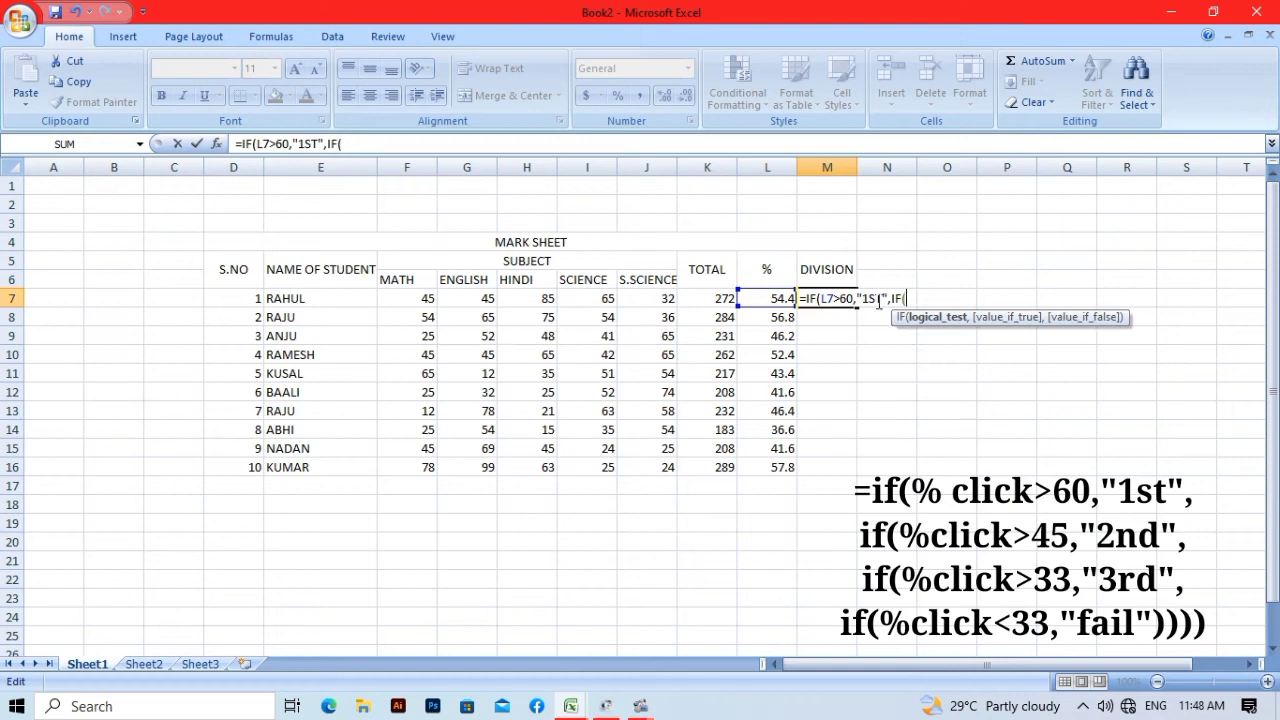
click(781, 298)
text(>45,)
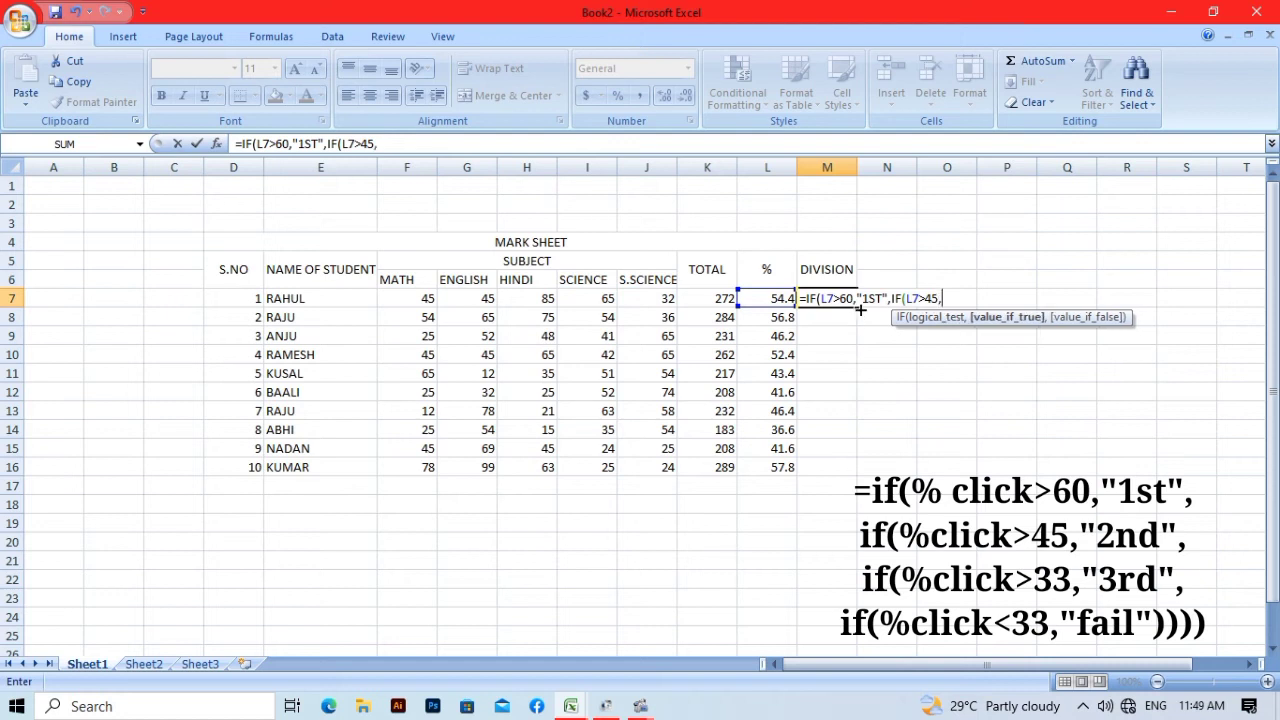
text("2ND",)
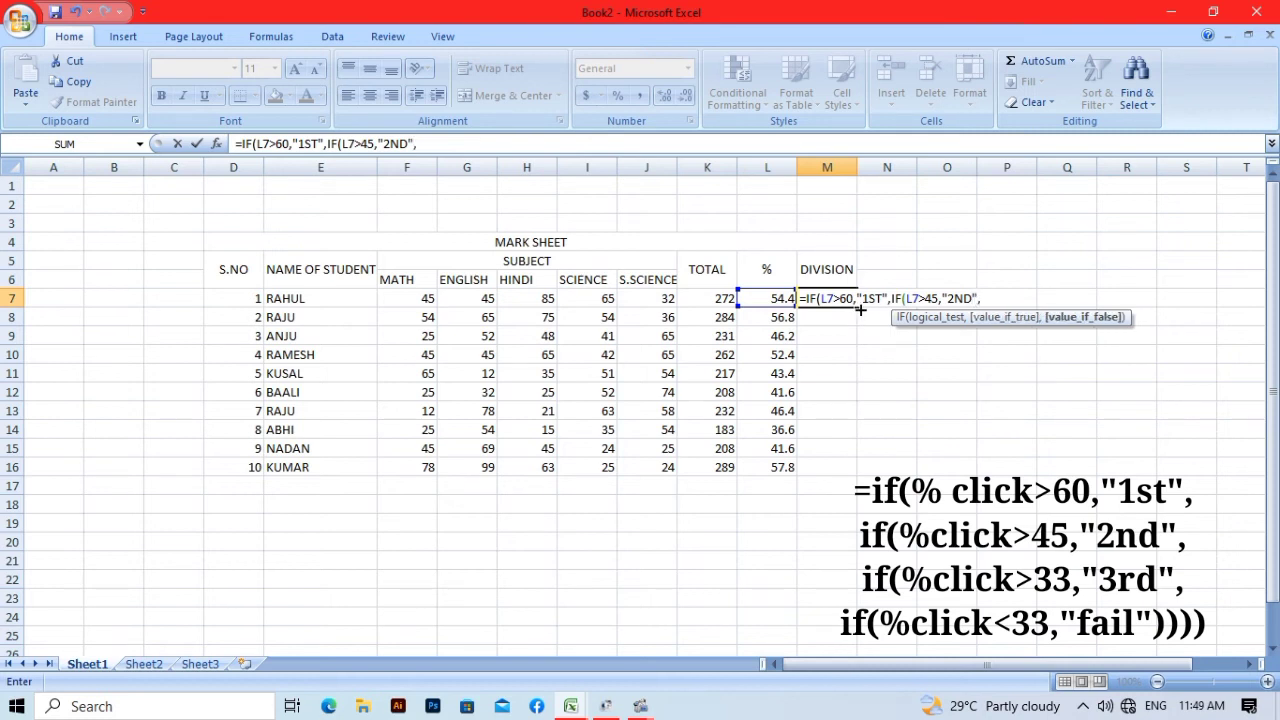
- Extend the division formula in M7 with the third nested condition IF(L7>33,"3RD",
text(I)
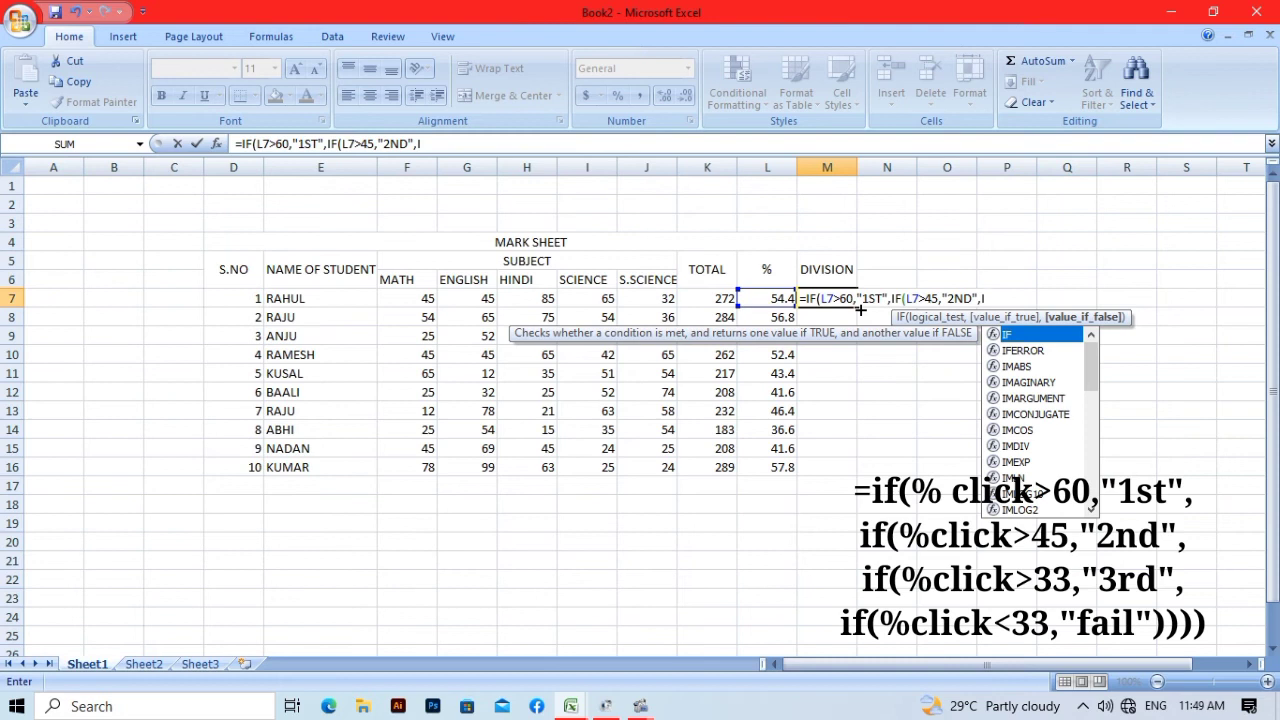
text(F)
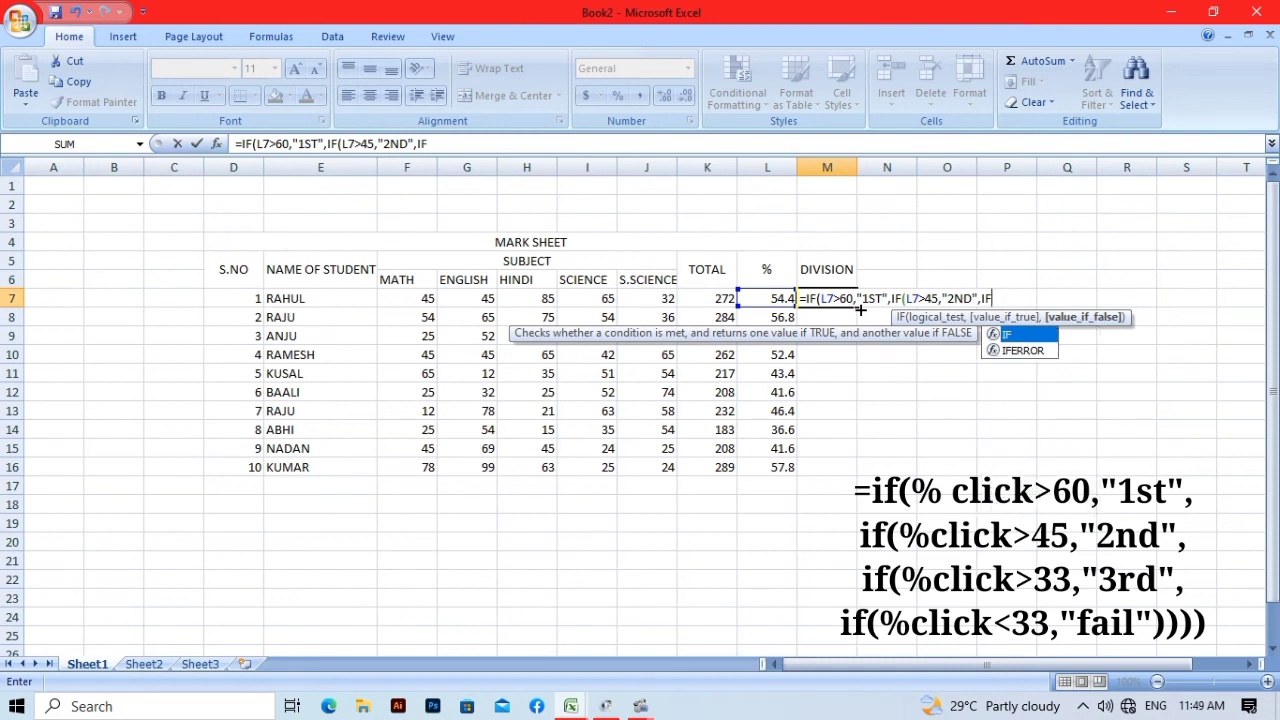
text(()
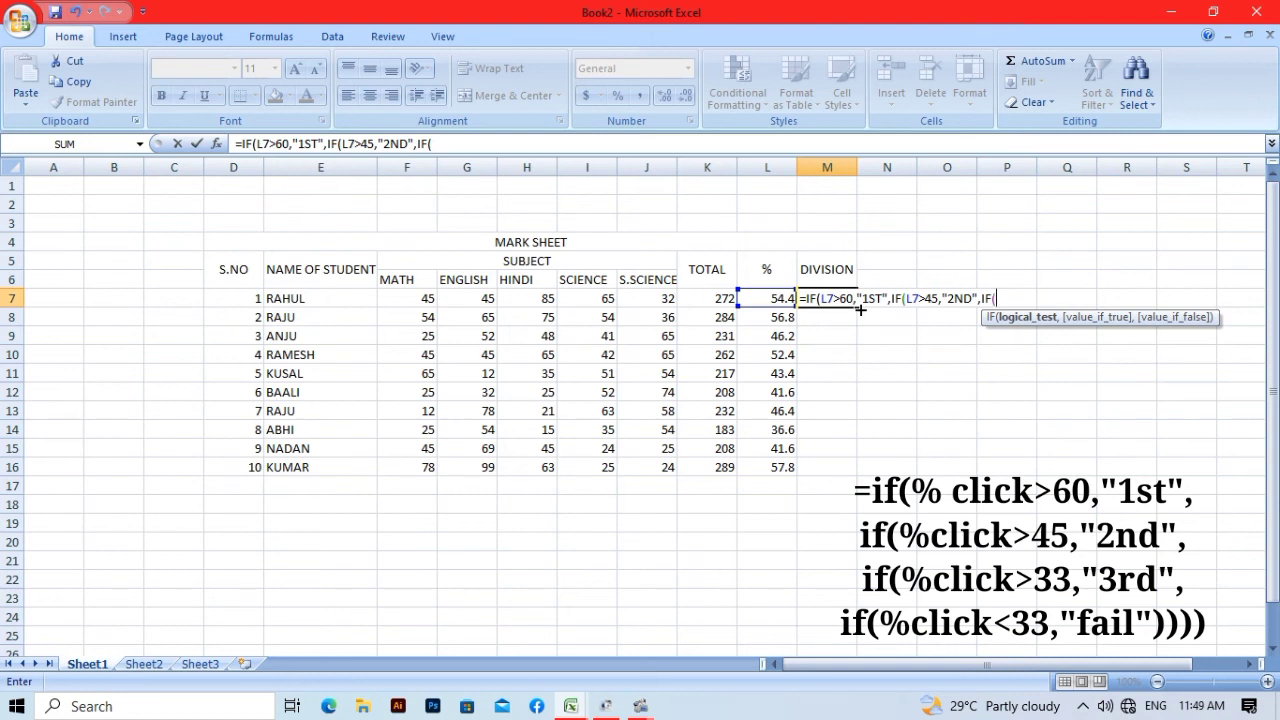
click(754, 299)
text(>33,")
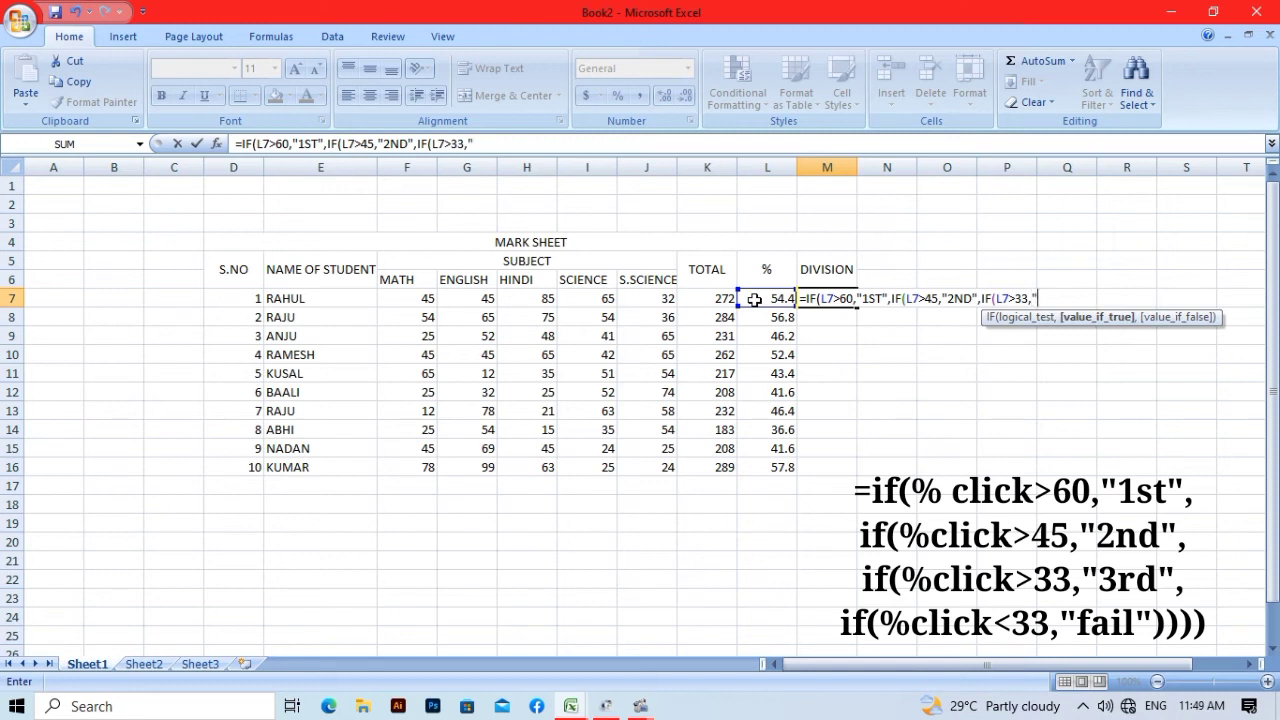
text(3RD",)
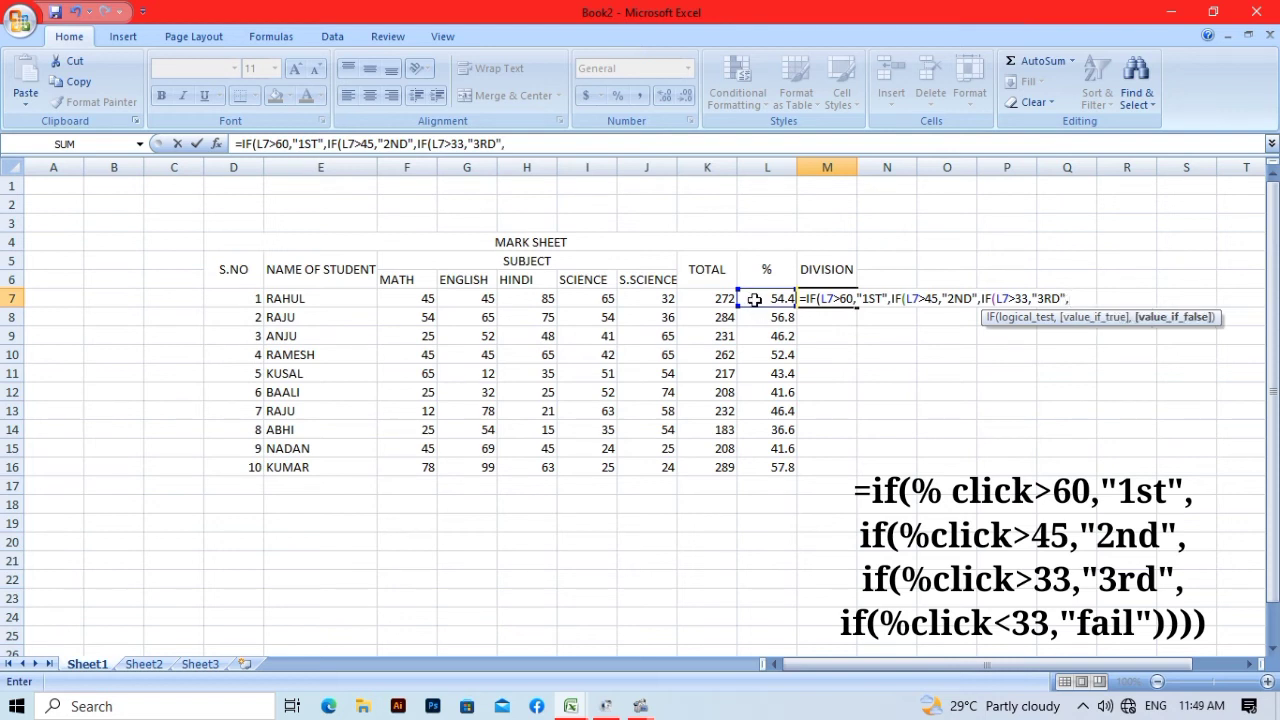
- Complete the division formula in M7 with IF(L7<33,"FAIL")))) and fill it down to M16
text(I)
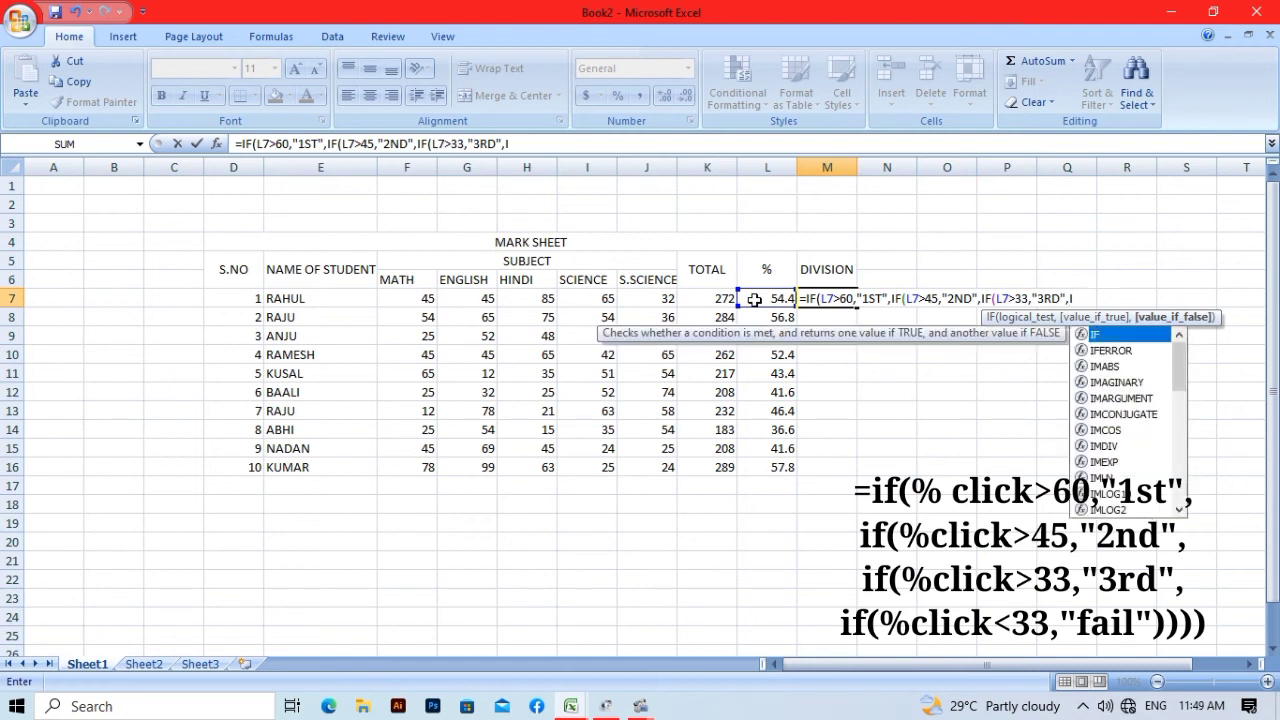
text(F)
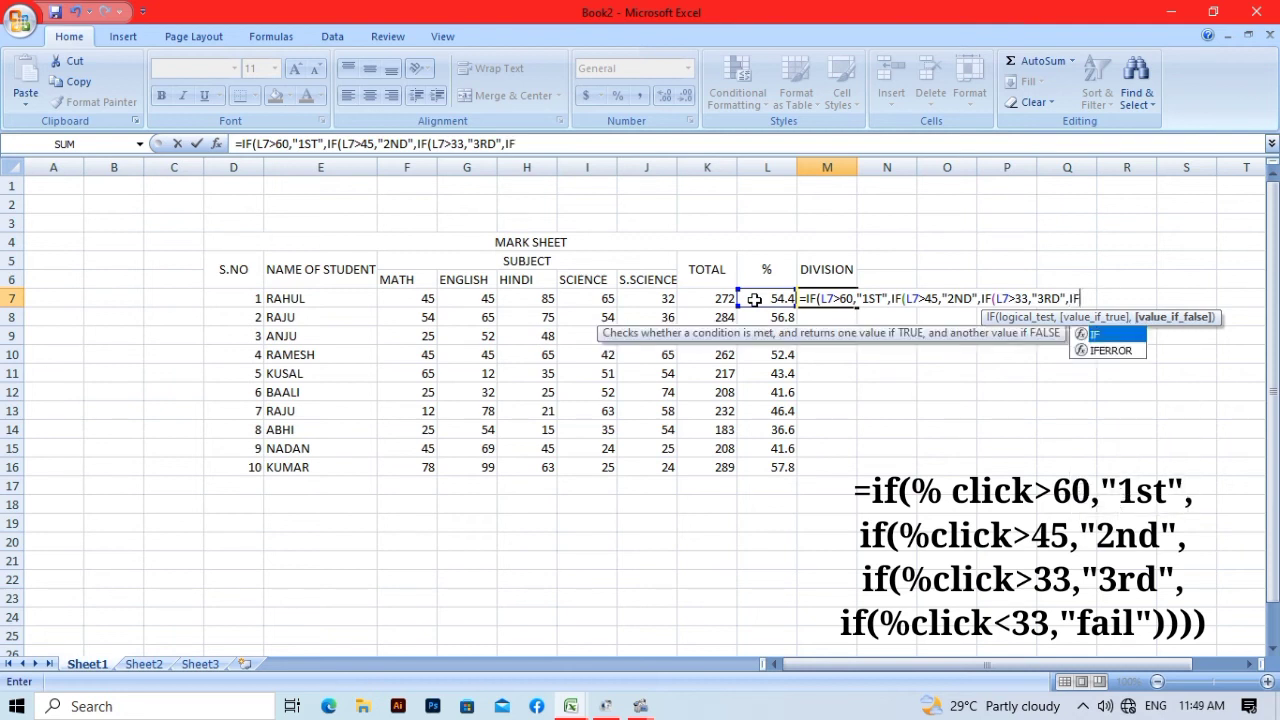
text(()
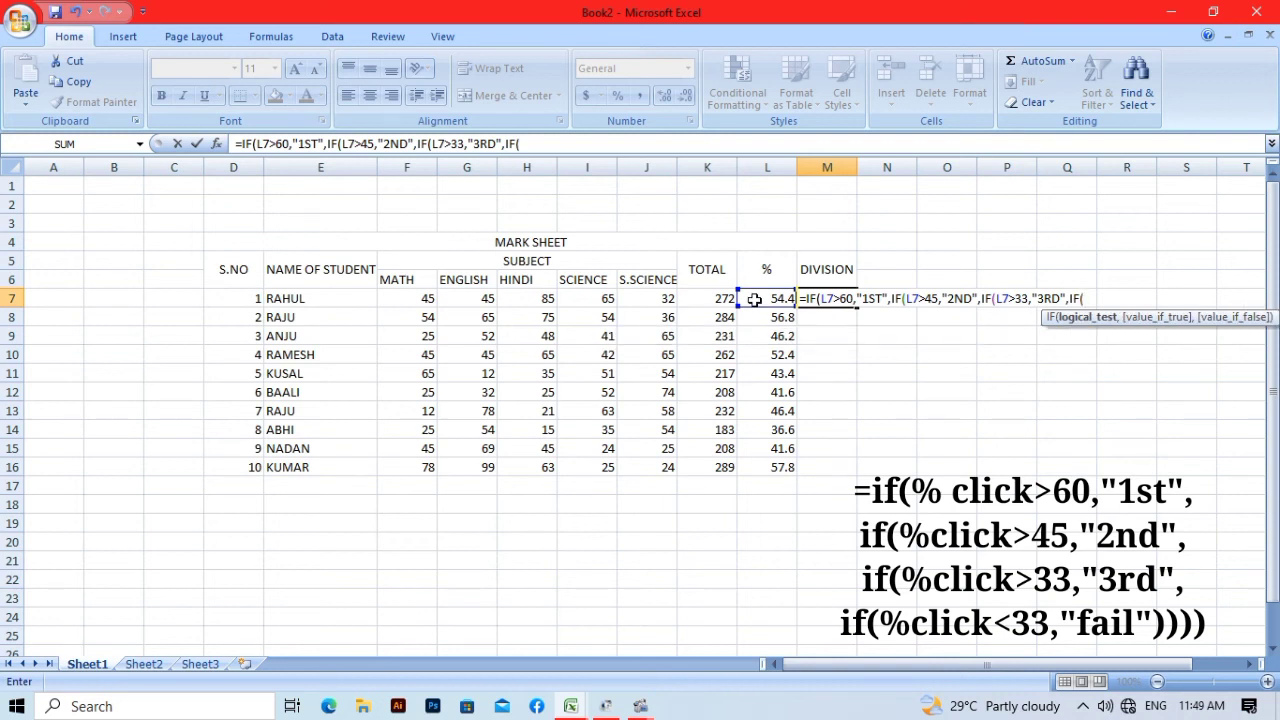
click(778, 298)
text(>)
text(<33)
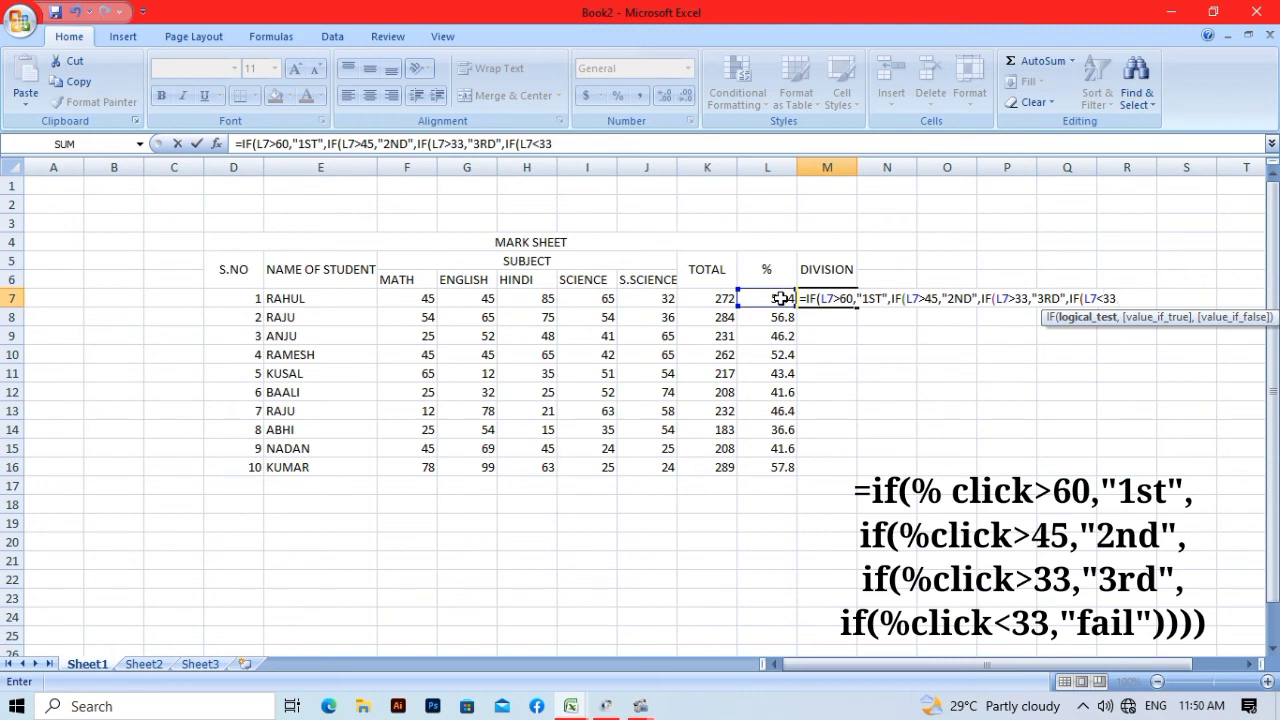
text(,")
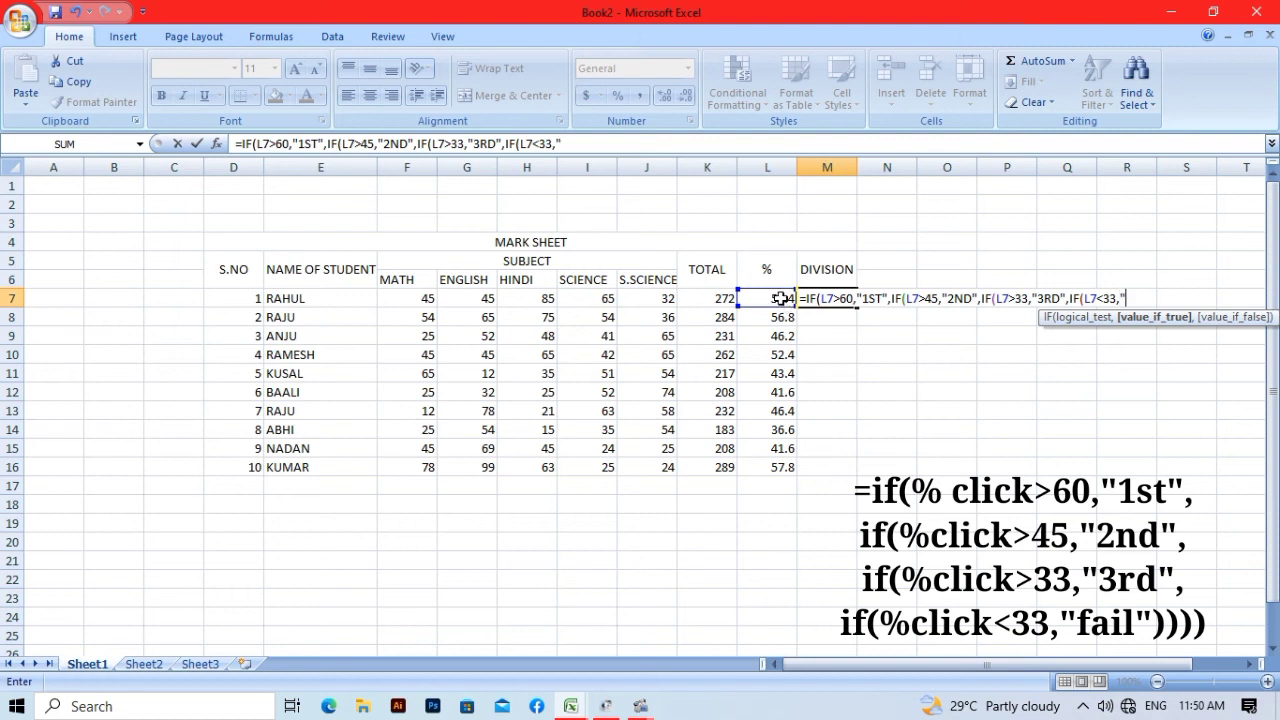
text(FAIL",)
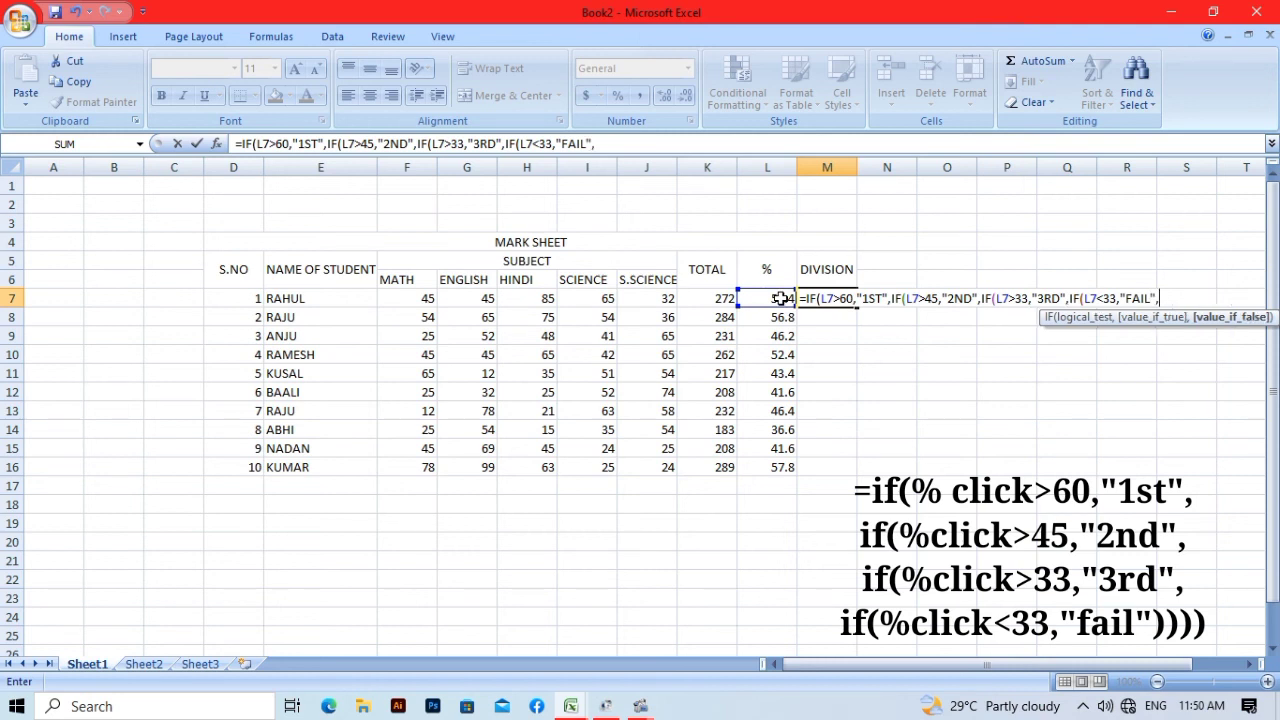
key(BackSpace)
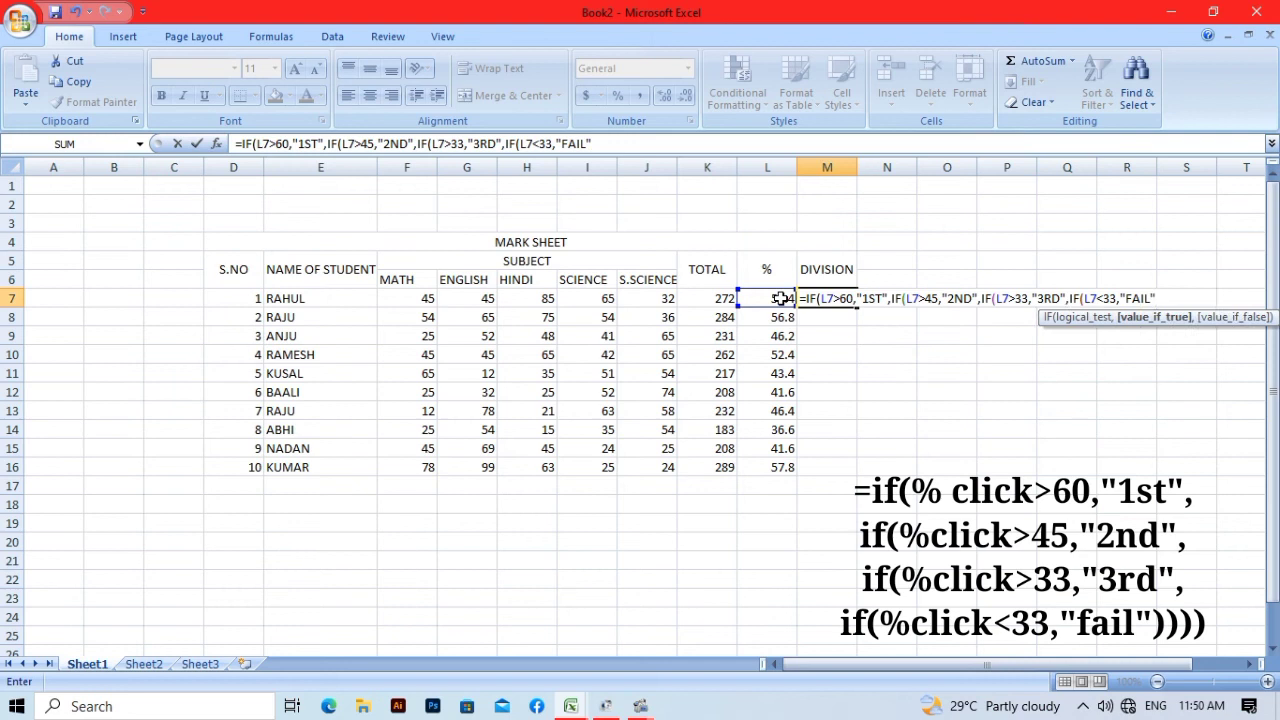
text()))))
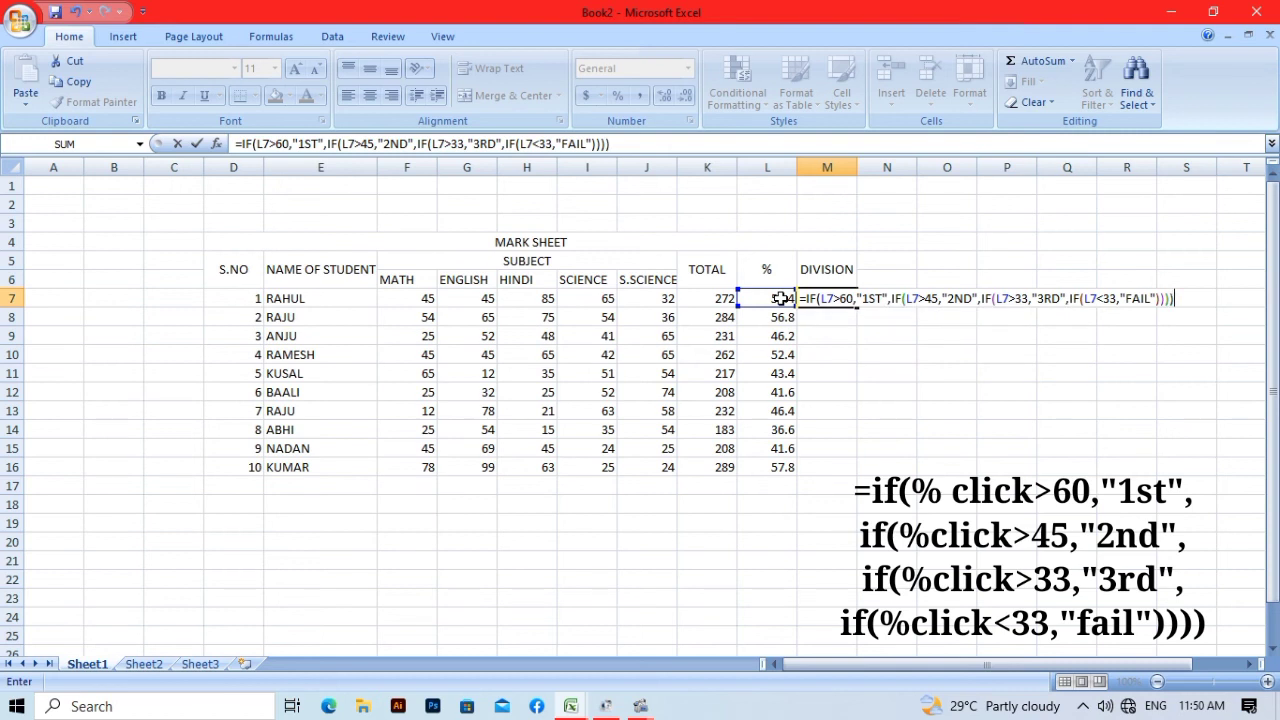
key(Return)
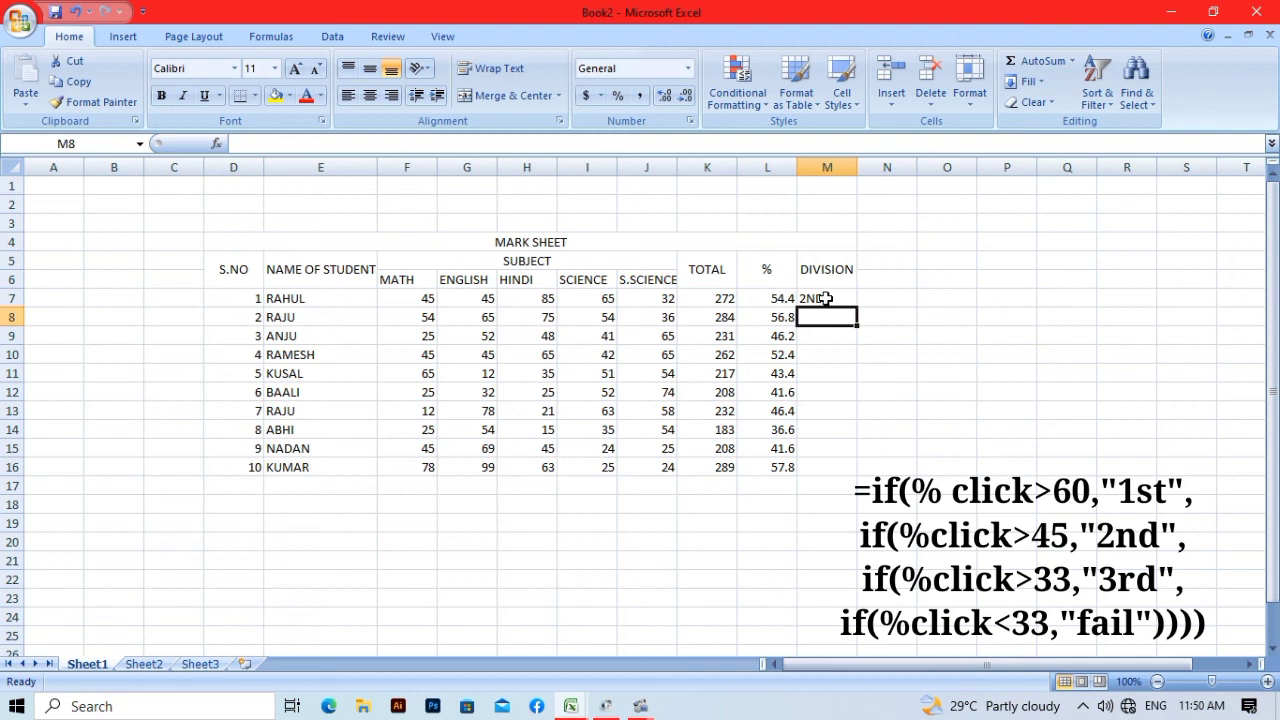
click(825, 298)
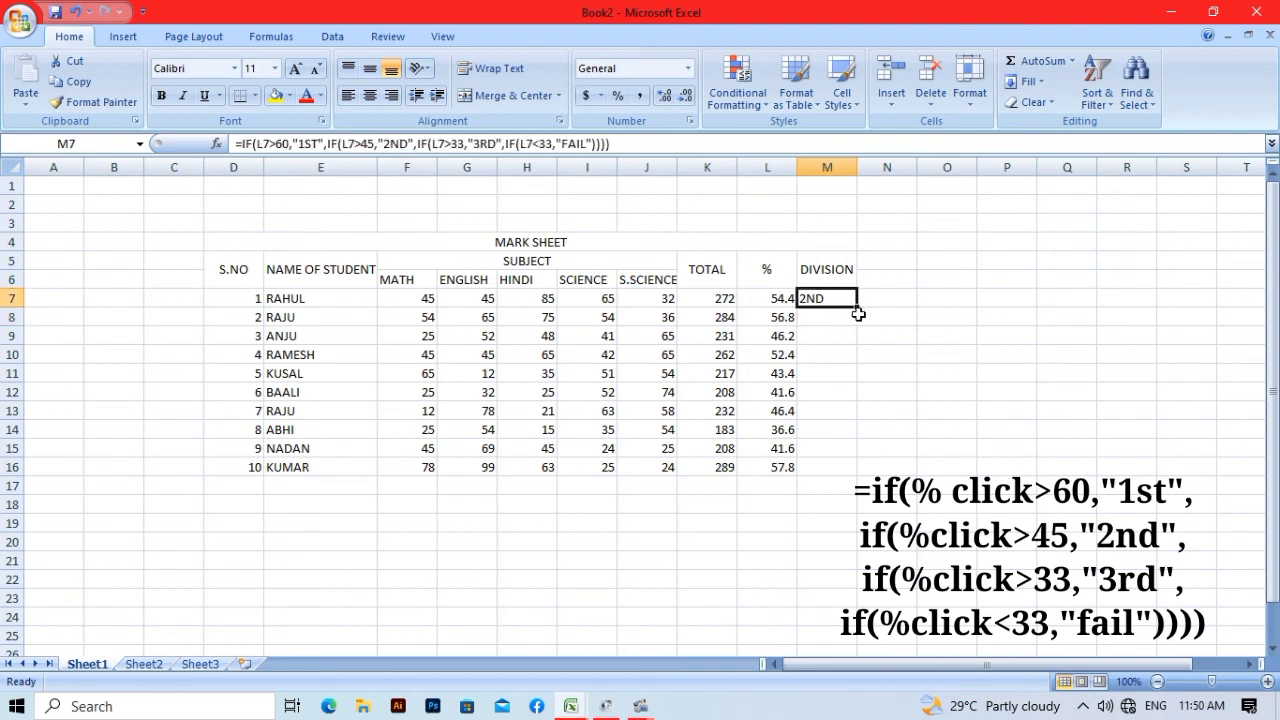
drag(857, 308, 862, 478)
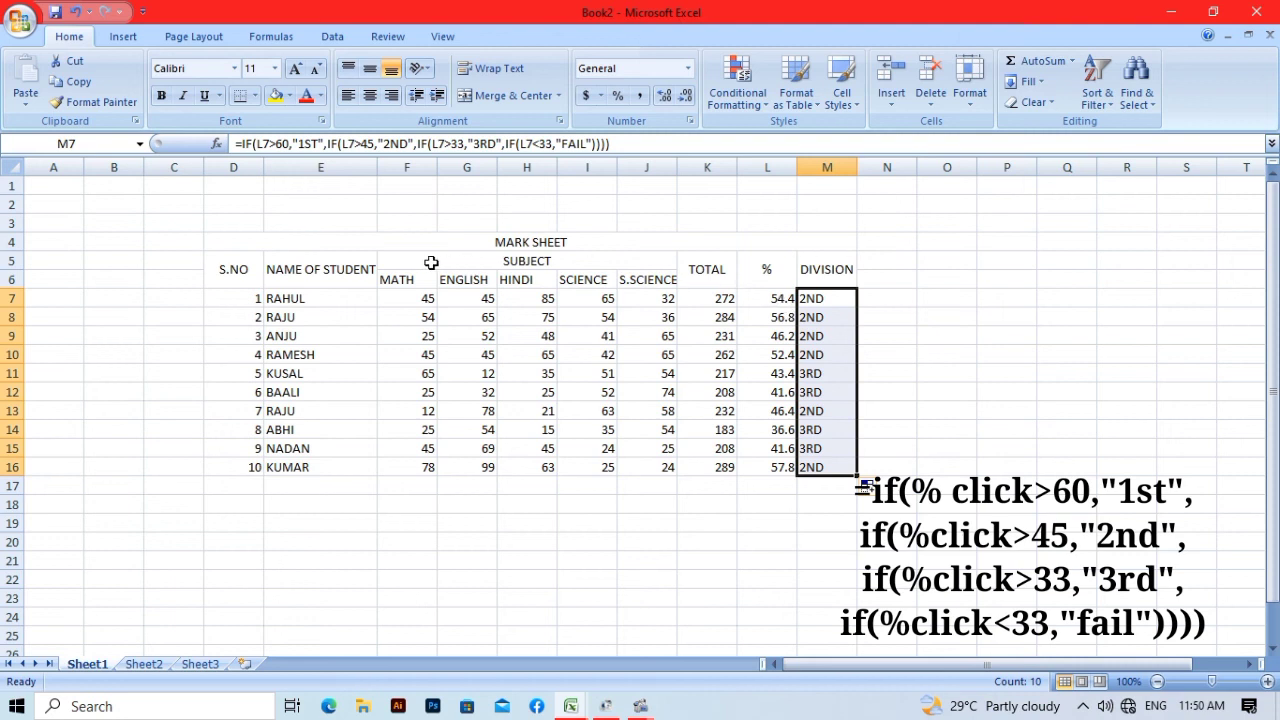
- Center the contents of the whole mark sheet table D4:M16 horizontally and apply All Borders to it
drag(219, 240, 237, 466)
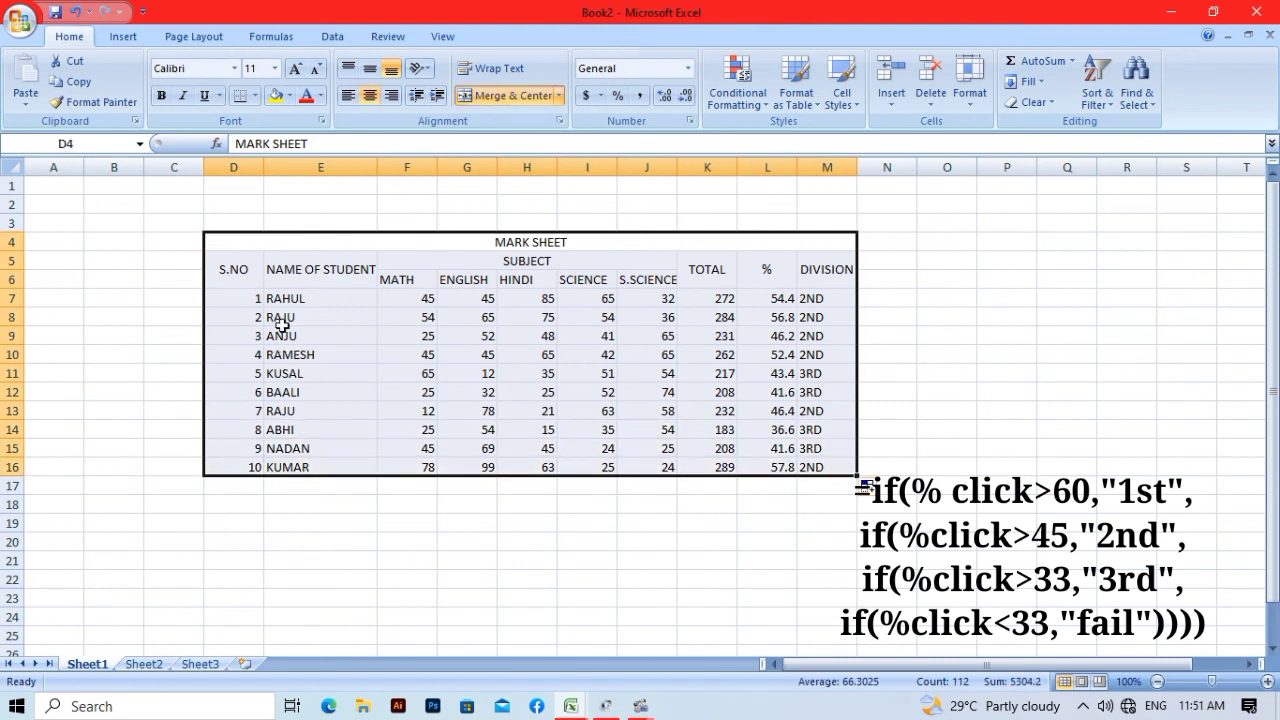
click(370, 100)
click(370, 96)
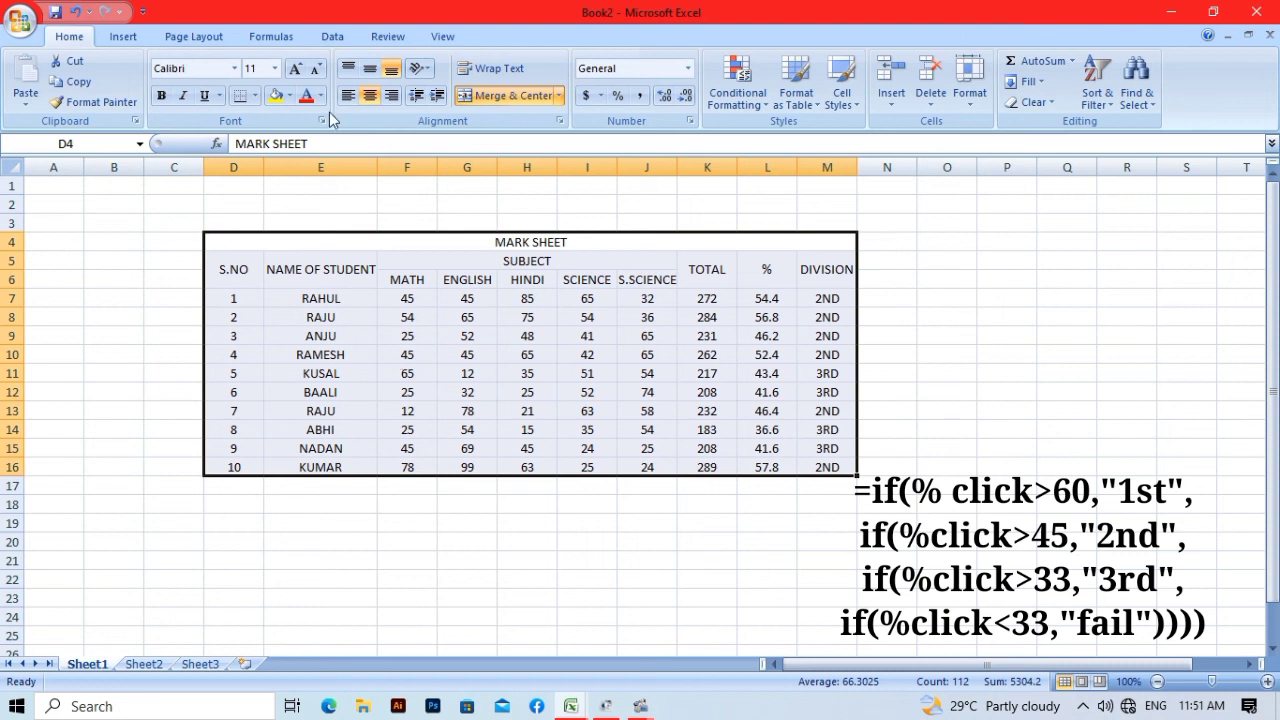
click(256, 96)
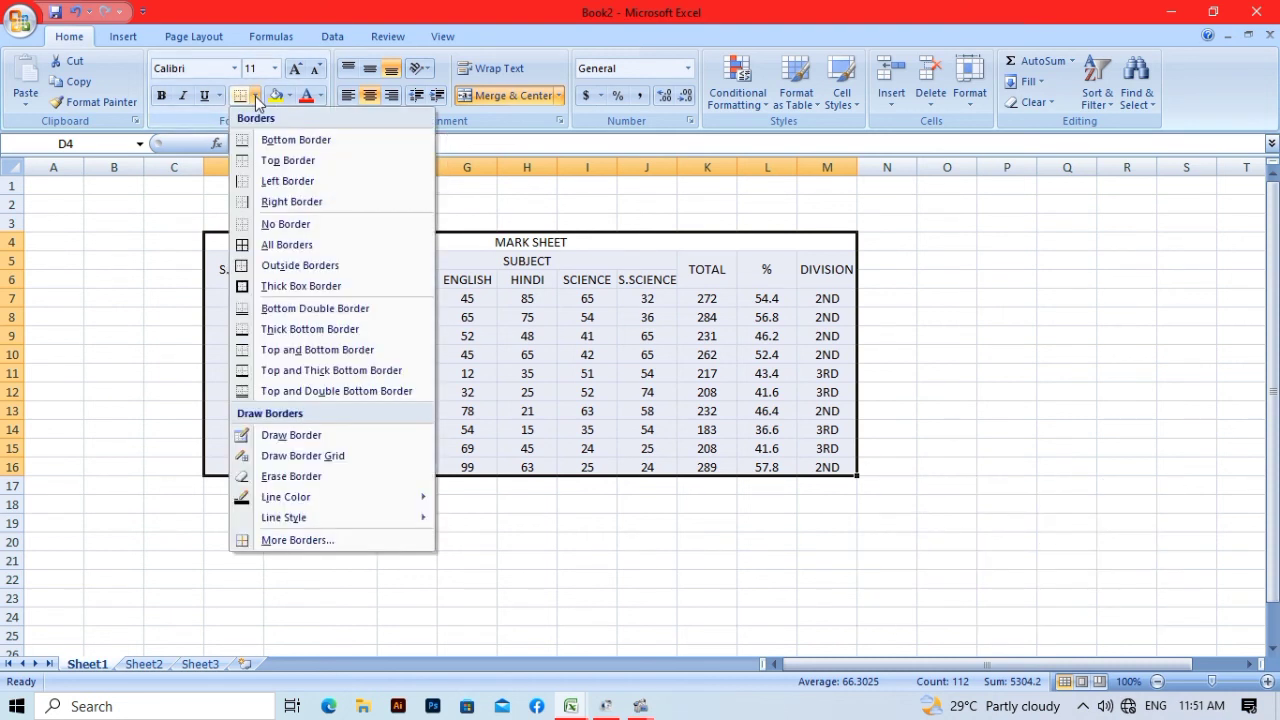
click(272, 247)
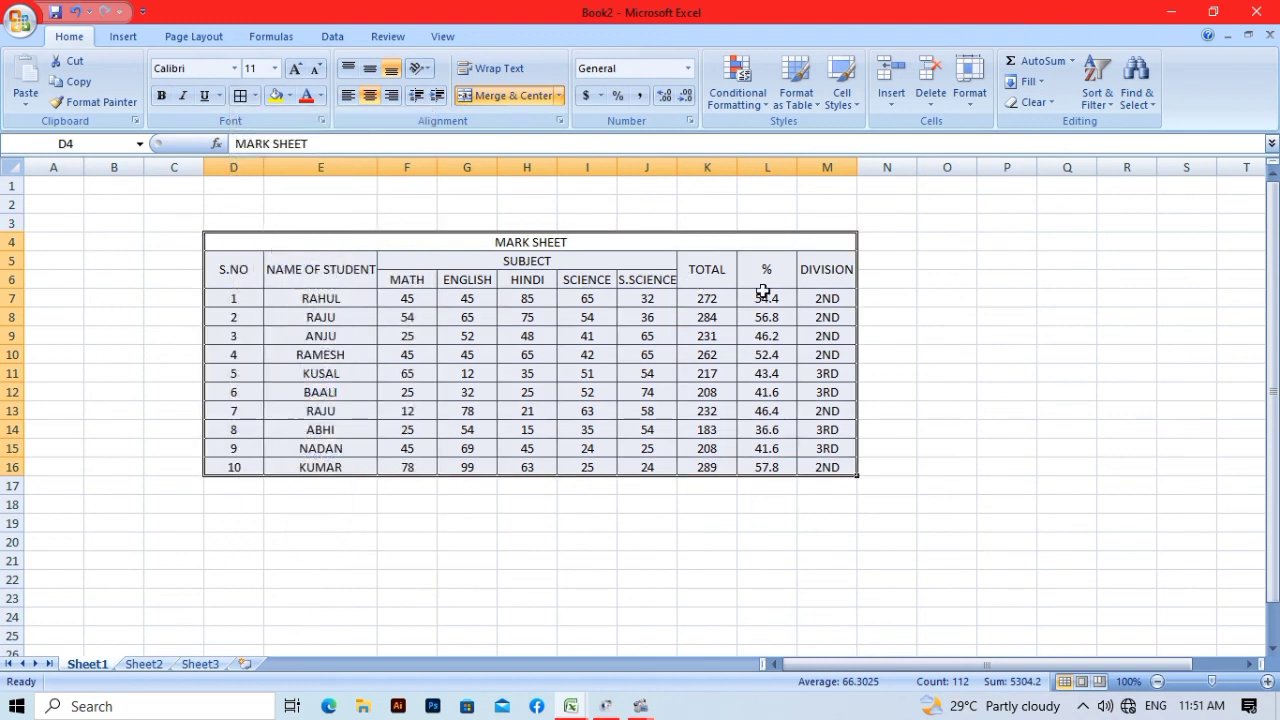
- Enlarge the MARK SHEET title in D4 to font size 18 and make it bold
click(904, 240)
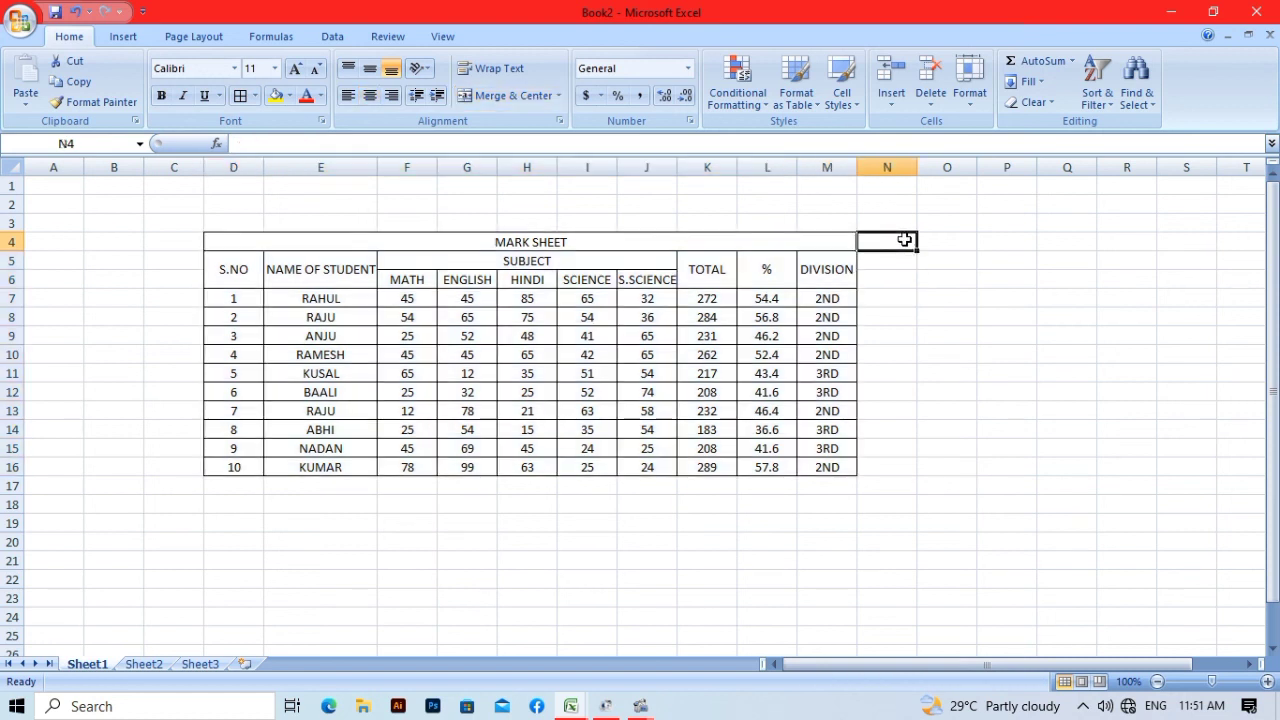
click(457, 242)
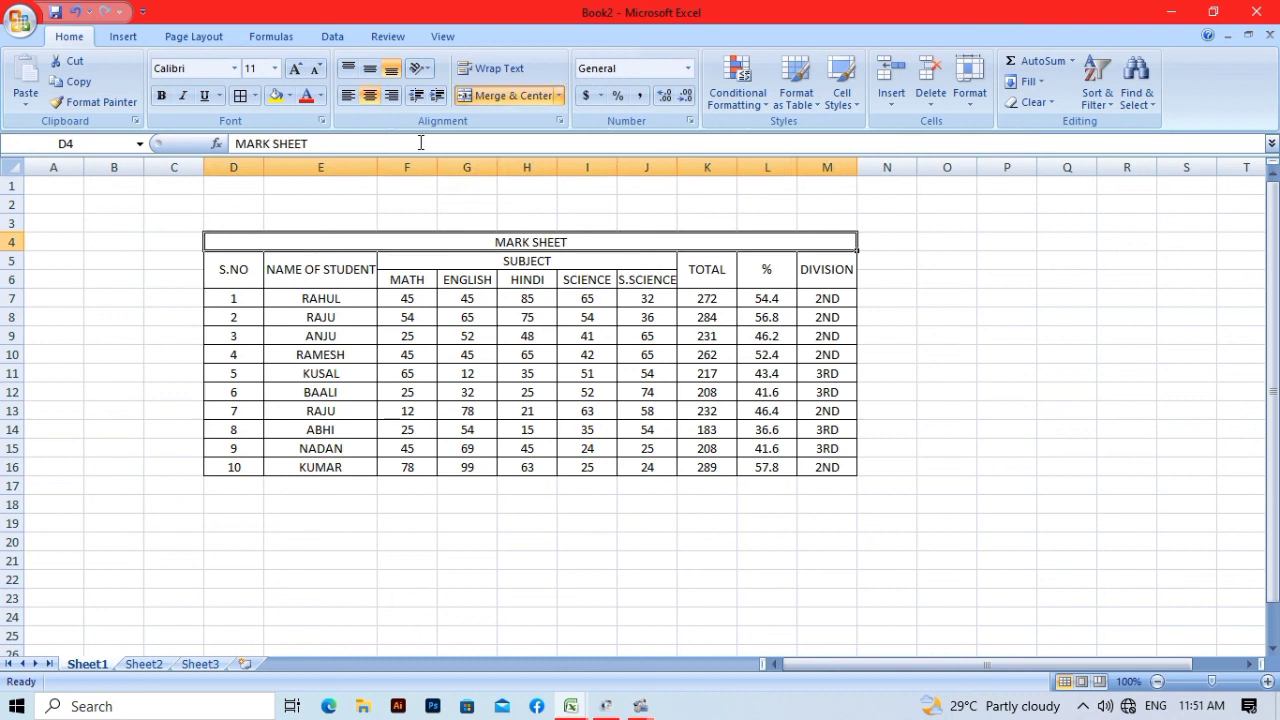
click(300, 68)
click(300, 68)
click(300, 68)
click(300, 68)
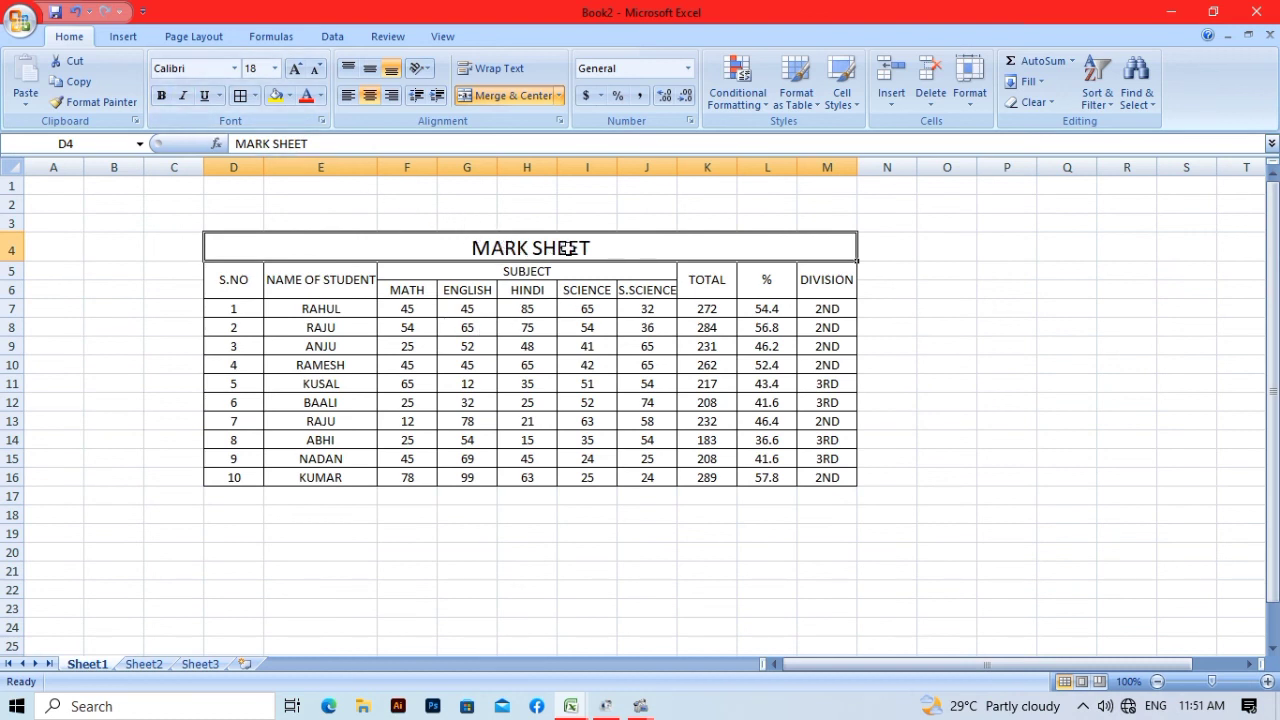
click(160, 95)
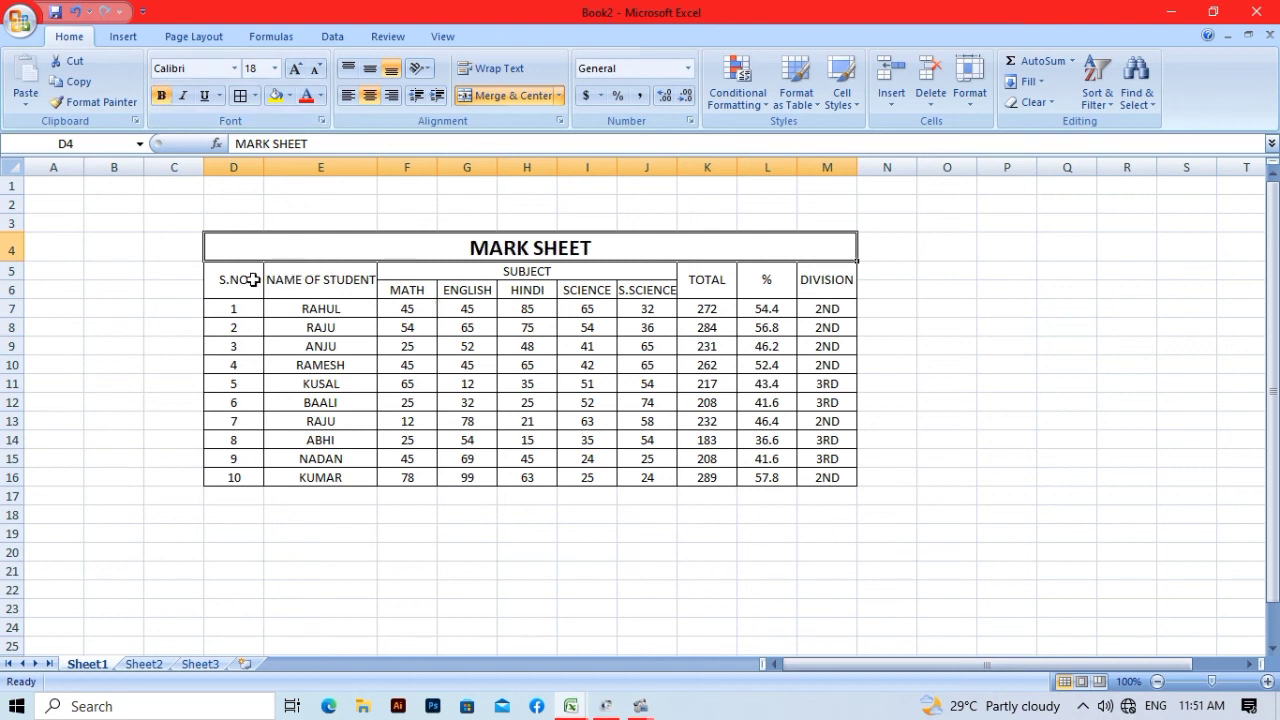
- Make the column headings in D5:M6 bold, from S.NO through DIVISION
drag(232, 279, 808, 294)
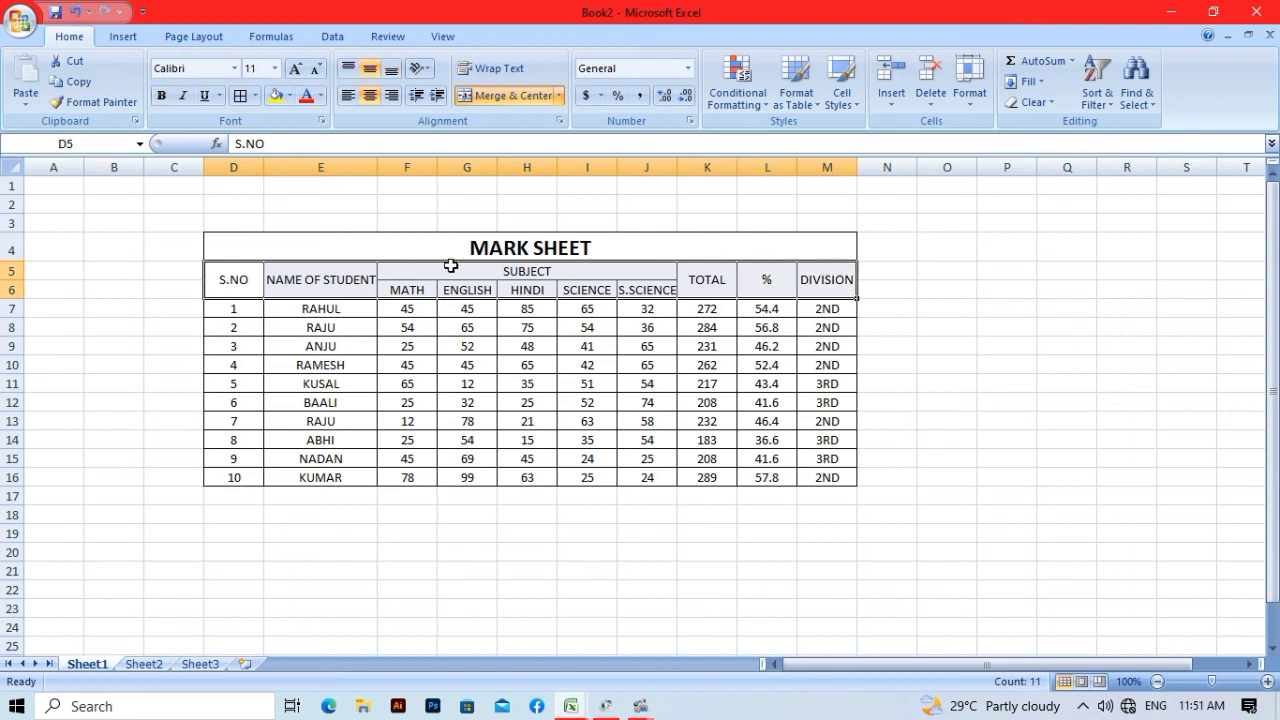
click(163, 98)
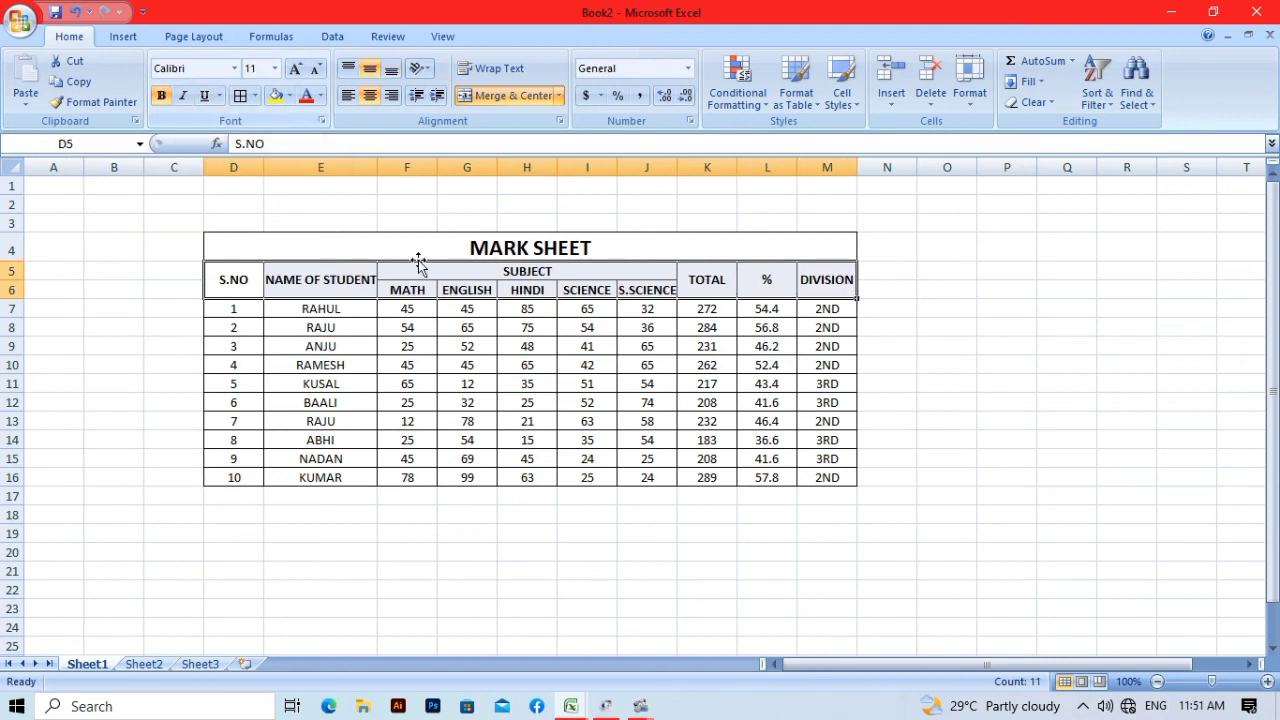
click(889, 290)
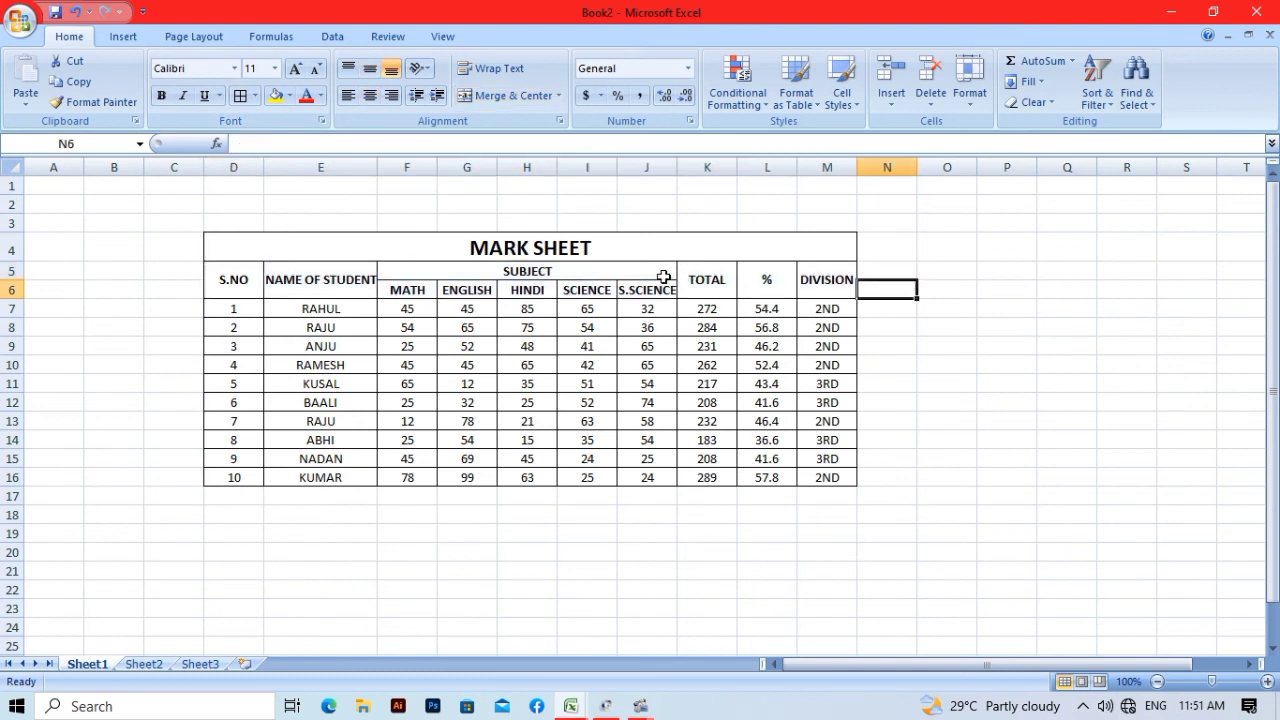
- Fill the merged MARK SHEET title cell with yellow
click(636, 245)
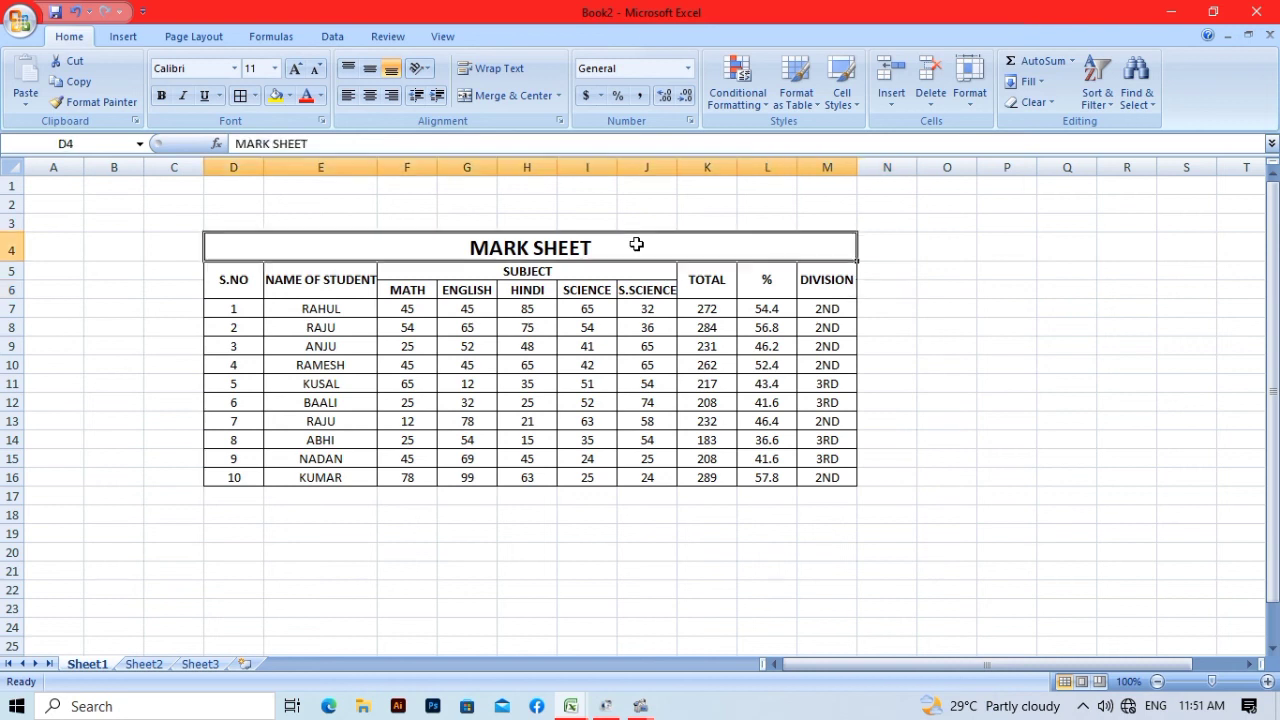
click(274, 97)
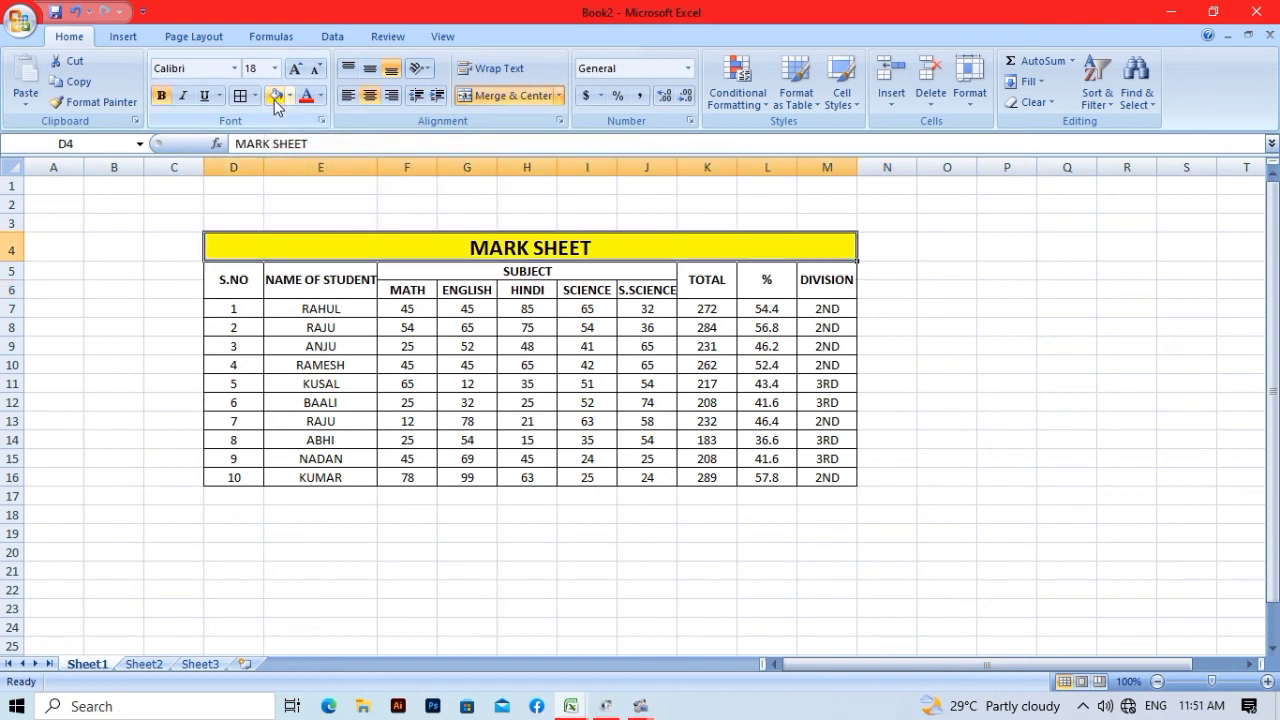